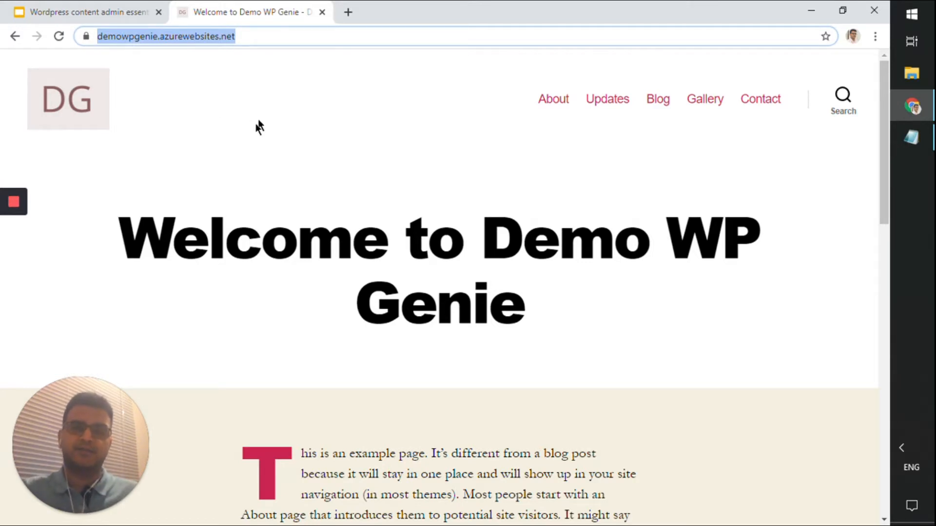
# - Look over the Demo WP Genie home page from its header navigation down to the footer with quick links and latest tweet
pyautogui.scroll(-8, 245, 147)
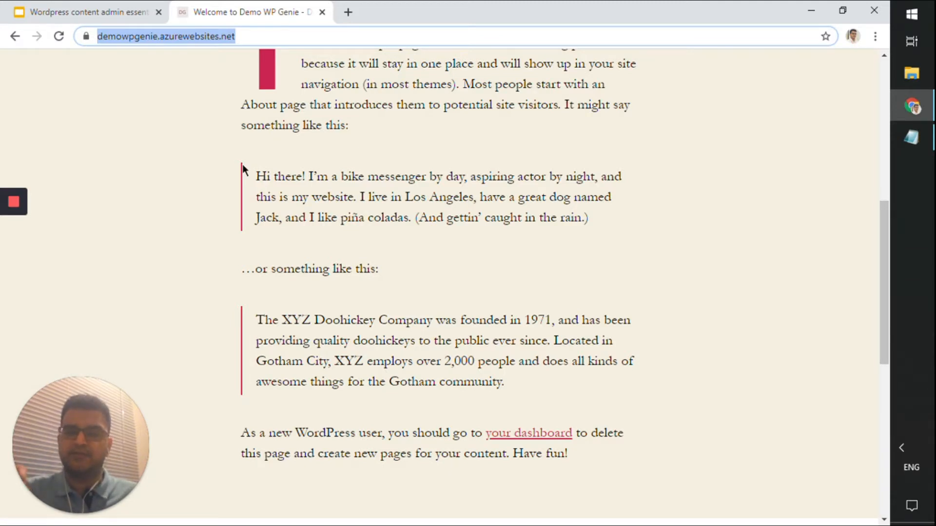
pyautogui.scroll(8, 261, 181)
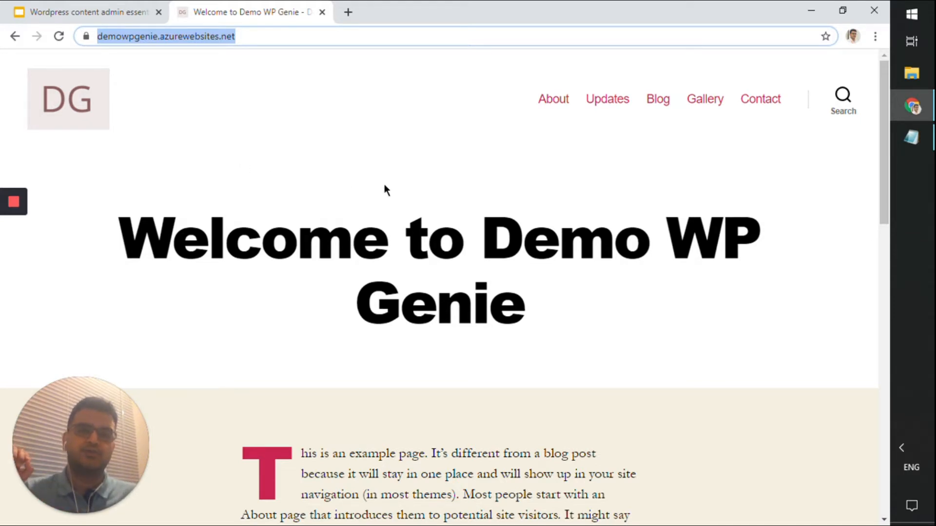
pyautogui.scroll(-9, 384, 185)
pyautogui.scroll(-8, 408, 245)
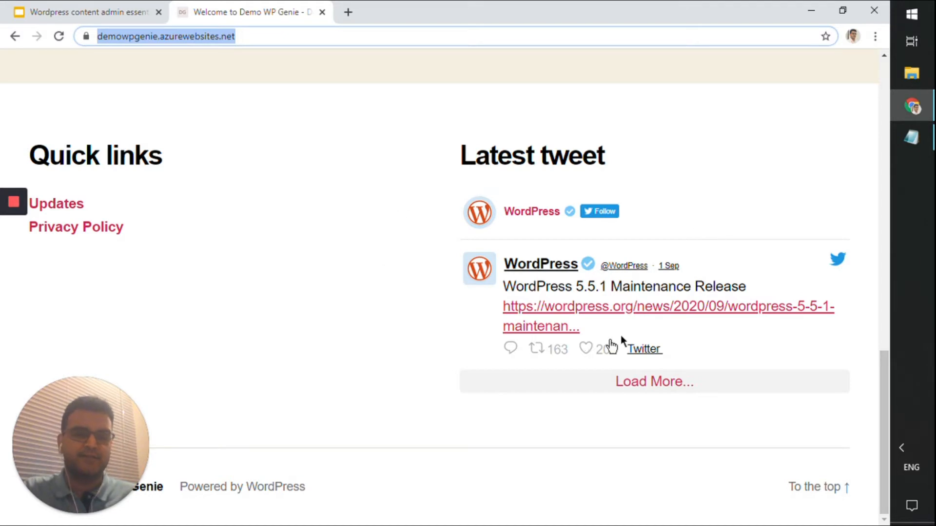
pyautogui.scroll(20, 437, 335)
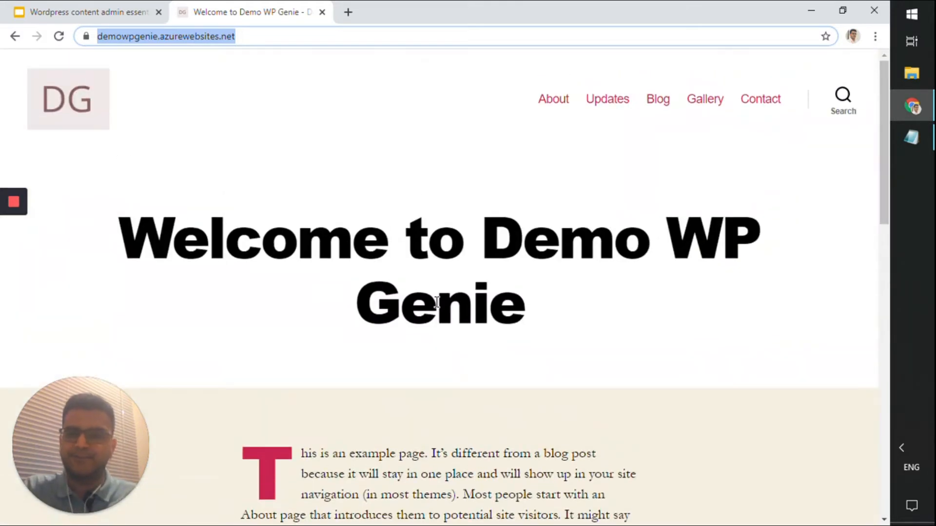
pyautogui.scroll(-4, 612, 163)
pyautogui.scroll(4, 614, 148)
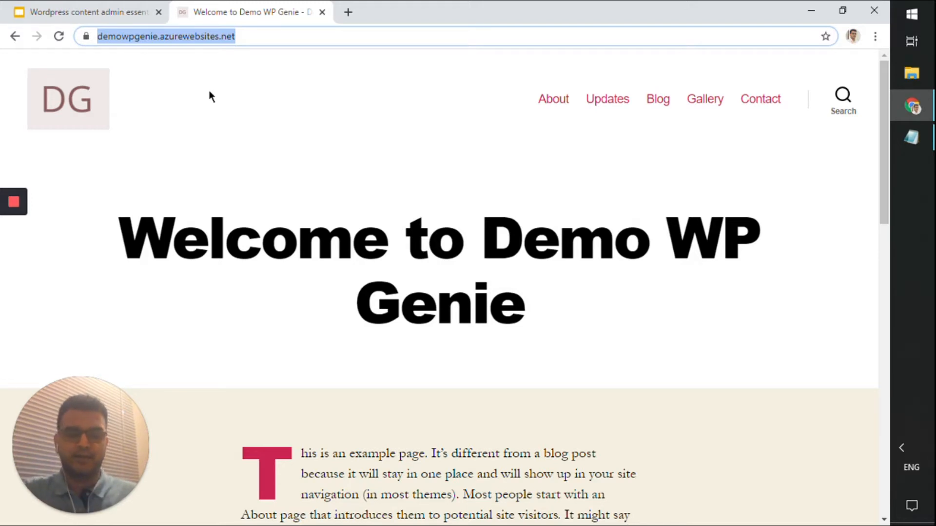
# - Open the site's login page at demowpgenie.azurewebsites.net/login
pyautogui.press('End')
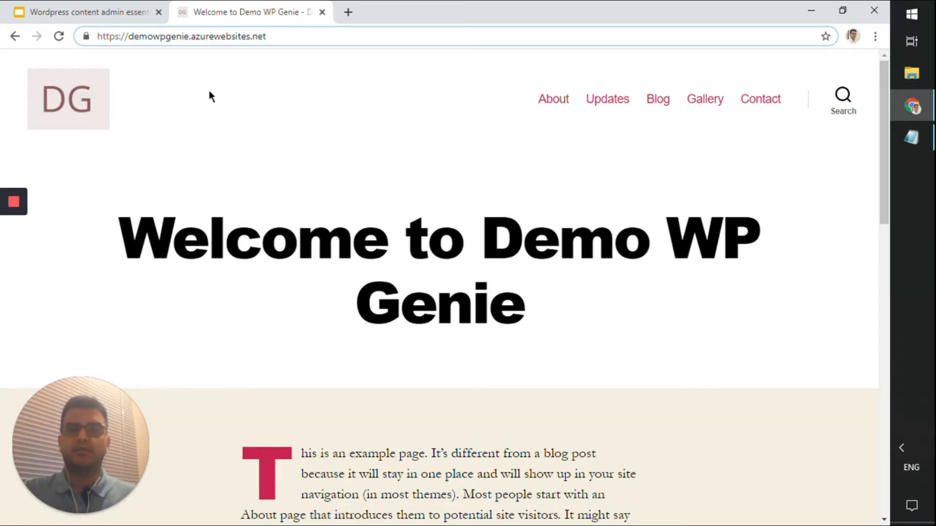
pyautogui.write('/')
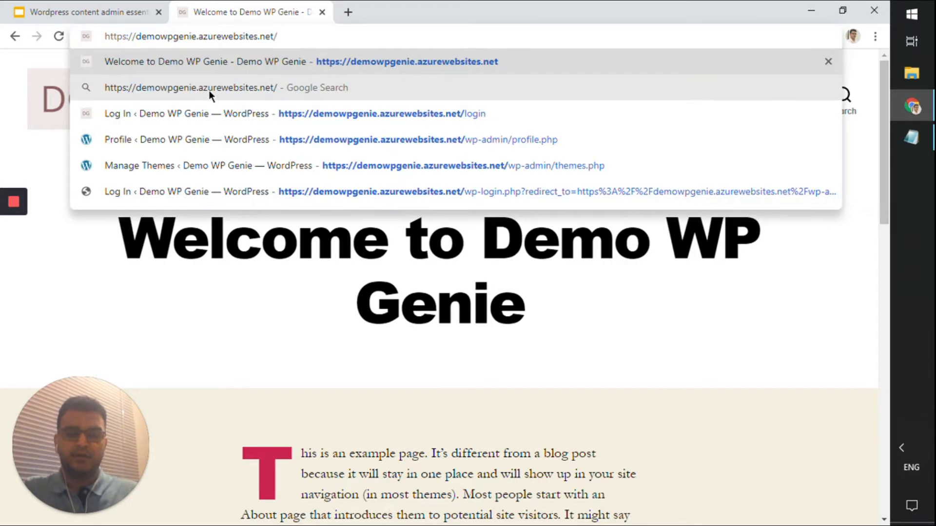
pyautogui.write('login')
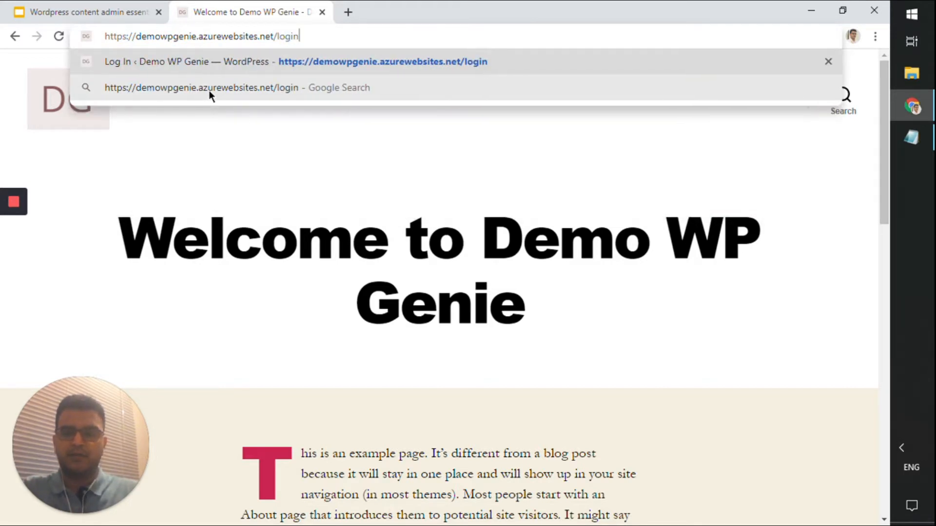
pyautogui.press('Return')
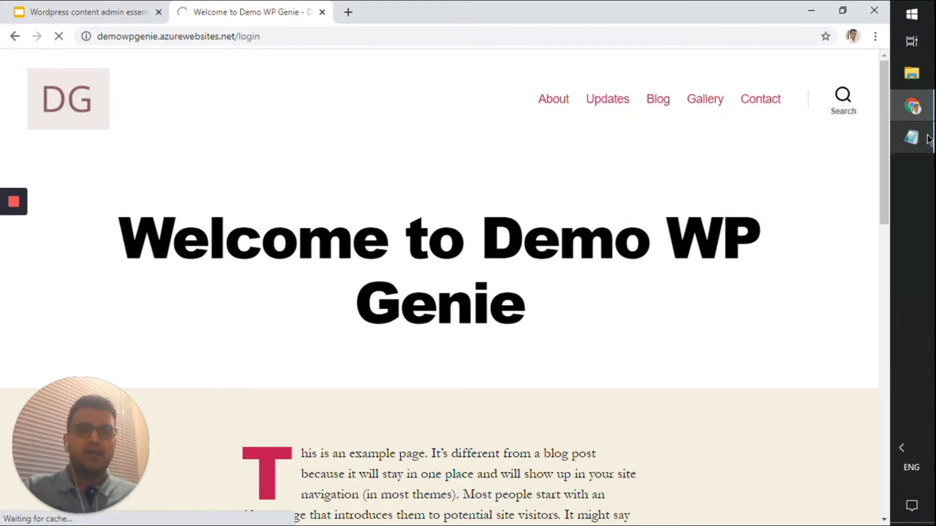
# - Copy the username newuser from the wp file in Notepad into the login form's username field in Chrome
pyautogui.moveTo(928, 139)
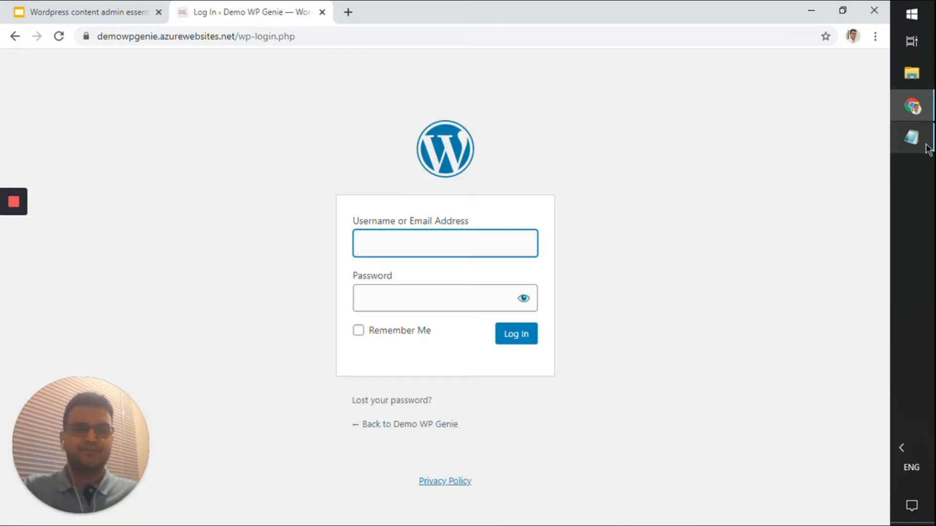
pyautogui.click(922, 141)
pyautogui.moveTo(317, 250); pyautogui.dragTo(215, 244)
pyautogui.hotkey('ctrl', 'c')
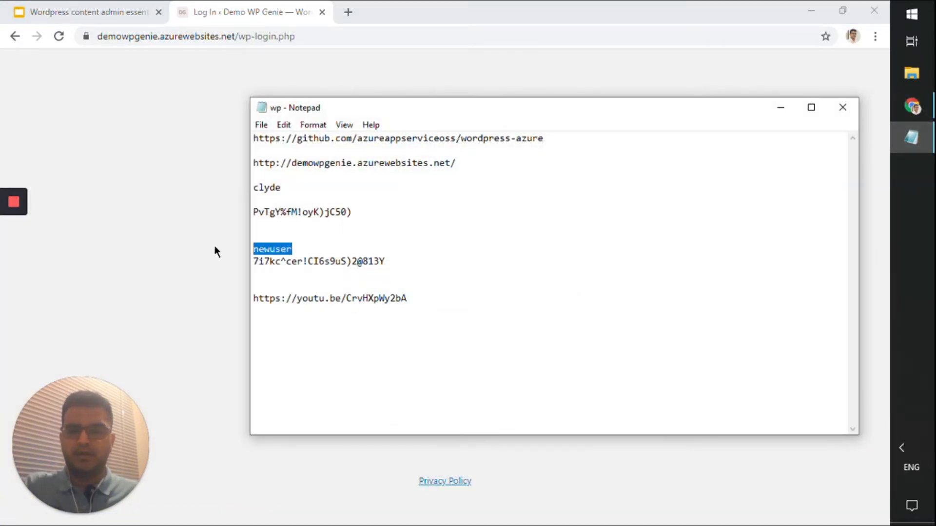
pyautogui.click(215, 245)
pyautogui.click(382, 232)
pyautogui.hotkey('ctrl', 'v')
# - Copy the new user's password from the Notepad file into the login form's password field and log in
pyautogui.click(911, 137)
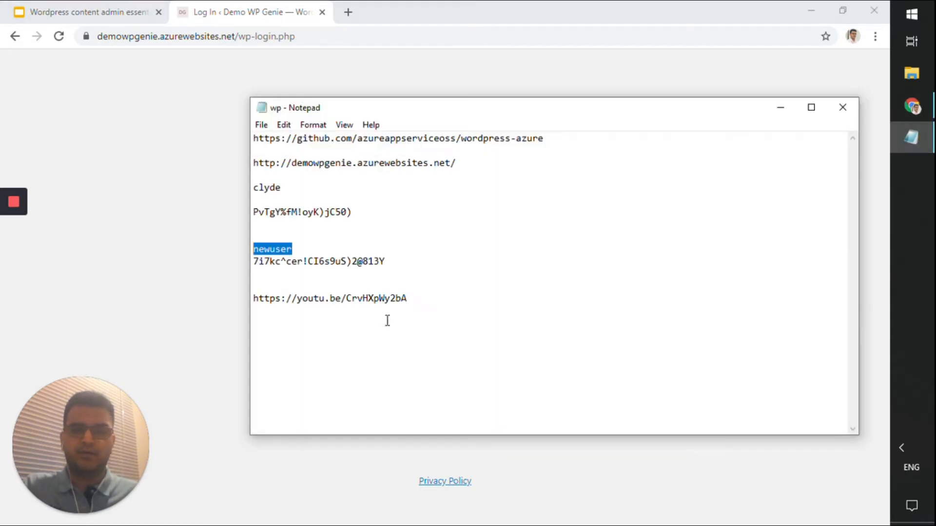
pyautogui.moveTo(395, 264); pyautogui.dragTo(243, 261)
pyautogui.hotkey('ctrl', 'c')
pyautogui.click(243, 261)
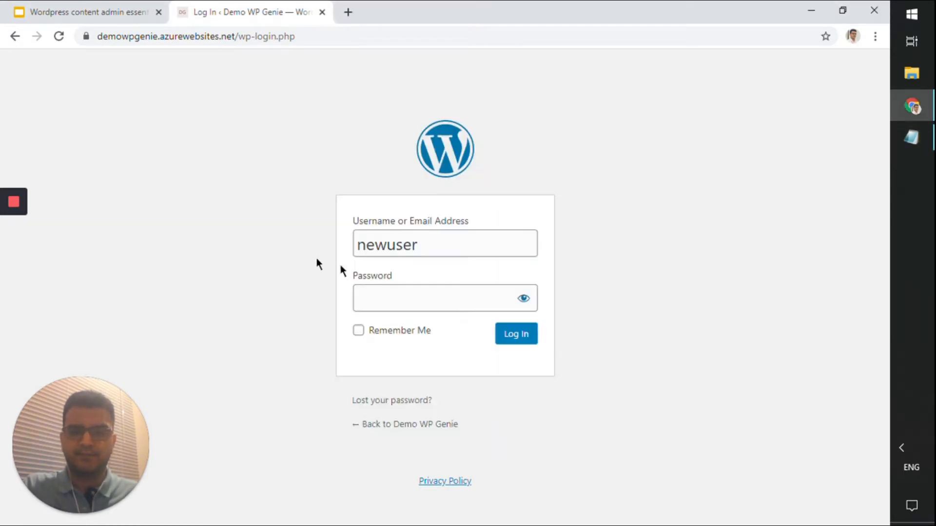
pyautogui.click(378, 293)
pyautogui.hotkey('ctrl', 'v')
pyautogui.click(519, 337)
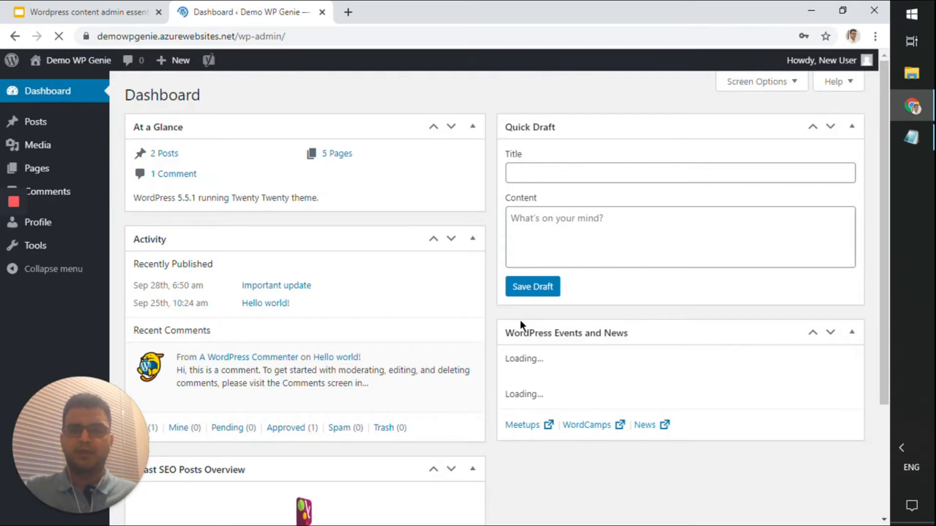
# - Restore the browser window to a floating size and open the list of all pages
pyautogui.moveTo(608, 3); pyautogui.dragTo(626, 13)
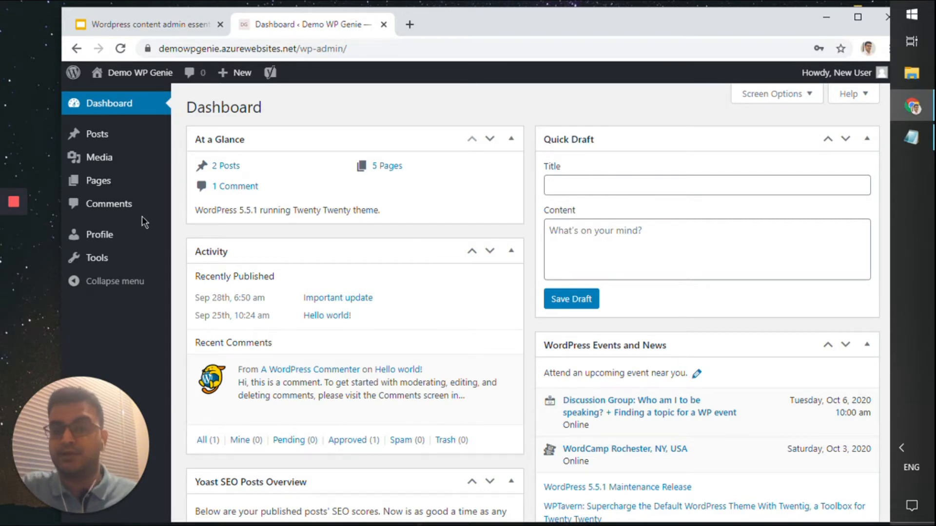
pyautogui.moveTo(117, 178)
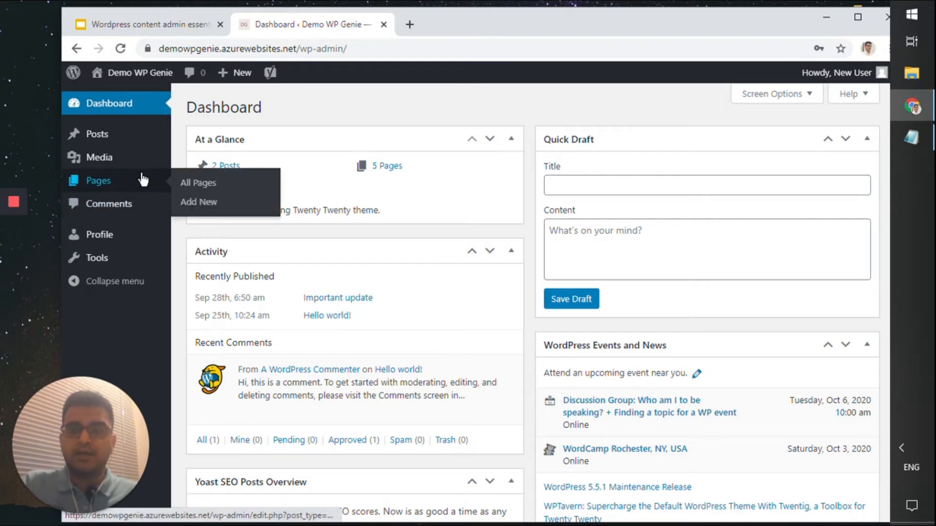
pyautogui.click(127, 182)
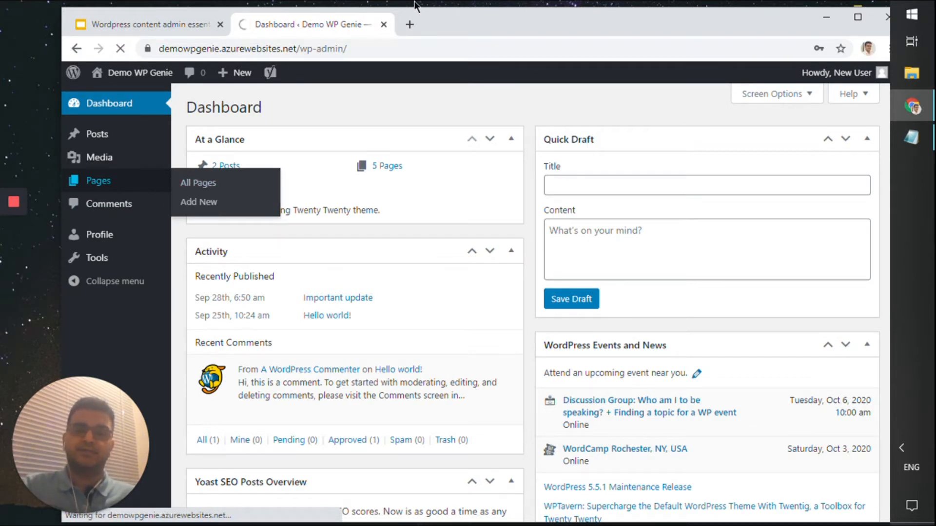
# - Open the public home page of the site in a separate browser tab and look over its content
pyautogui.click(405, 42)
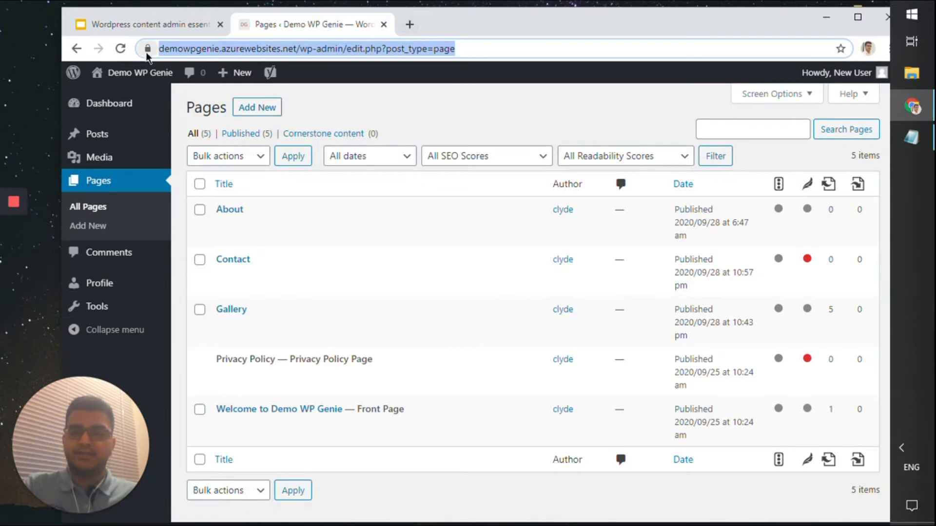
pyautogui.click(126, 95)
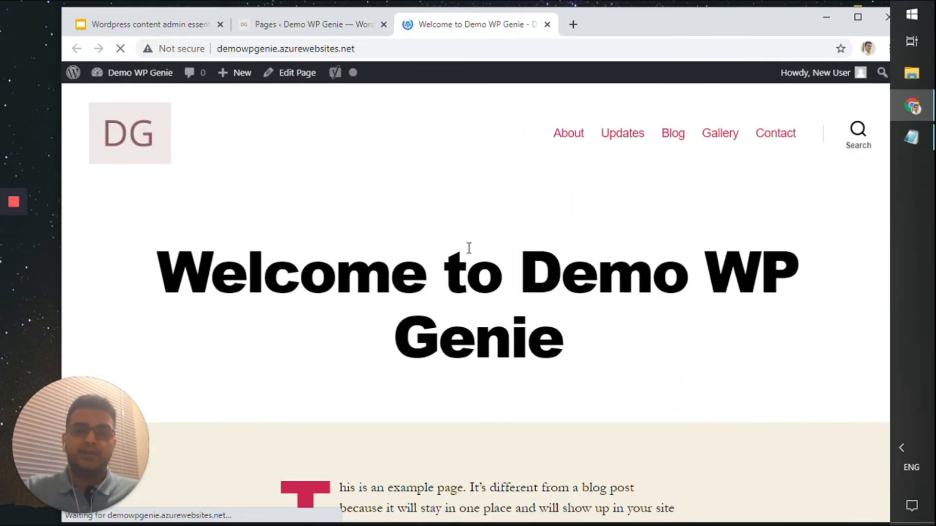
pyautogui.scroll(-6, 482, 337)
pyautogui.scroll(6, 486, 343)
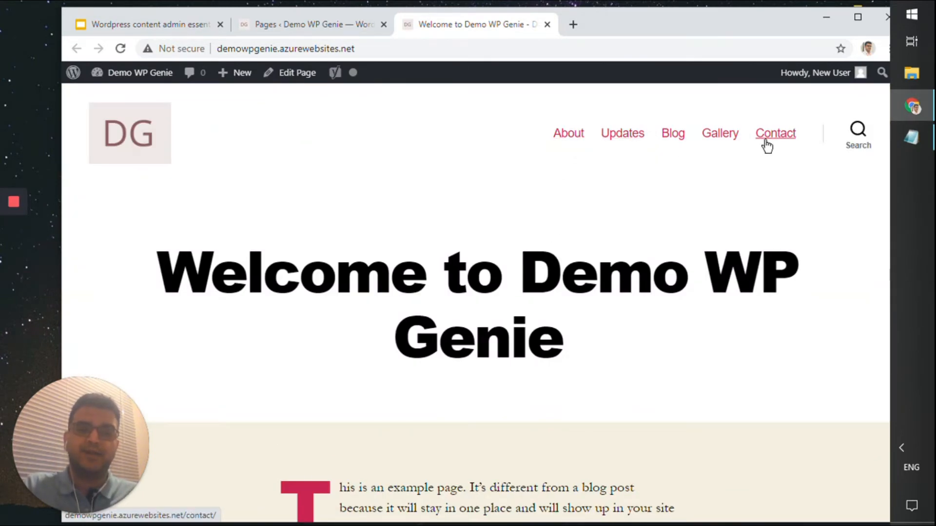
# - Return to the pages list, open the "Welcome to Demo WP Genie" front page for editing, and maximize the browser window
pyautogui.click(345, 24)
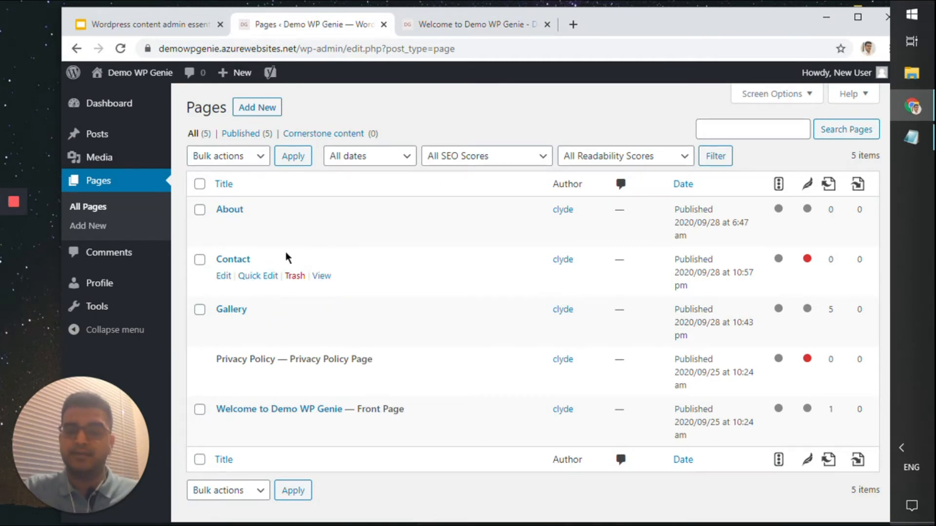
pyautogui.scroll(-1, 288, 258)
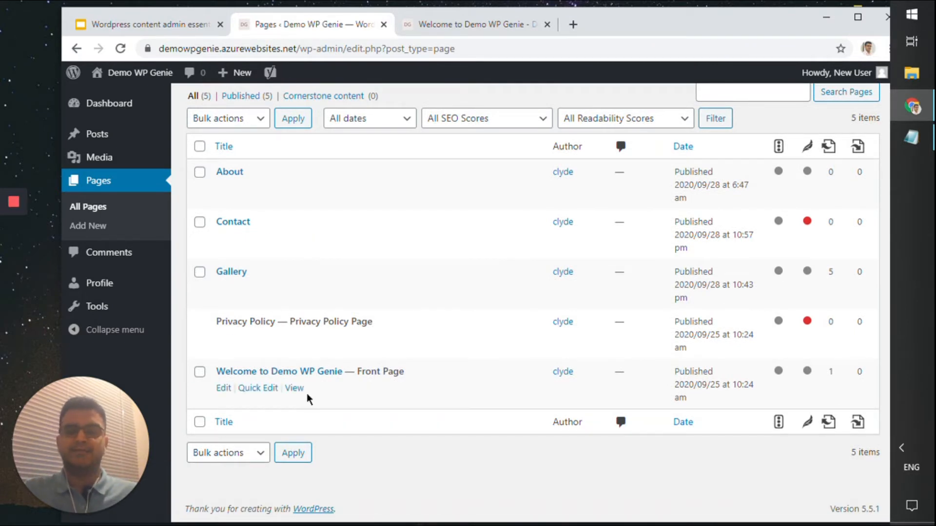
pyautogui.click(224, 388)
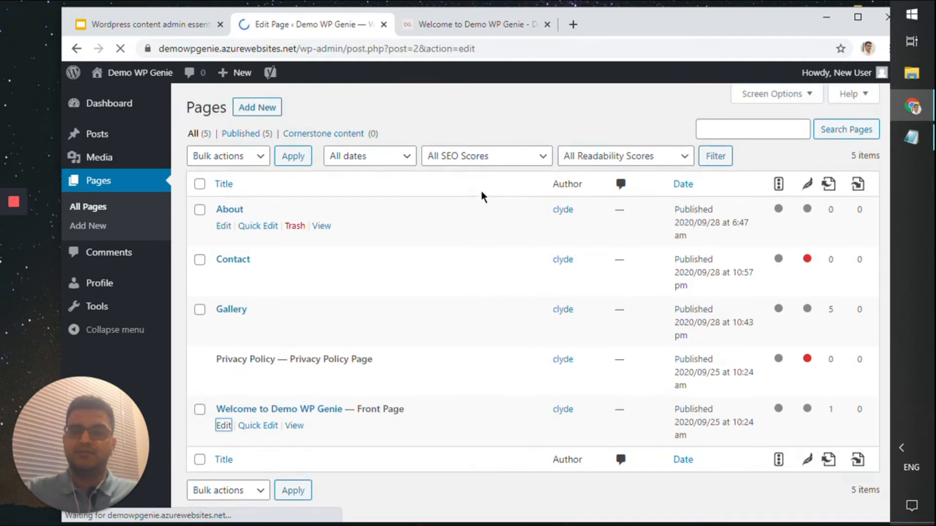
pyautogui.scroll(1, 481, 191)
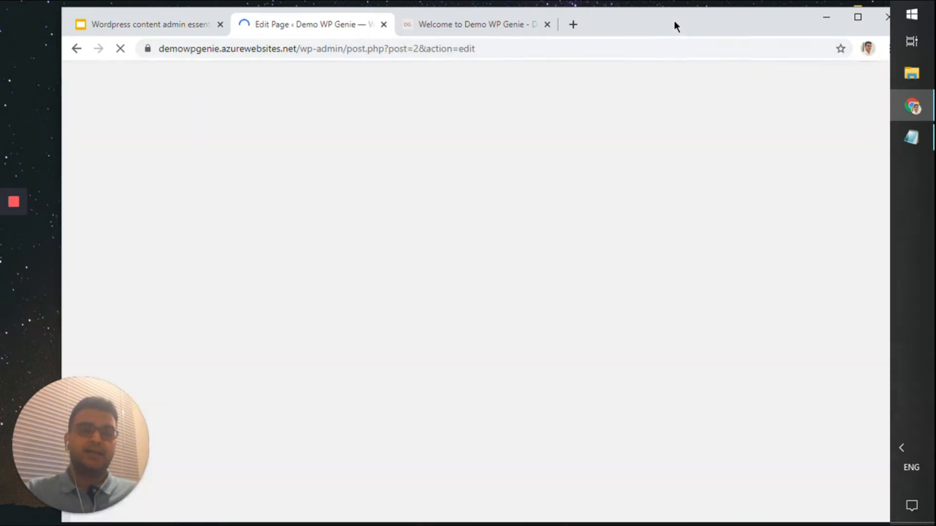
pyautogui.doubleClick(675, 20)
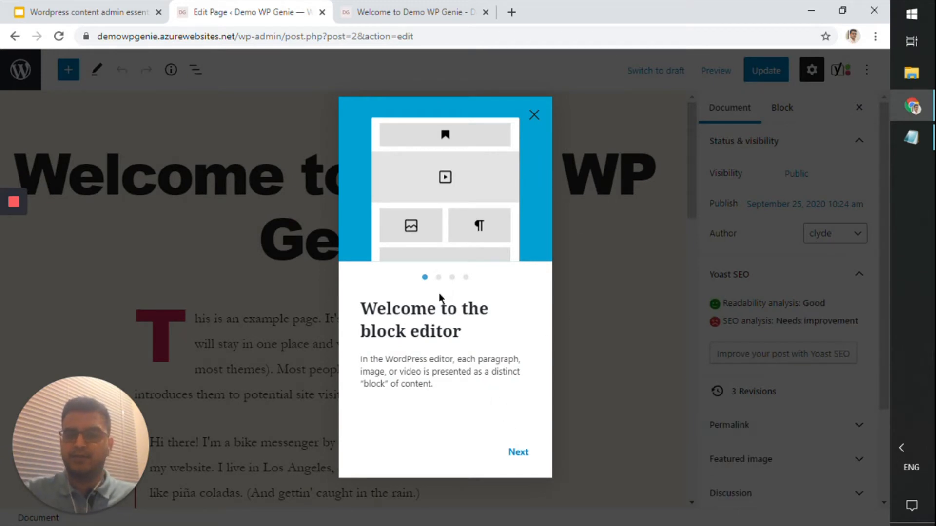
# - Go through all the pages of the block editor's welcome guide and close it
pyautogui.click(519, 453)
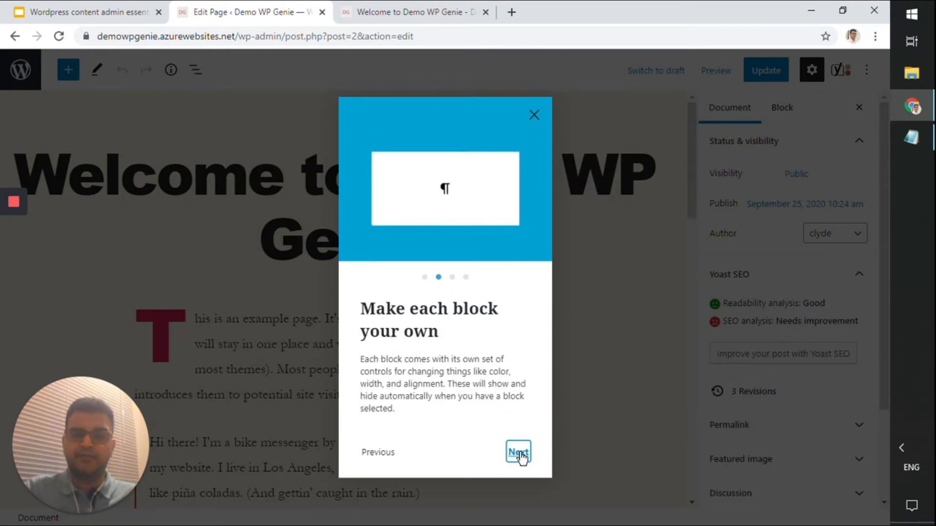
pyautogui.click(519, 454)
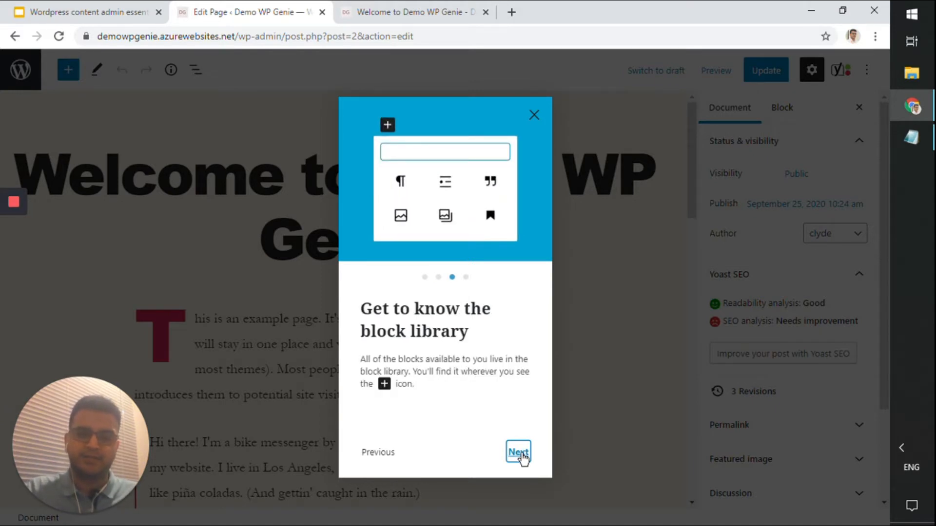
pyautogui.click(526, 451)
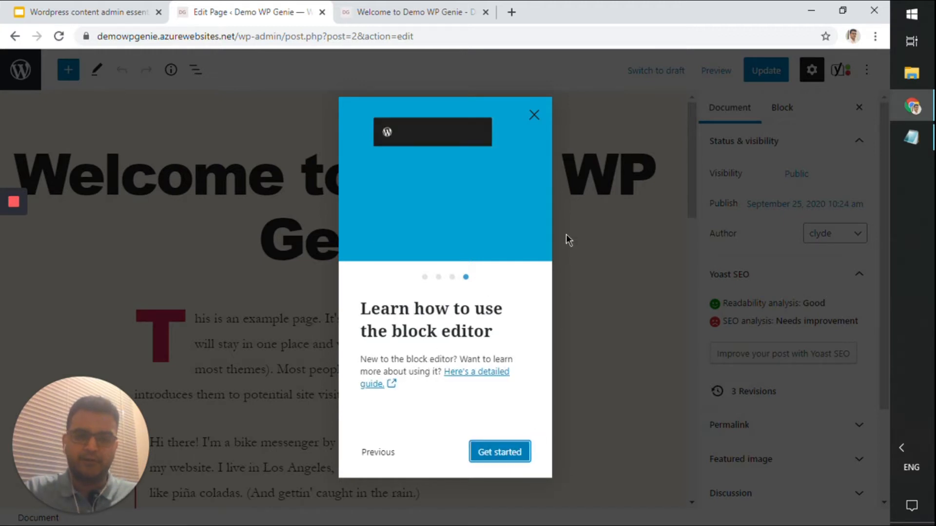
pyautogui.click(533, 116)
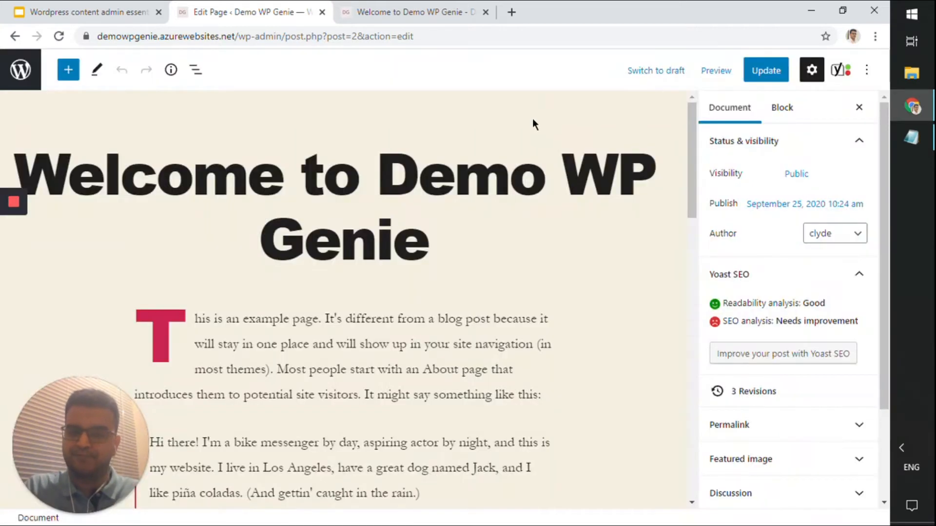
# - Look through the front page's content in the editor and select the opening paragraph block below the title
pyautogui.scroll(-10, 529, 160)
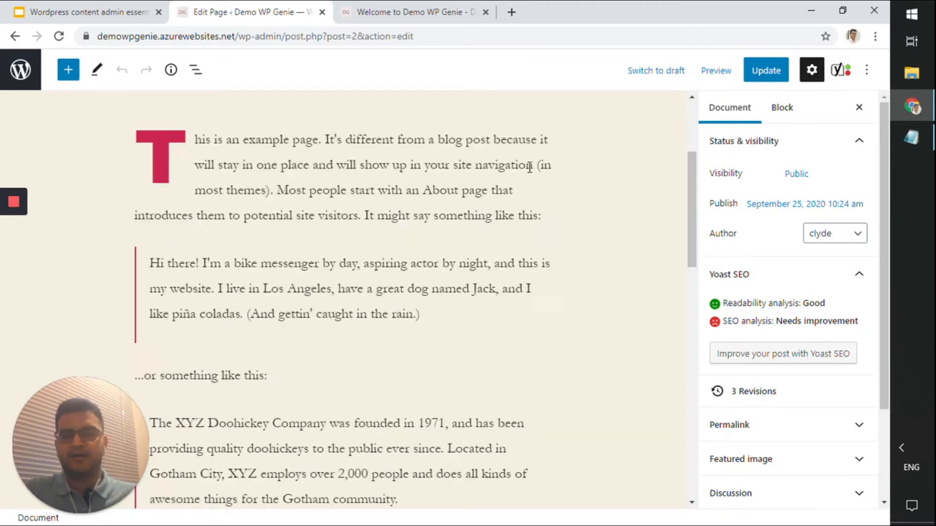
pyautogui.scroll(12, 524, 179)
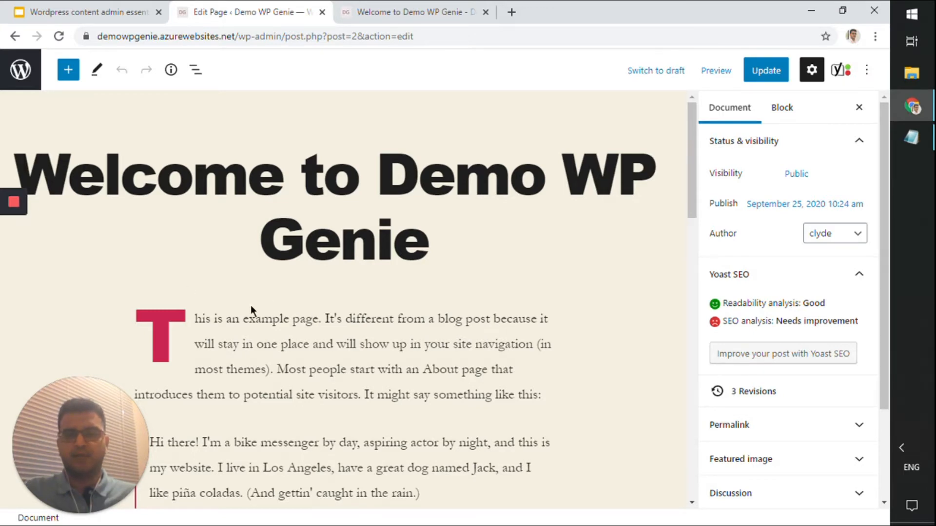
pyautogui.scroll(-8, 243, 304)
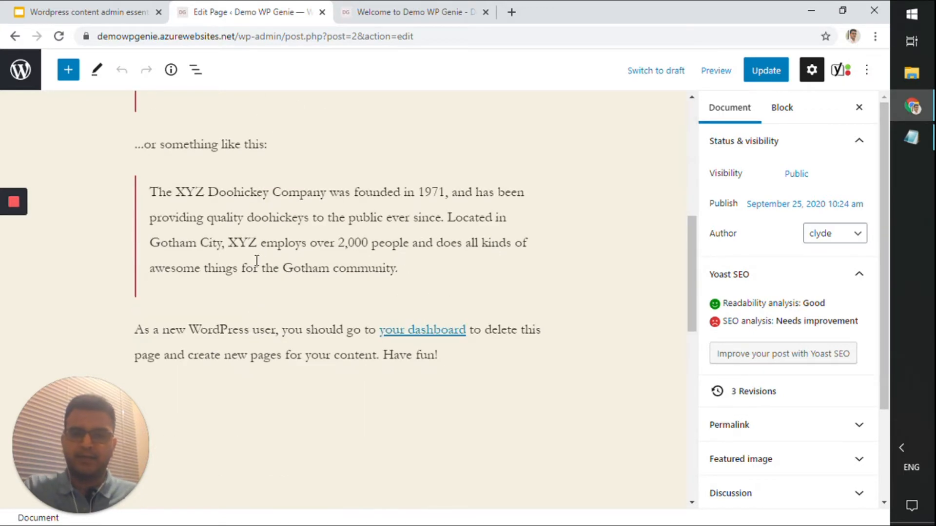
pyautogui.scroll(1, 256, 263)
pyautogui.scroll(8, 257, 257)
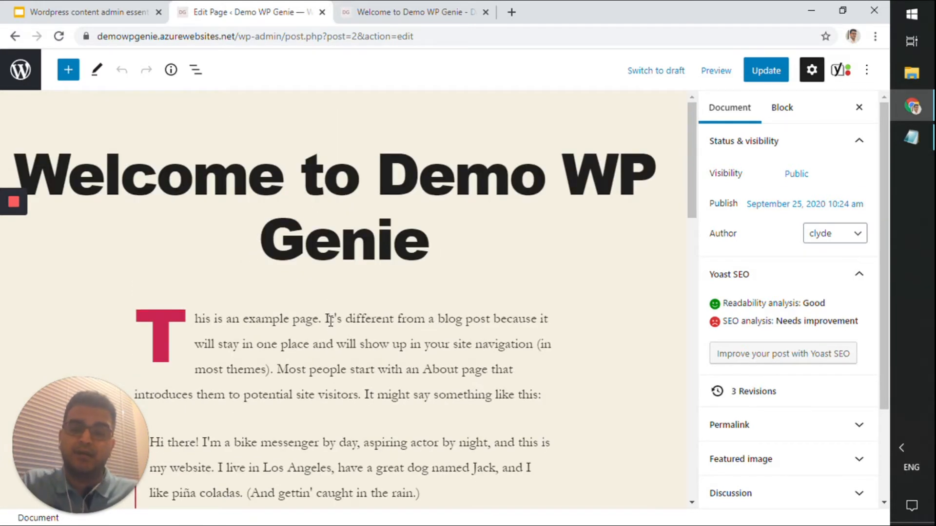
pyautogui.scroll(-4, 334, 312)
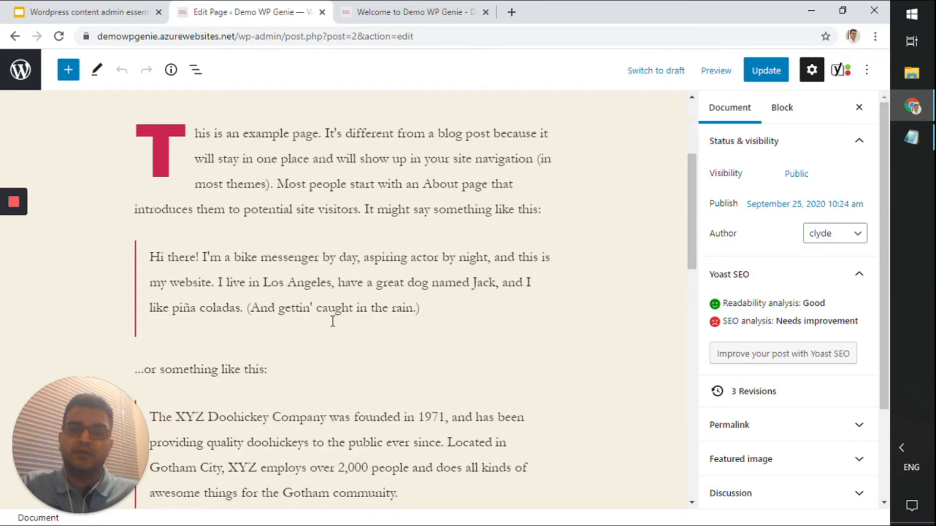
pyautogui.scroll(4, 302, 307)
pyautogui.click(249, 360)
pyautogui.scroll(-3, 239, 347)
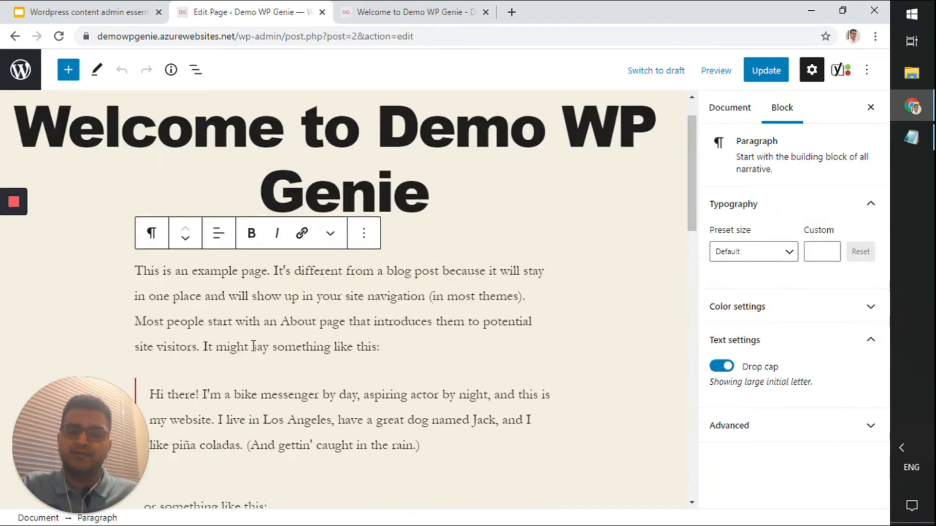
# - Examine the opening paragraph block's text, transform choices, extra formatting options and block options
pyautogui.scroll(3, 357, 361)
pyautogui.moveTo(382, 388); pyautogui.dragTo(141, 322)
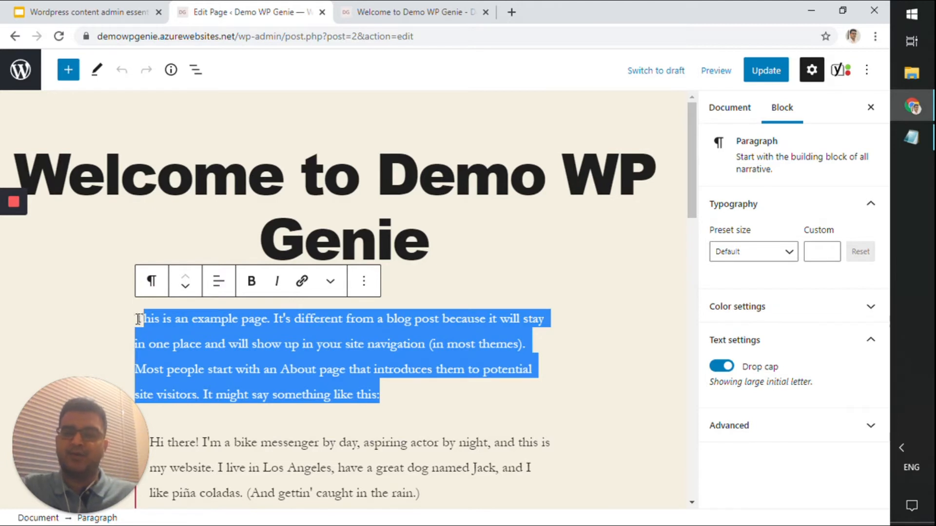
pyautogui.click(133, 317)
pyautogui.click(207, 333)
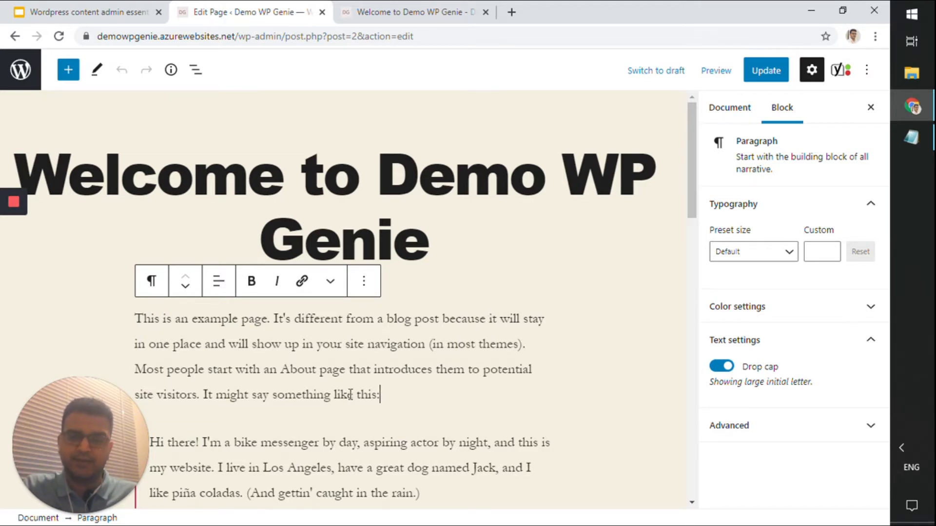
pyautogui.click(153, 282)
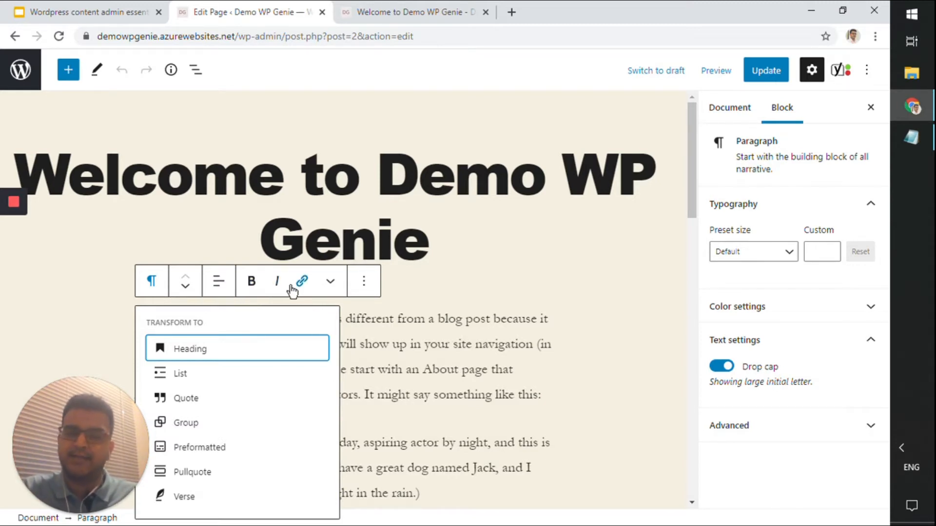
pyautogui.click(330, 283)
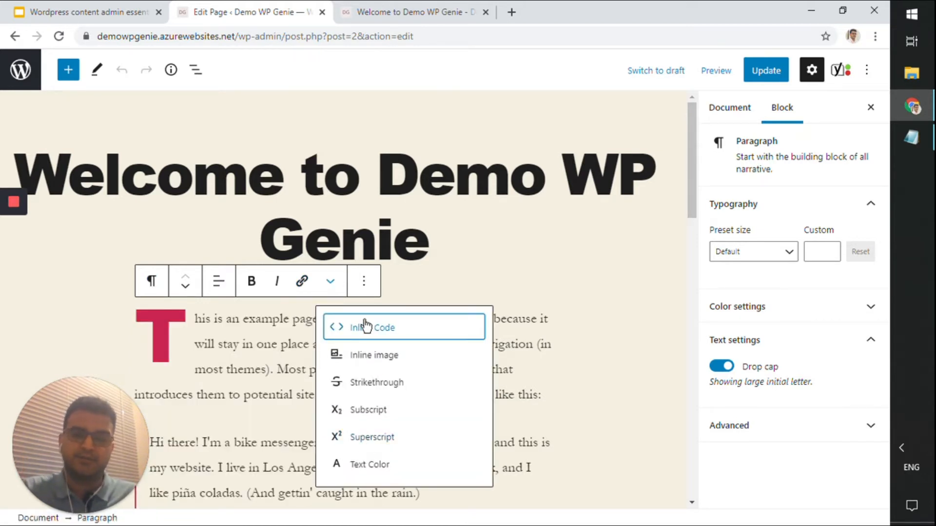
pyautogui.click(371, 292)
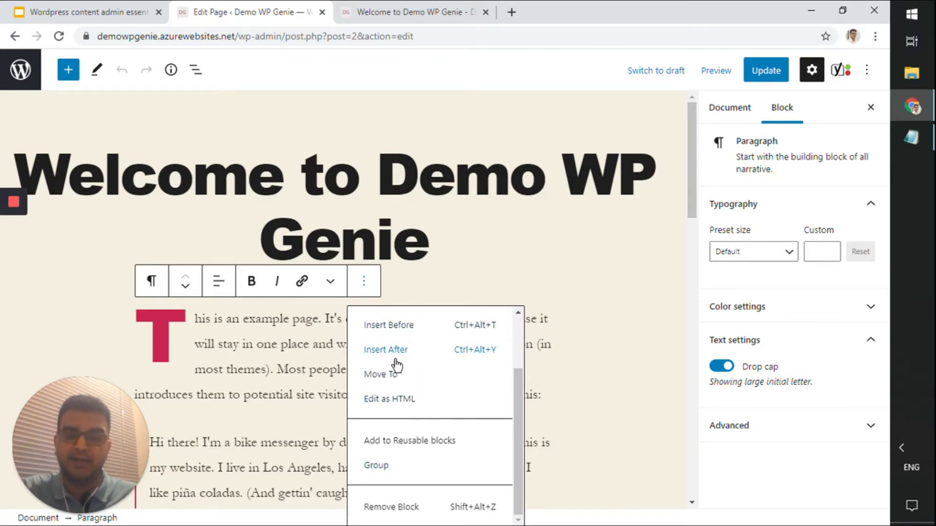
pyautogui.click(309, 351)
# - Change the style of the bike messenger quote block to Large
pyautogui.scroll(-4, 307, 346)
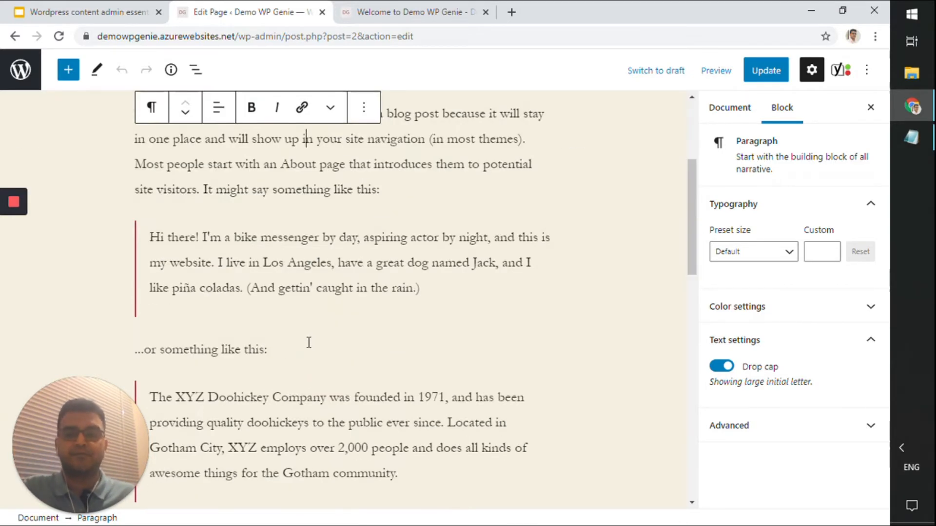
pyautogui.click(289, 268)
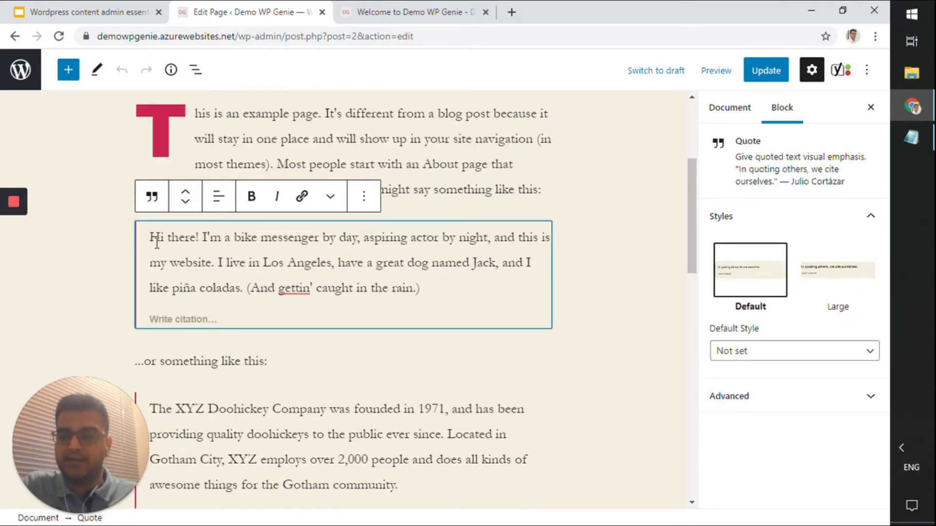
pyautogui.click(152, 200)
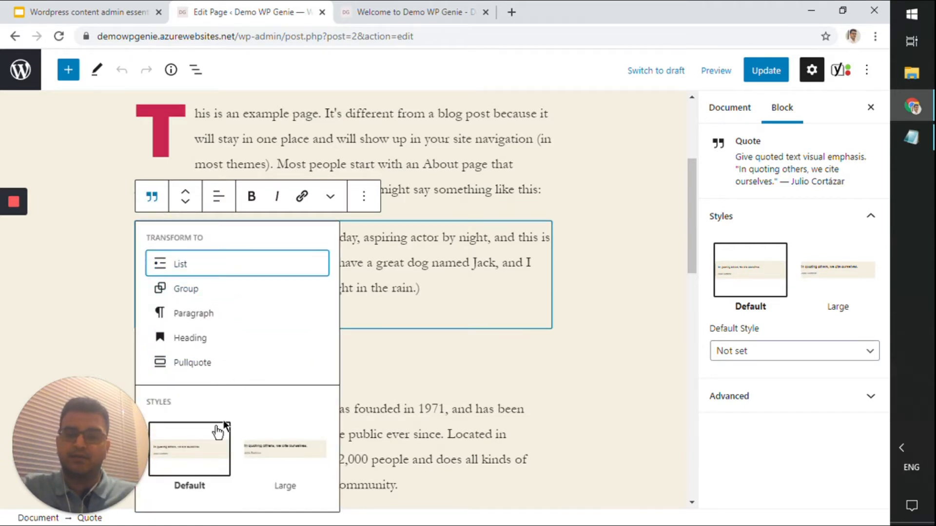
pyautogui.moveTo(209, 468)
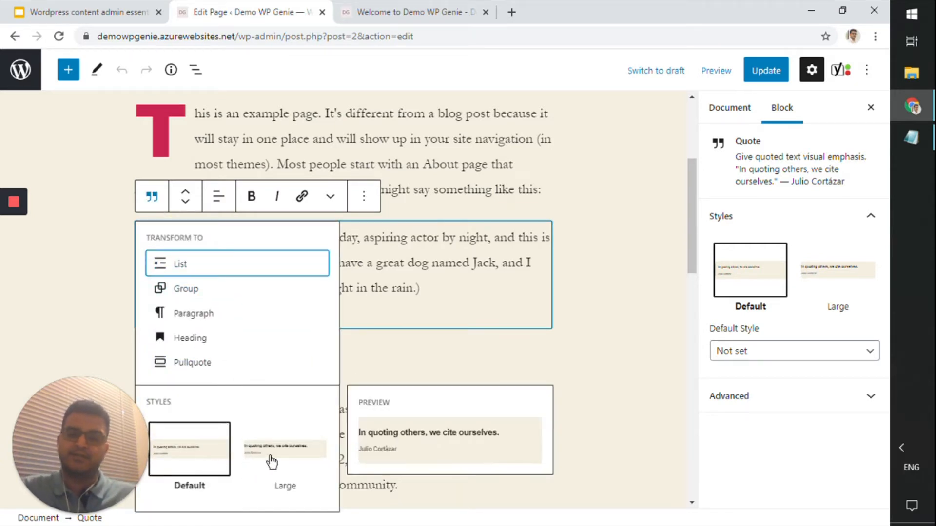
pyautogui.click(245, 459)
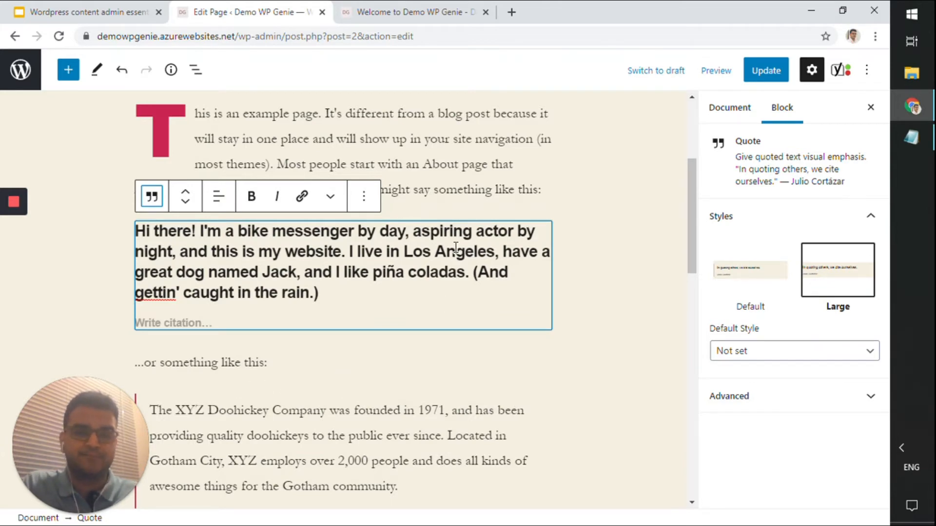
# - Select the XYZ Doohickey Company quote and review its block settings, including the advanced HTML anchor and CSS class options
pyautogui.scroll(3, 457, 251)
pyautogui.scroll(-3, 471, 258)
pyautogui.scroll(-4, 477, 263)
pyautogui.click(419, 205)
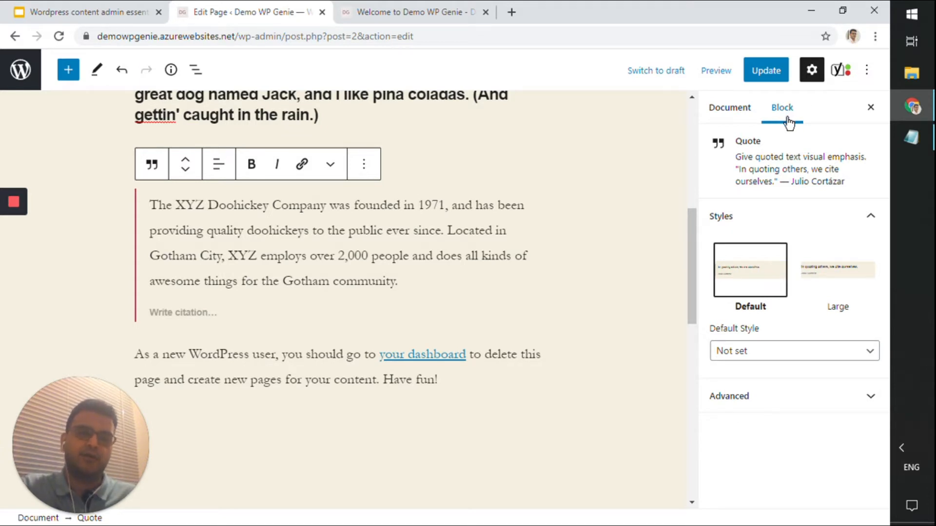
pyautogui.click(851, 393)
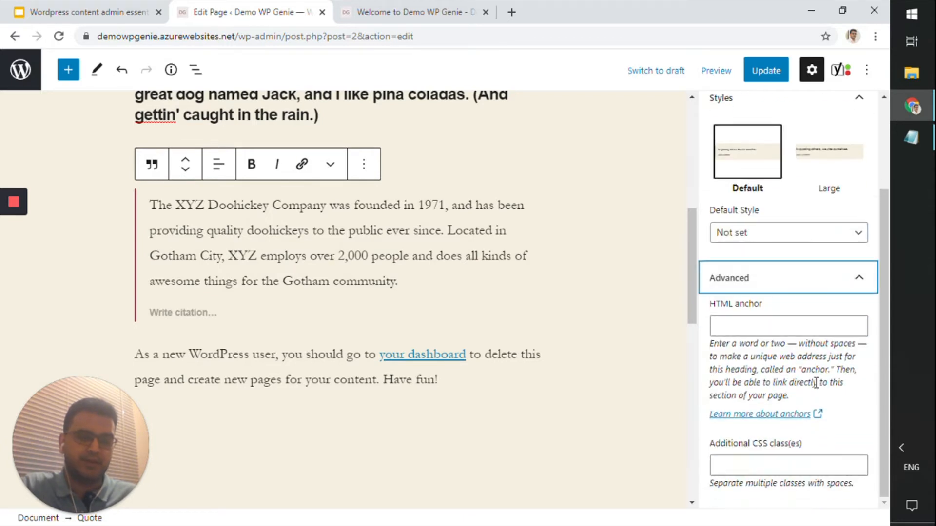
pyautogui.scroll(3, 815, 388)
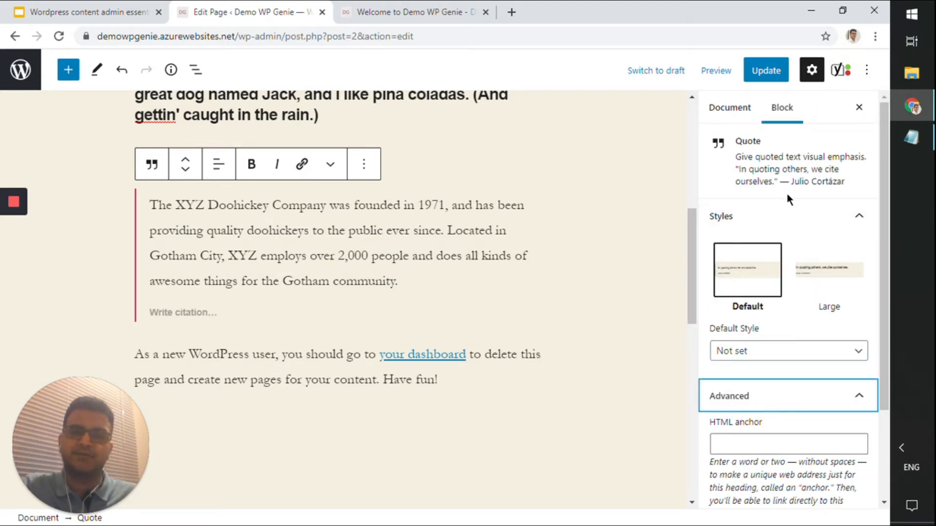
pyautogui.scroll(-2, 786, 191)
# - Add an empty paragraph block below the closing "As a new WordPress user" paragraph
pyautogui.click(472, 389)
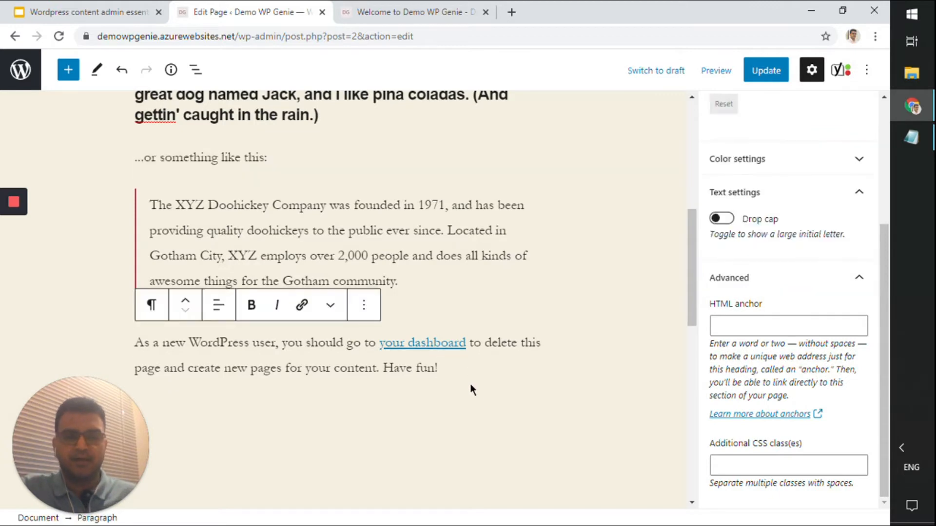
pyautogui.press('Return')
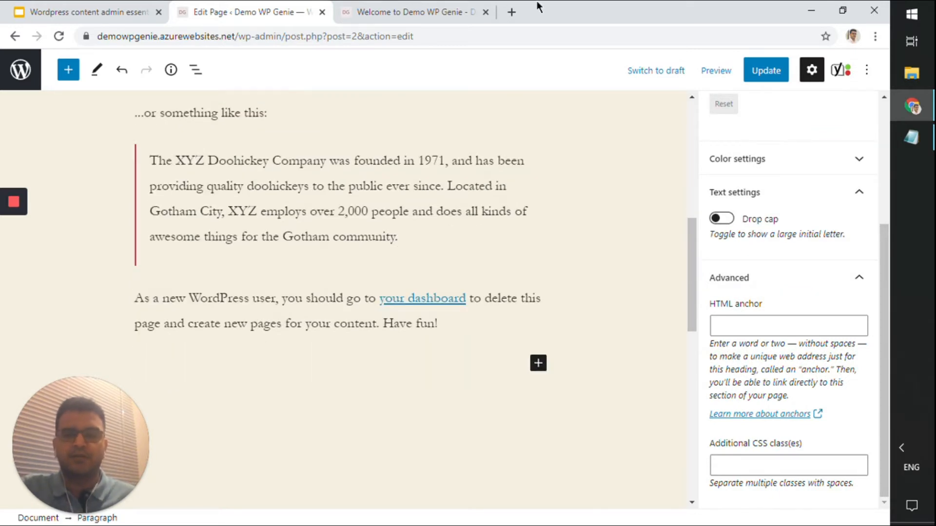
pyautogui.scroll(-5, 474, 101)
pyautogui.scroll(4, 372, 298)
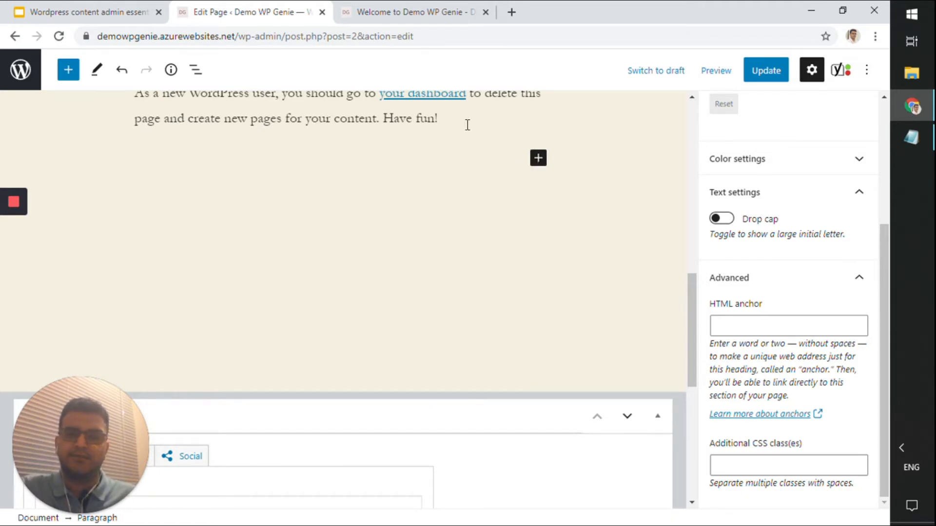
# - Search for "image" blocks in the quick inserter beside the empty paragraph, and close it without inserting one
pyautogui.click(538, 159)
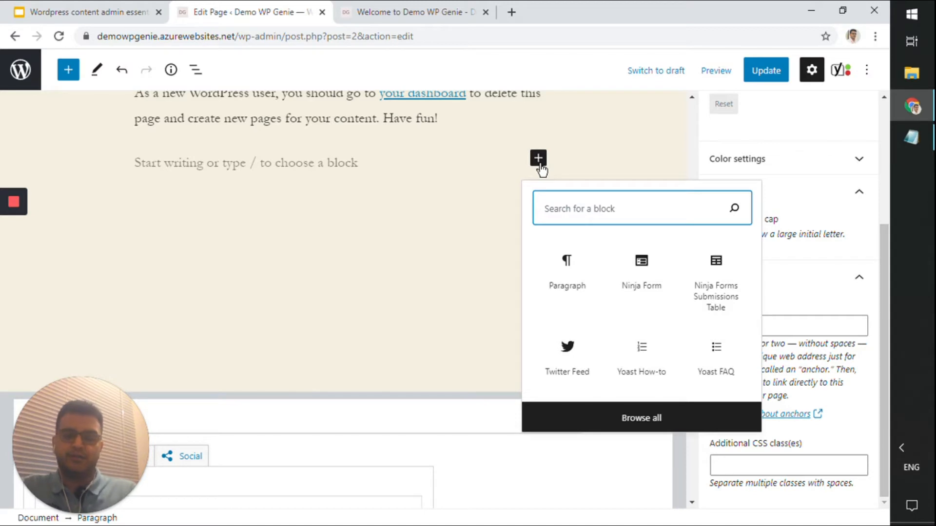
pyautogui.write('image')
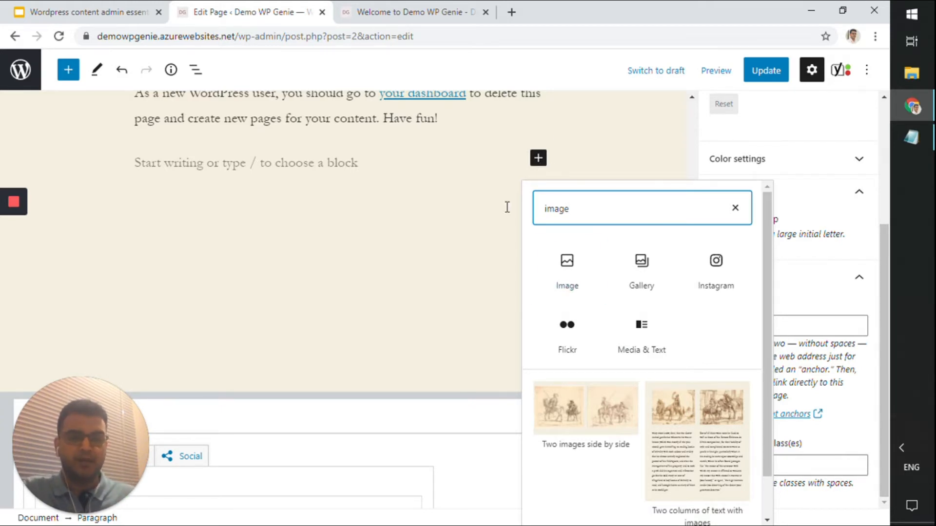
pyautogui.click(430, 164)
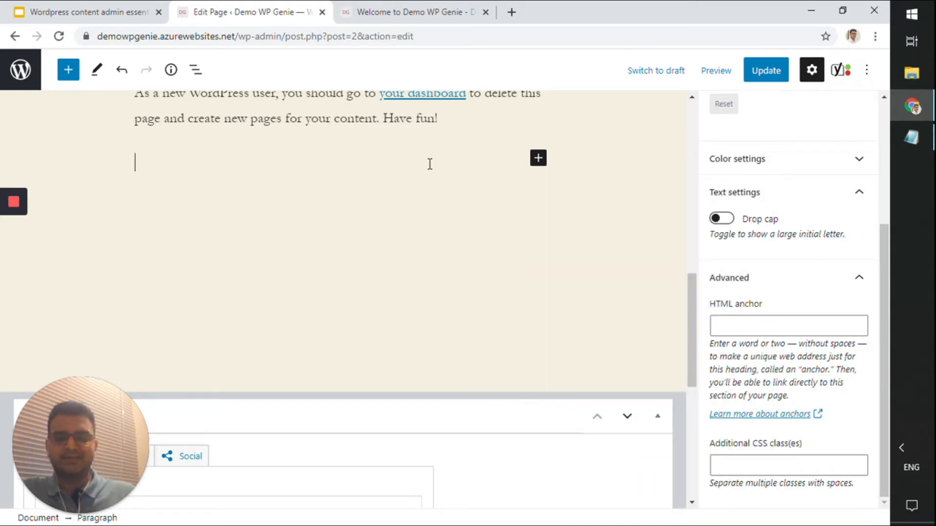
# - Enter the slash command "/image" in the empty paragraph to list matching blocks, and clear the text again
pyautogui.write('/')
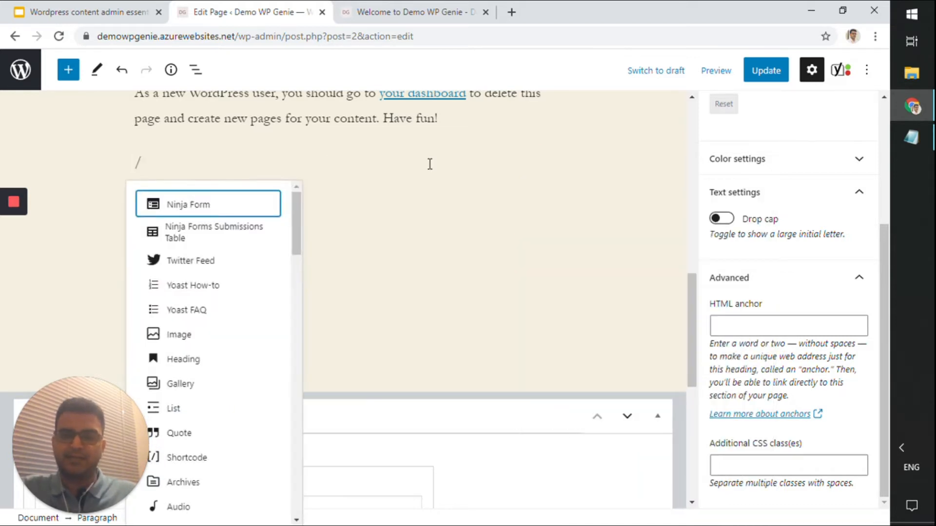
pyautogui.write('image')
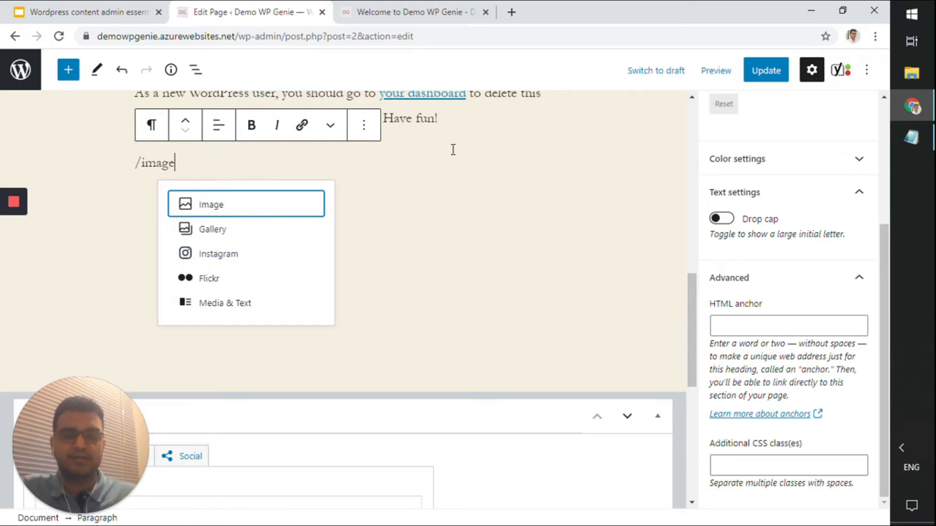
pyautogui.hotkey('shift', 'Home')
pyautogui.press('BackSpace')
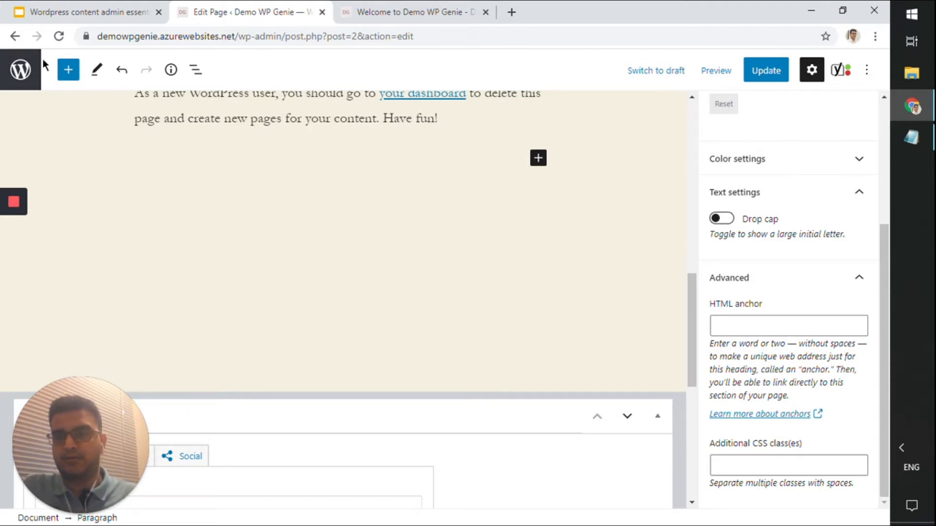
# - Search the full block library for "image" and insert an Image block below the closing paragraph
pyautogui.click(68, 74)
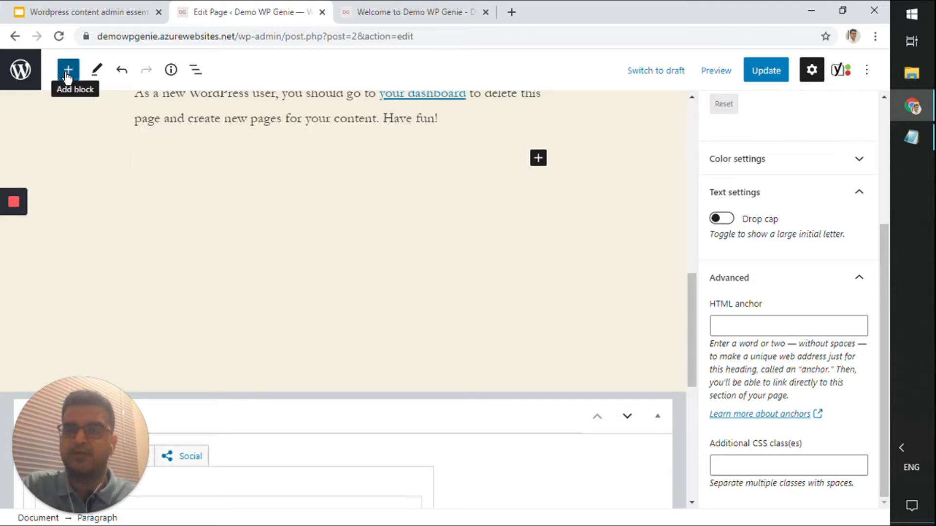
pyautogui.scroll(1, 200, 313)
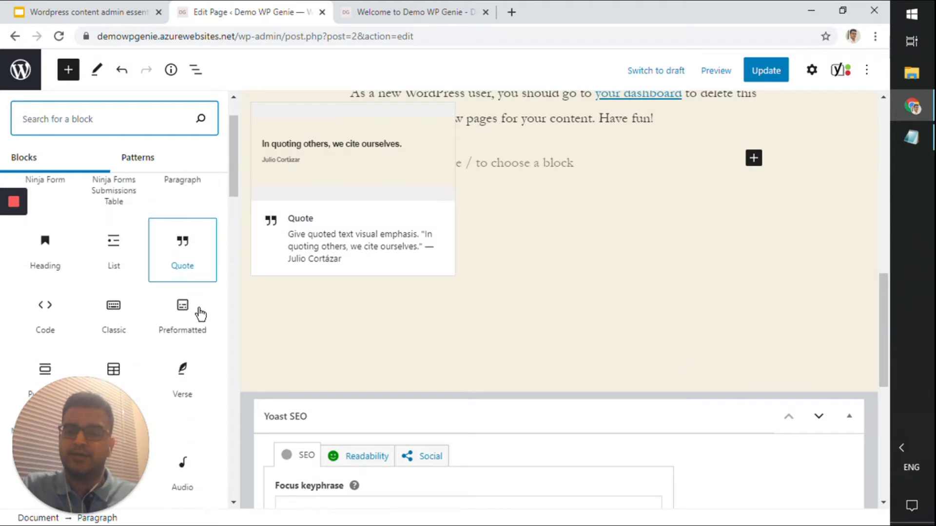
pyautogui.write('image')
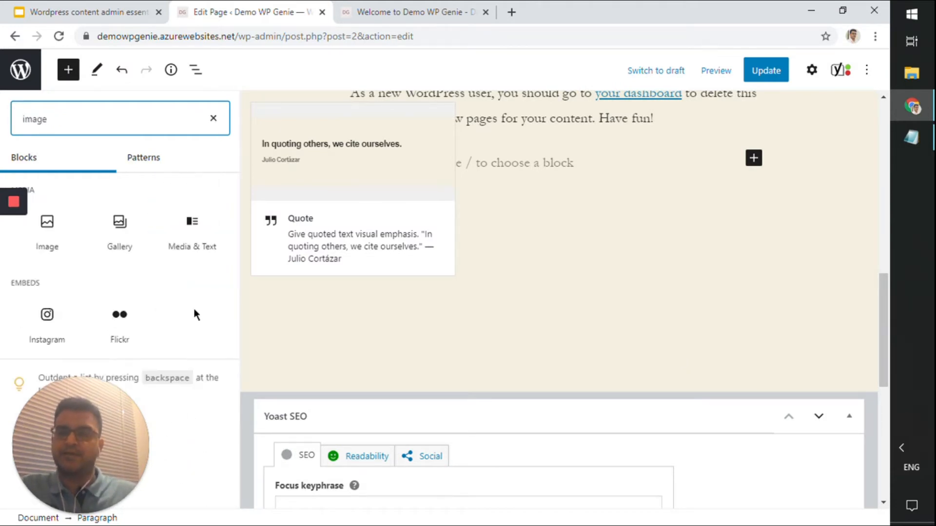
pyautogui.click(56, 250)
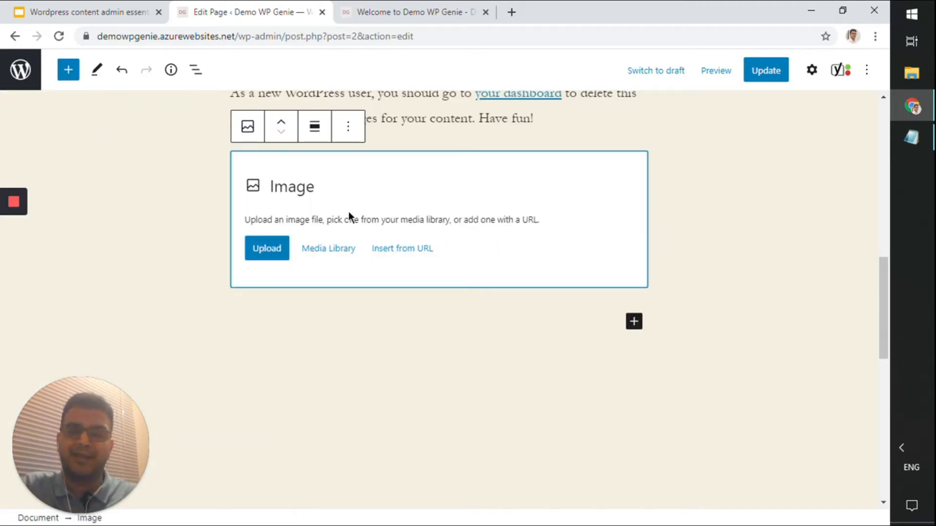
# - Add an empty paragraph below the Image block and remove the Image block from the page
pyautogui.click(331, 314)
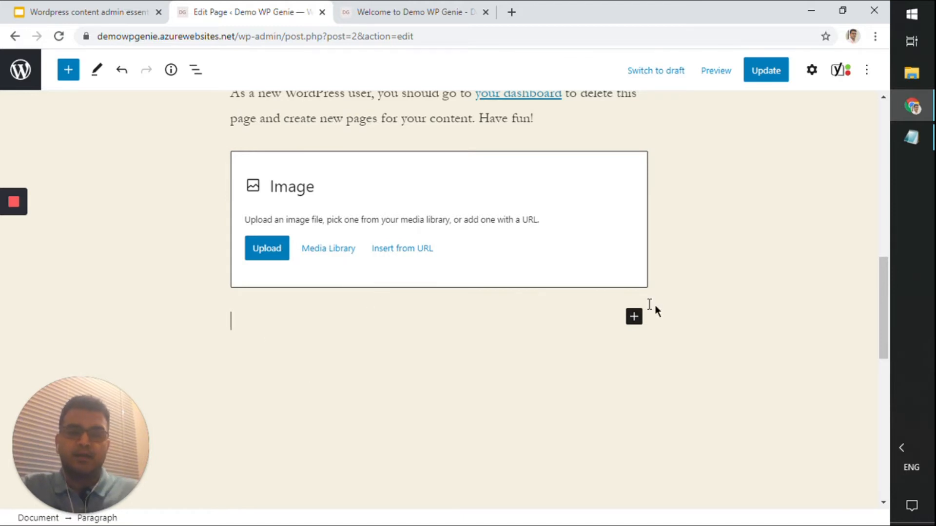
pyautogui.click(559, 207)
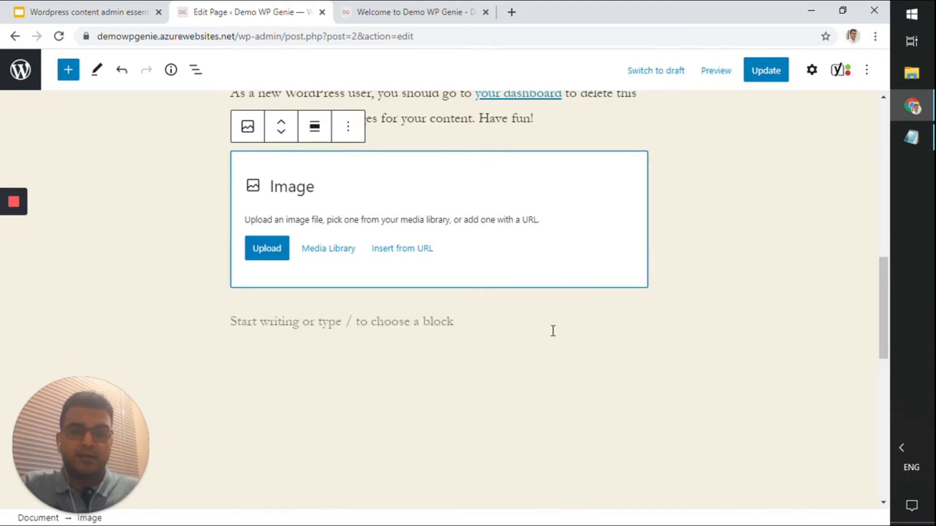
pyautogui.click(351, 127)
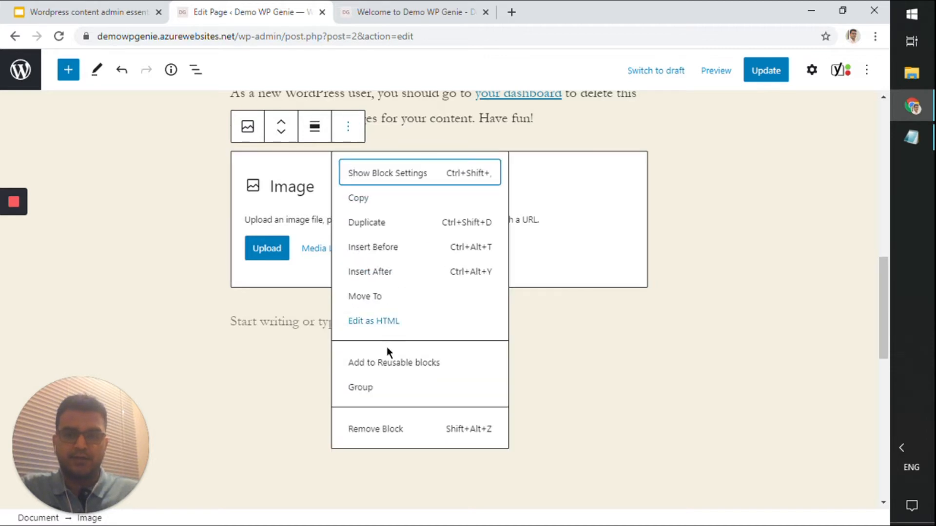
pyautogui.click(396, 432)
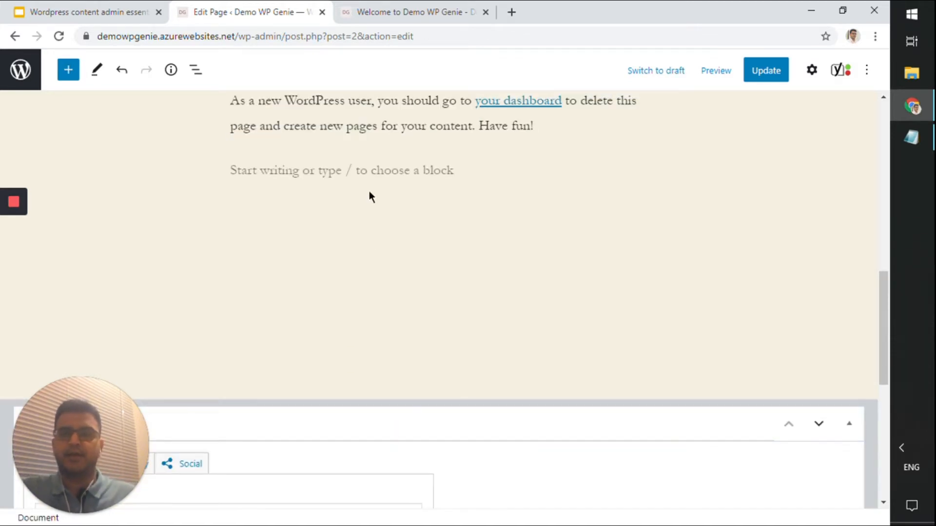
# - Browse the ready-made button and column patterns in the block library
pyautogui.scroll(5, 369, 196)
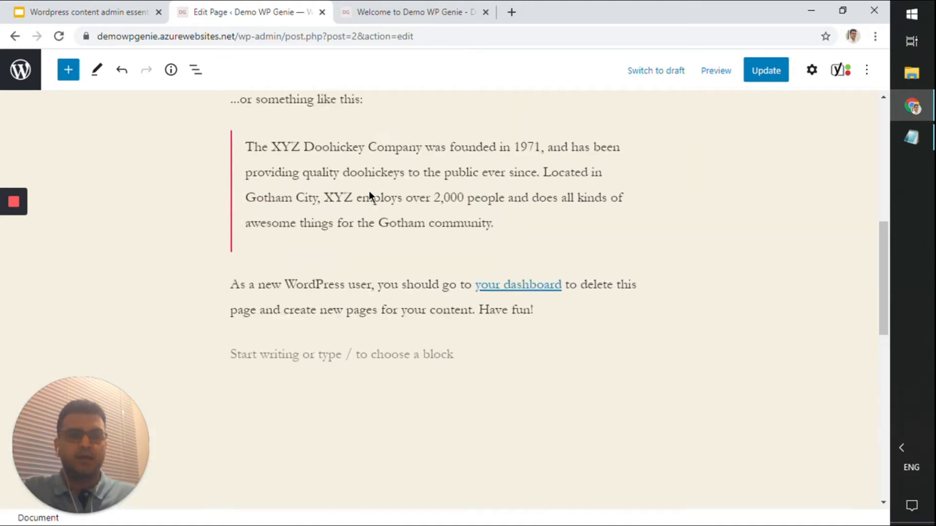
pyautogui.click(76, 79)
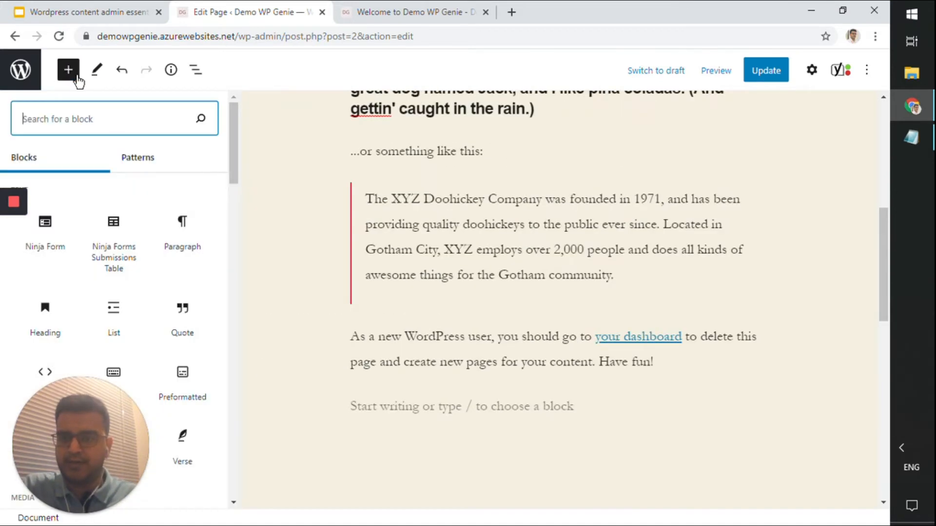
pyautogui.click(141, 166)
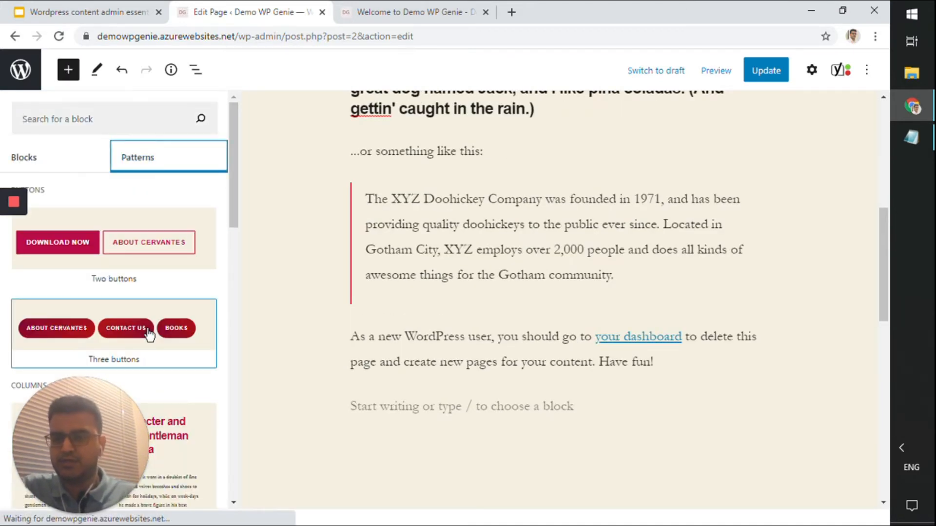
pyautogui.scroll(-5, 149, 332)
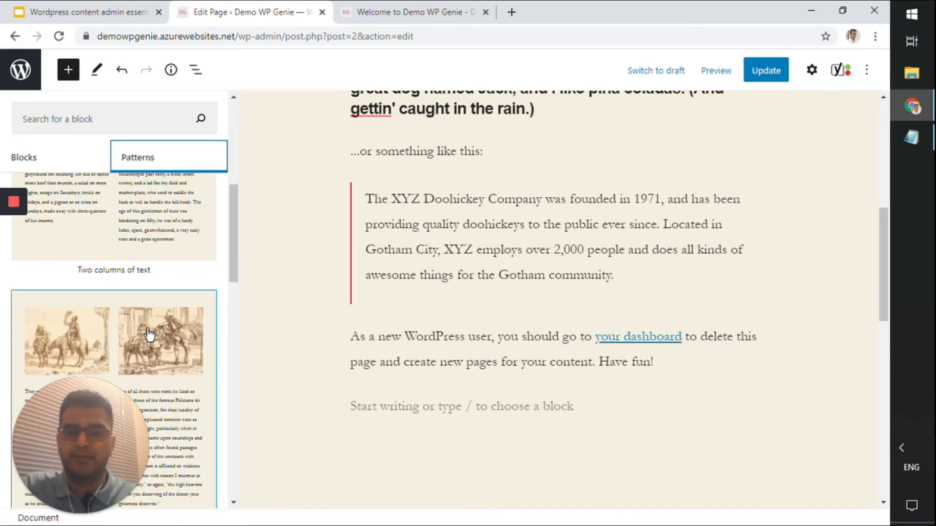
pyautogui.scroll(-5, 149, 335)
pyautogui.scroll(5, 149, 335)
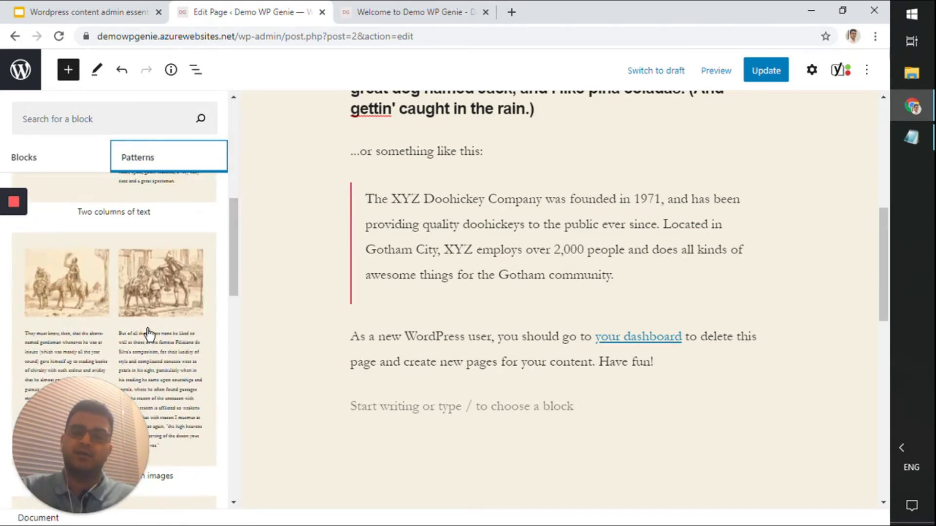
# - Look over the column patterns with images and the available text blocks, and close the block library
pyautogui.scroll(-5, 149, 335)
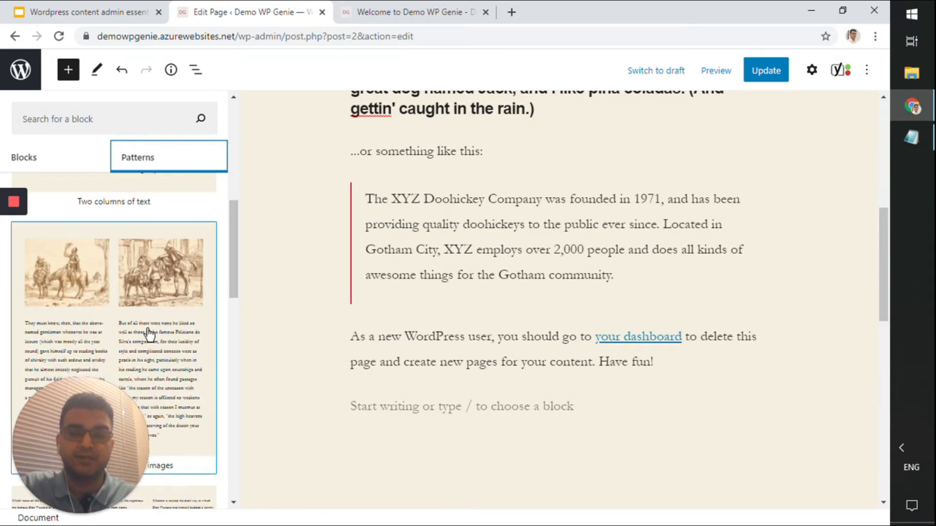
pyautogui.click(403, 360)
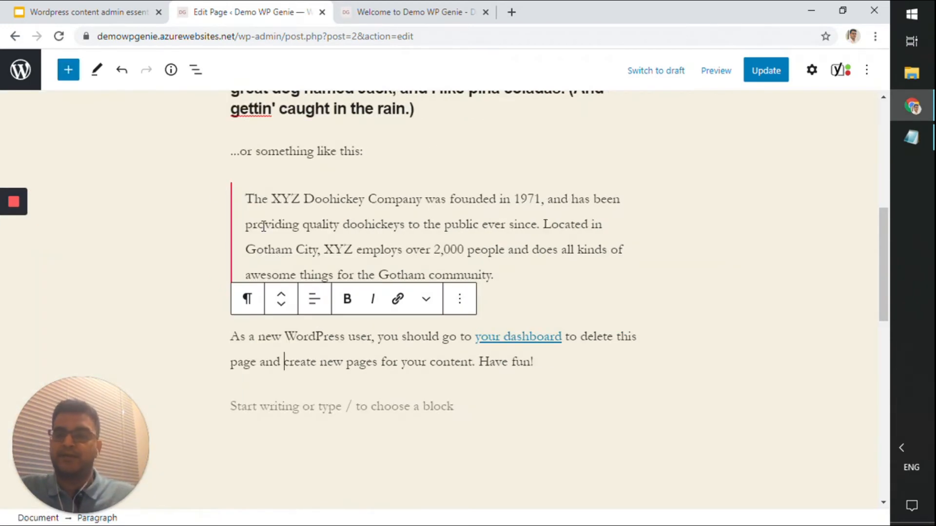
pyautogui.click(68, 70)
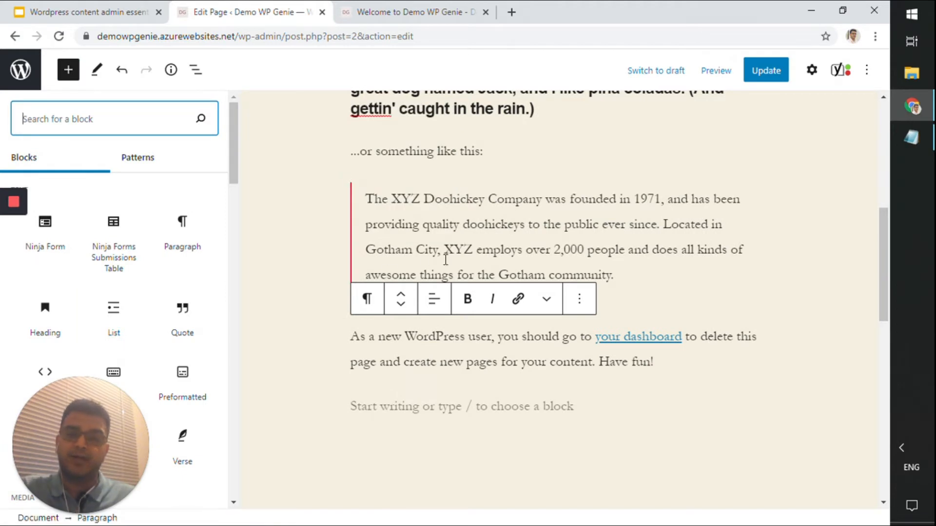
pyautogui.click(446, 258)
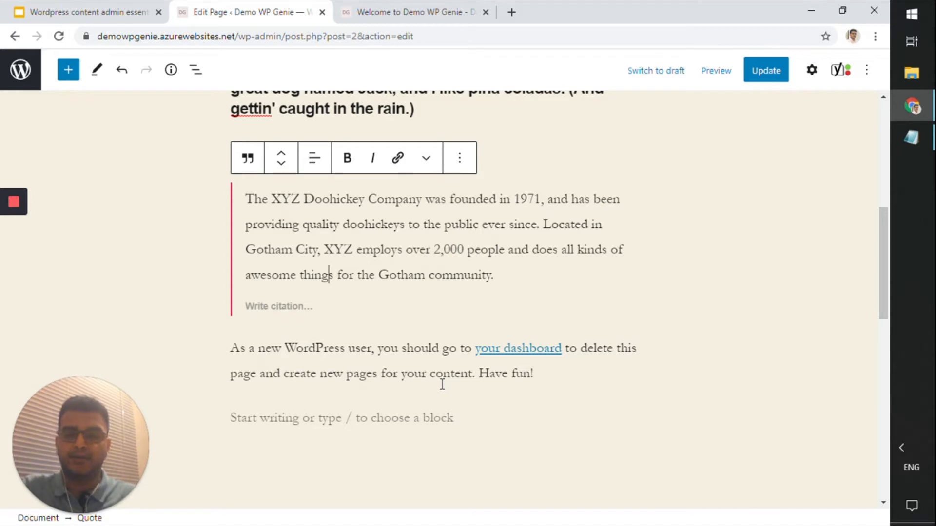
pyautogui.scroll(-5, 336, 271)
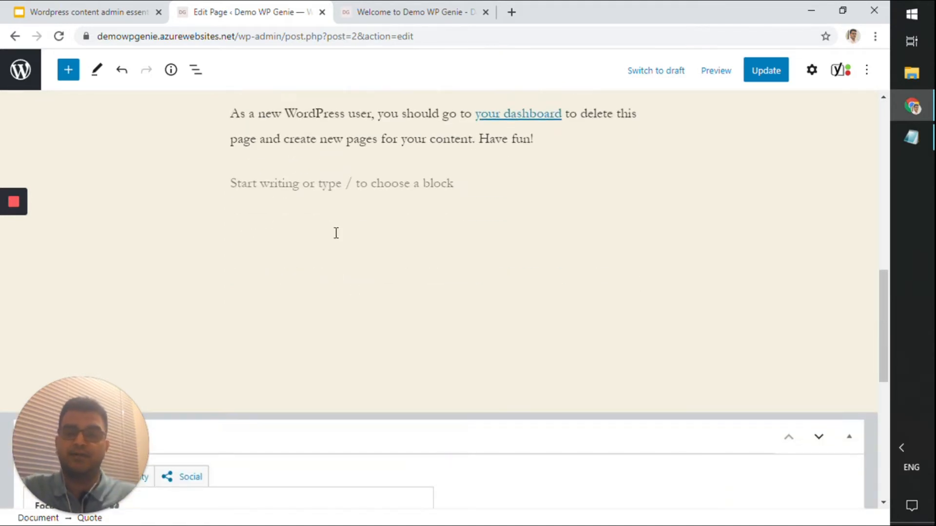
pyautogui.click(333, 205)
pyautogui.click(296, 169)
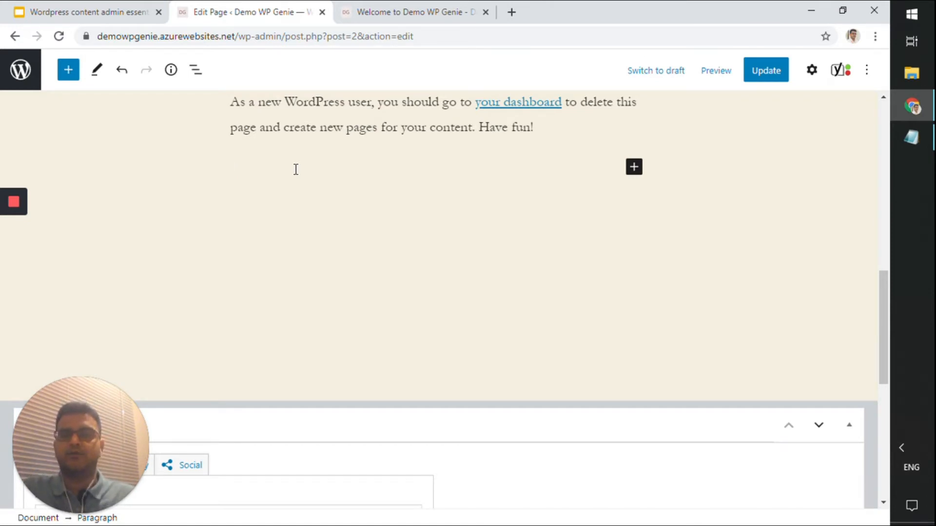
pyautogui.scroll(2, 296, 169)
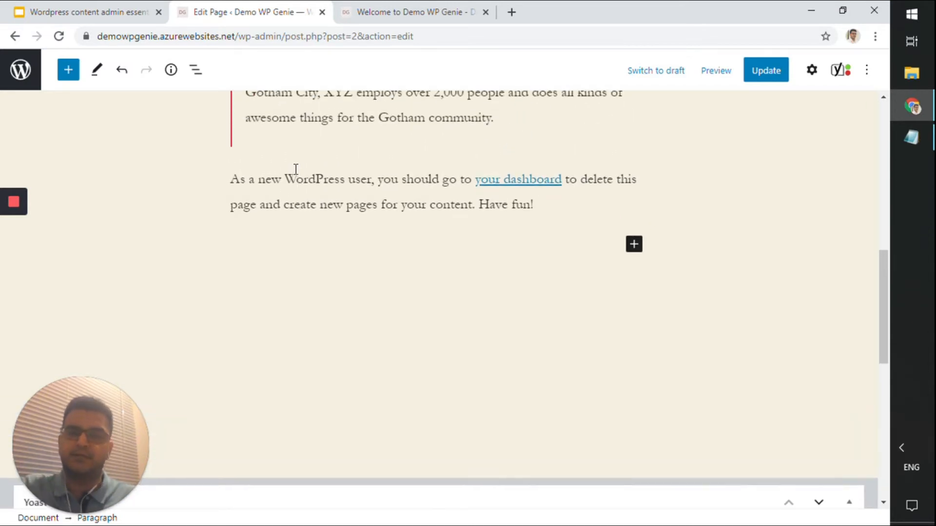
pyautogui.rightClick(285, 197)
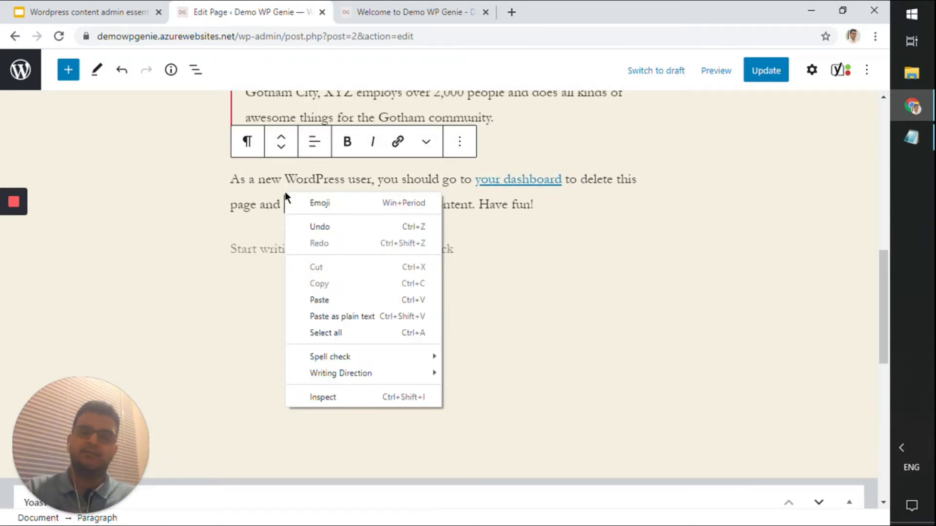
pyautogui.click(253, 171)
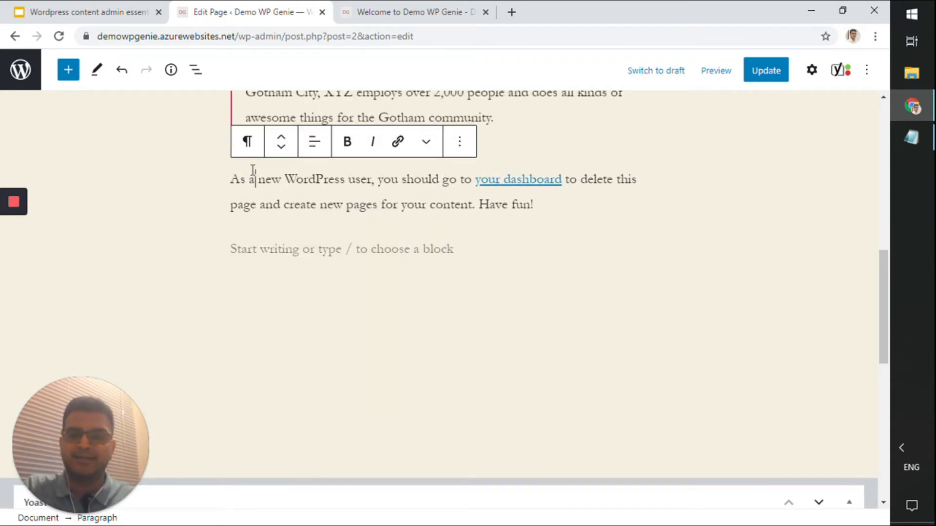
pyautogui.click(289, 190)
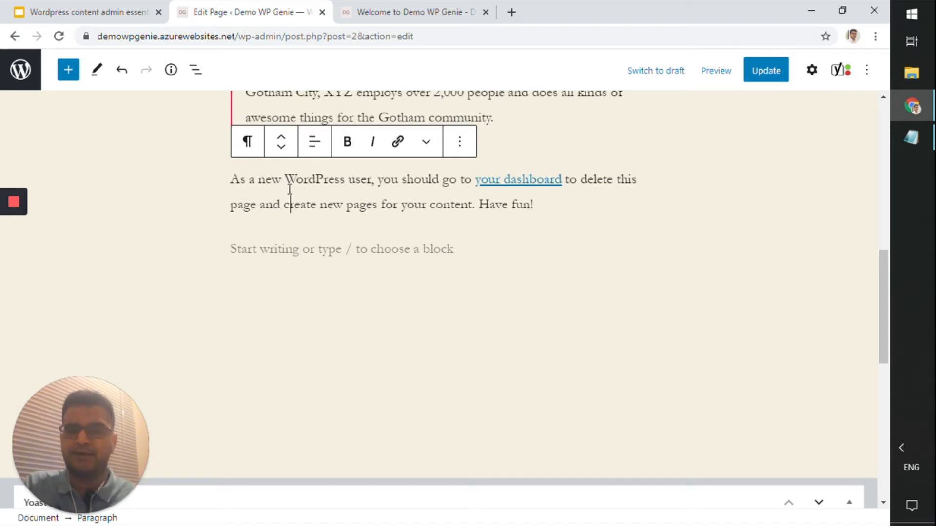
# - Insert a Buttons block in the empty paragraph with the slash command "/but" and label its button "VISIT GOOGLE"
pyautogui.click(272, 236)
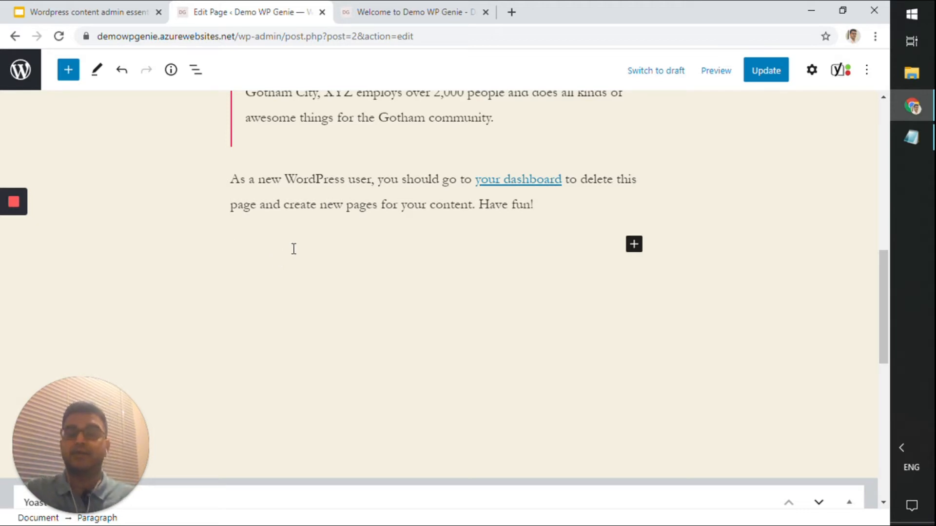
pyautogui.write('/but')
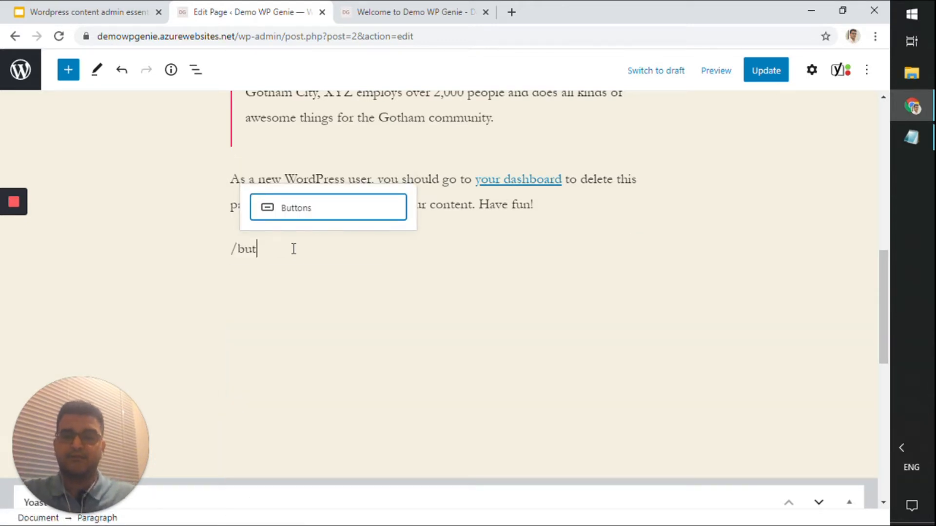
pyautogui.click(307, 206)
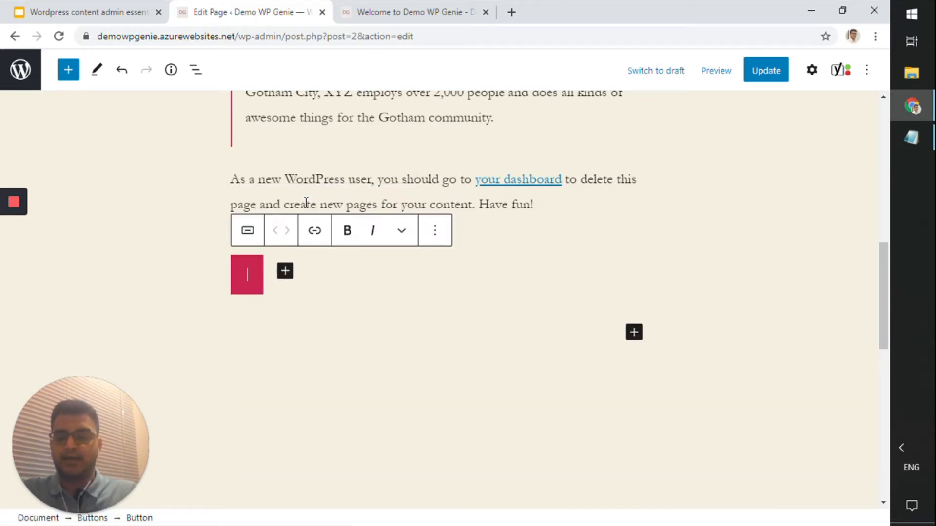
pyautogui.scroll(-1, 307, 205)
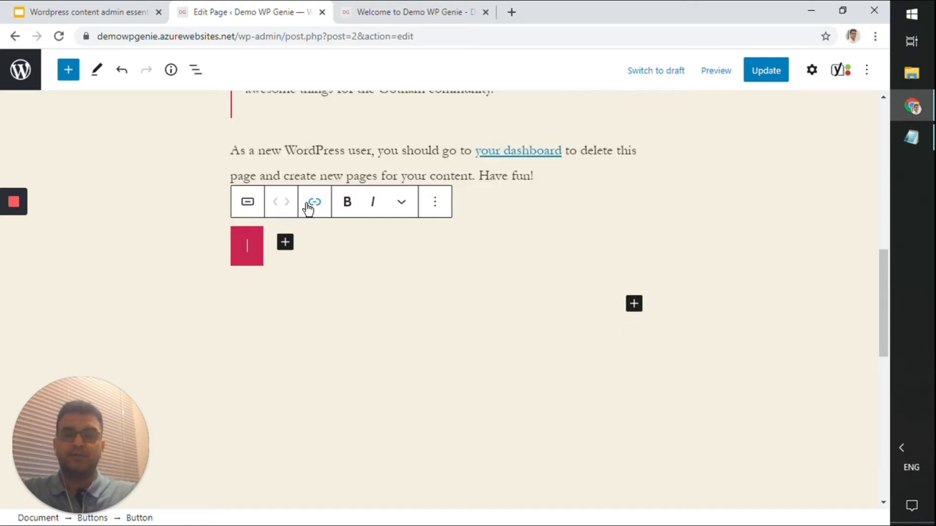
pyautogui.write('VISI')
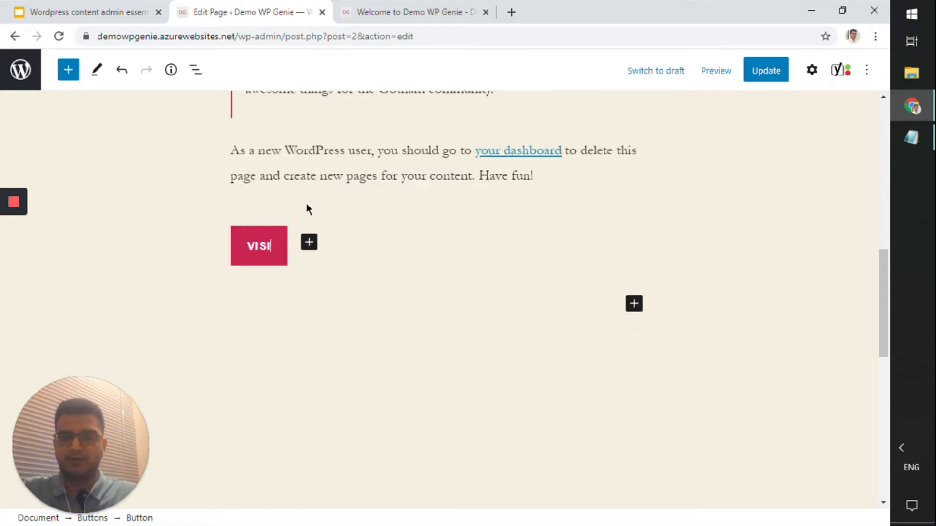
pyautogui.write('T GOOGLE')
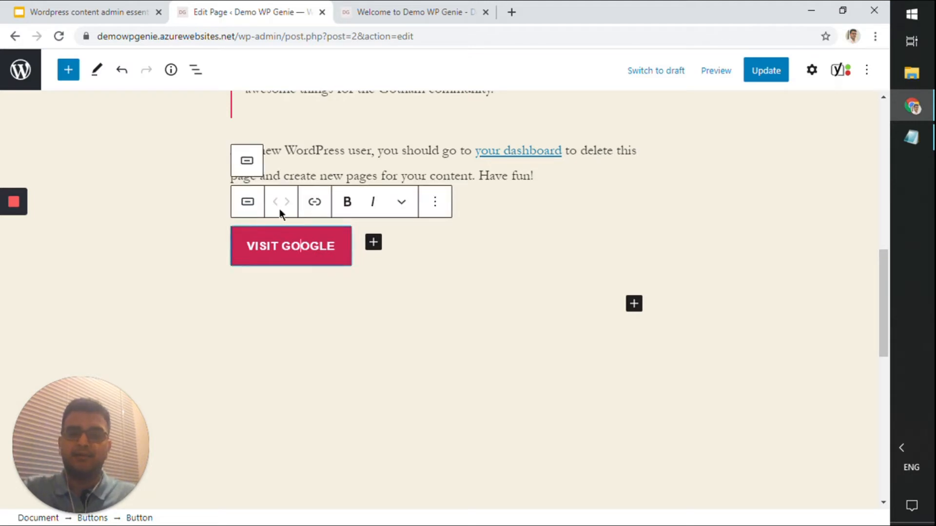
pyautogui.click(312, 207)
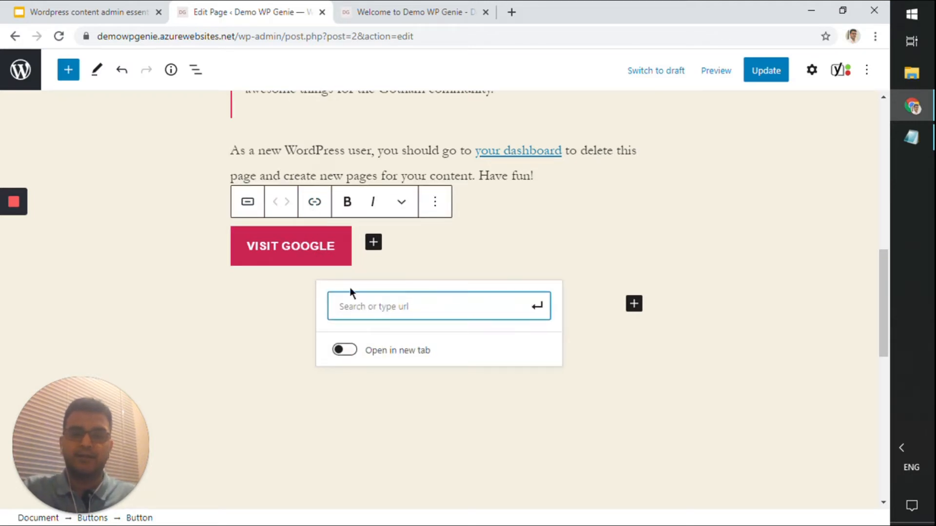
pyautogui.write('www')
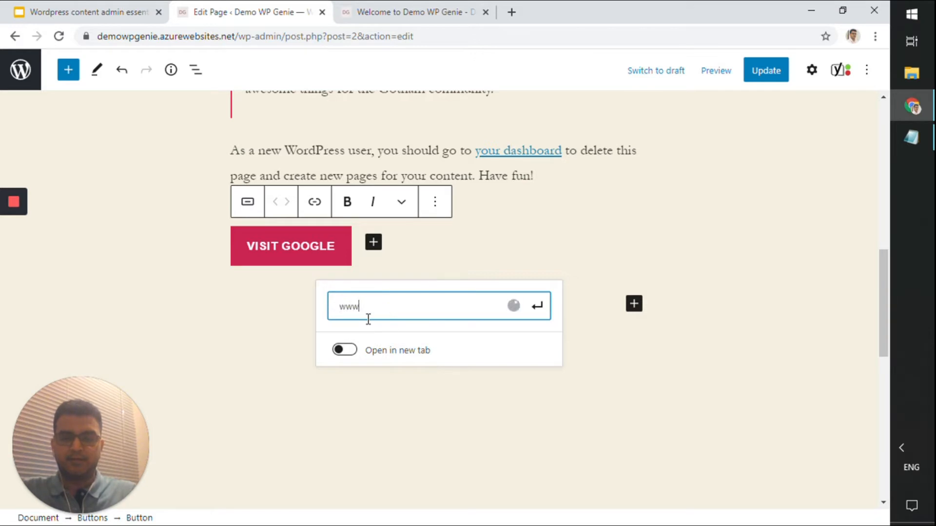
pyautogui.write('.google.com')
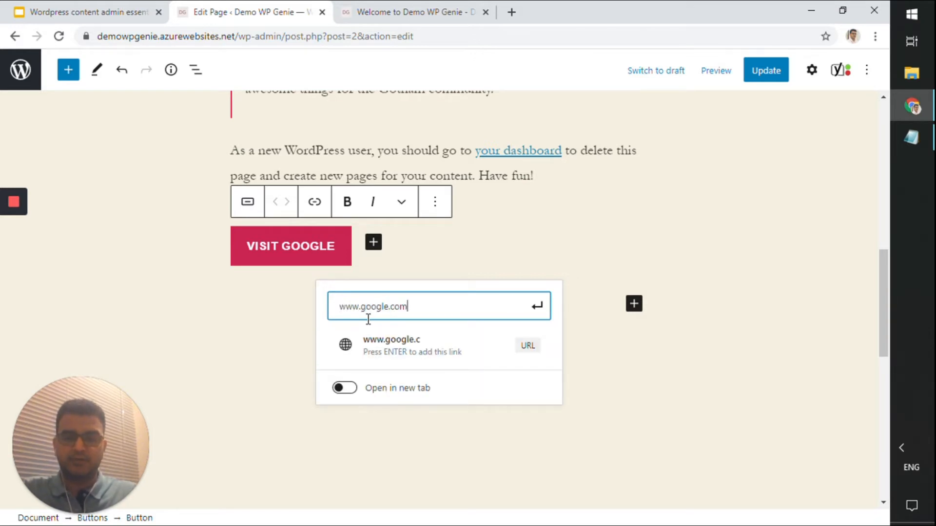
pyautogui.click(344, 389)
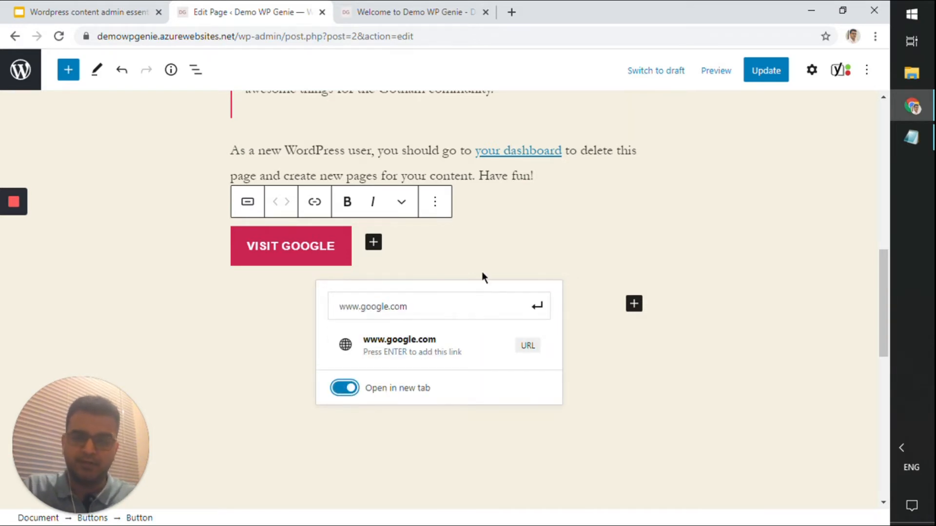
# - Change the "VISIT GOOGLE" button's style to Outline
pyautogui.click(246, 201)
pyautogui.moveTo(265, 309)
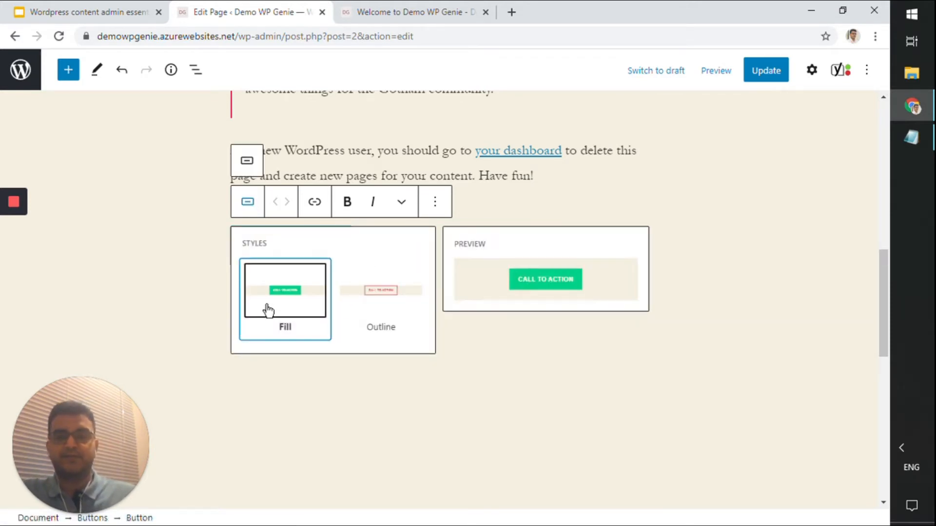
pyautogui.click(385, 331)
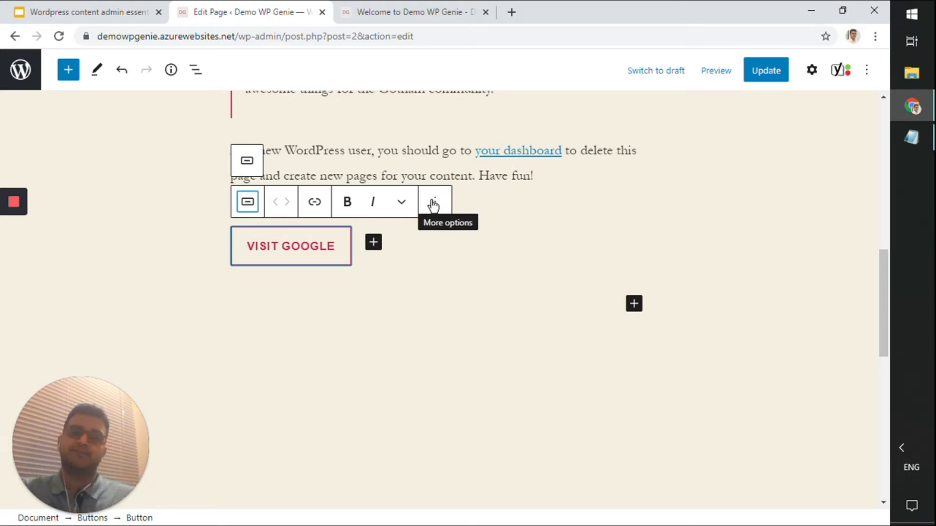
# - View the button's additional text formatting choices and its further block options without applying any
pyautogui.click(399, 200)
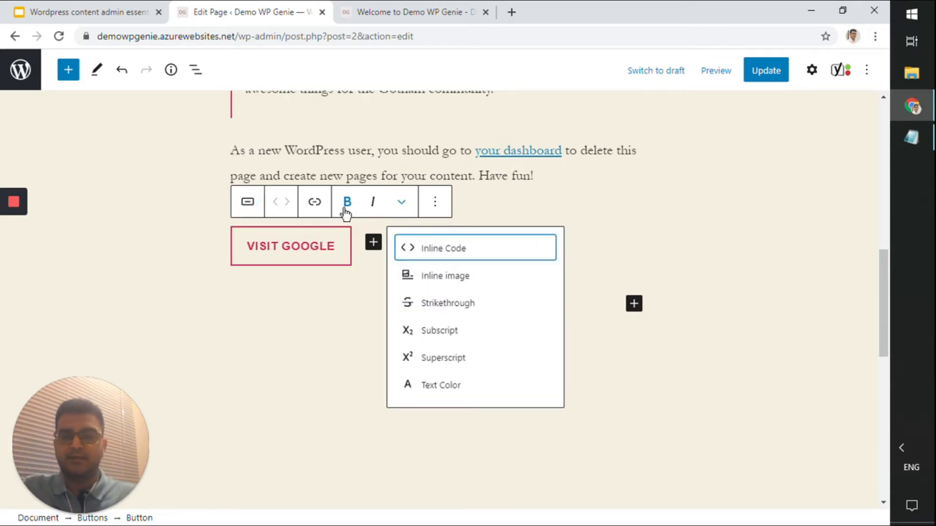
pyautogui.click(444, 210)
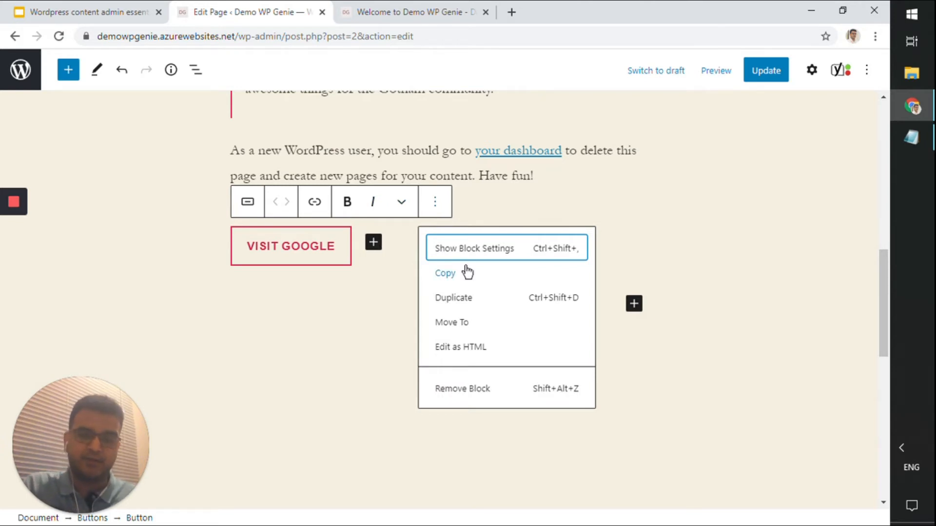
pyautogui.click(352, 376)
# - Insert a Table block below the button with the slash command "/table" and create it with 2 columns and 2 rows
pyautogui.click(322, 299)
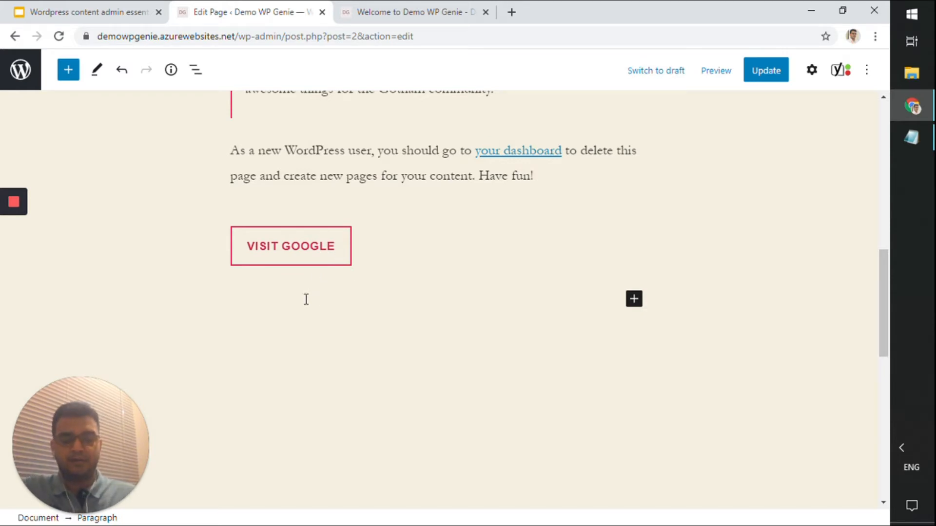
pyautogui.write('/')
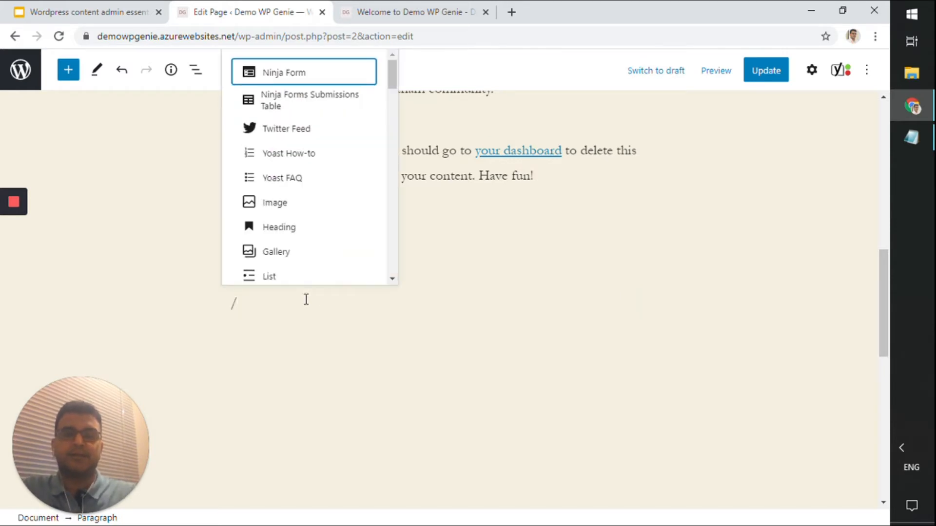
pyautogui.write('table')
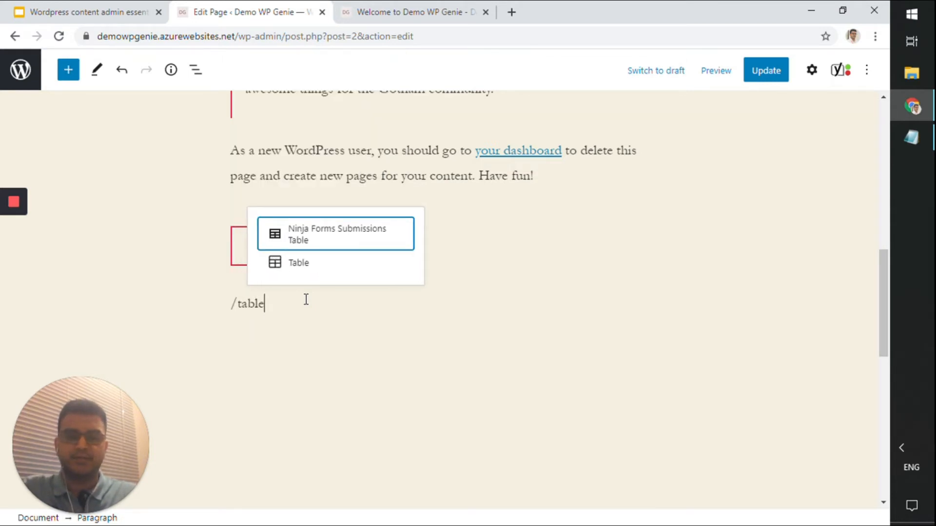
pyautogui.click(309, 266)
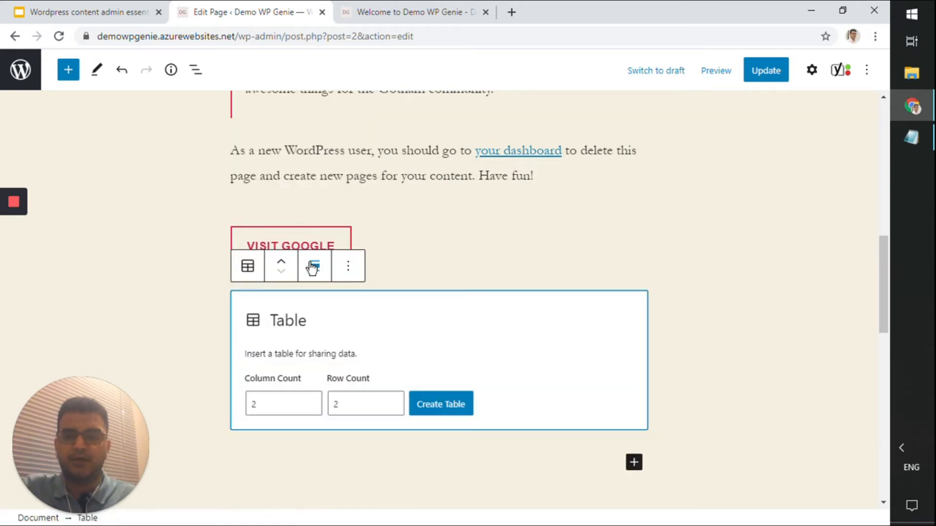
pyautogui.scroll(-4, 402, 344)
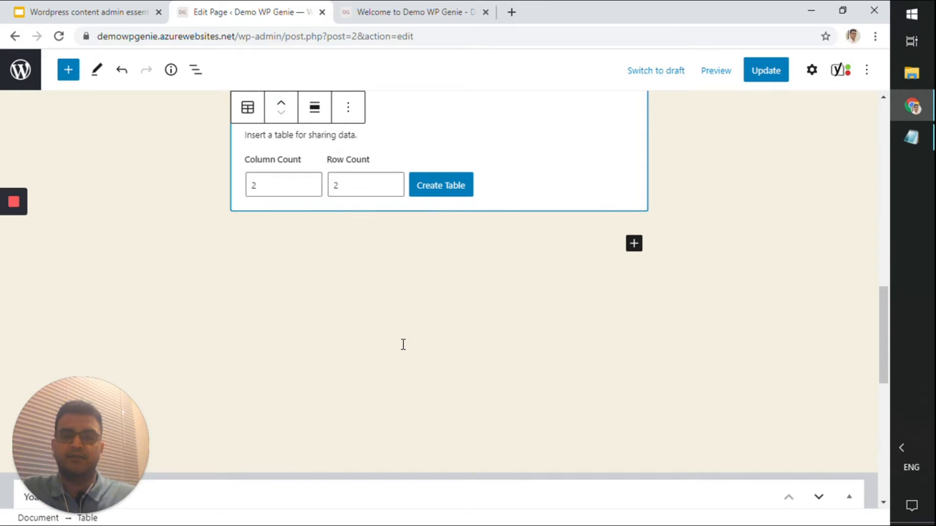
pyautogui.scroll(3, 402, 344)
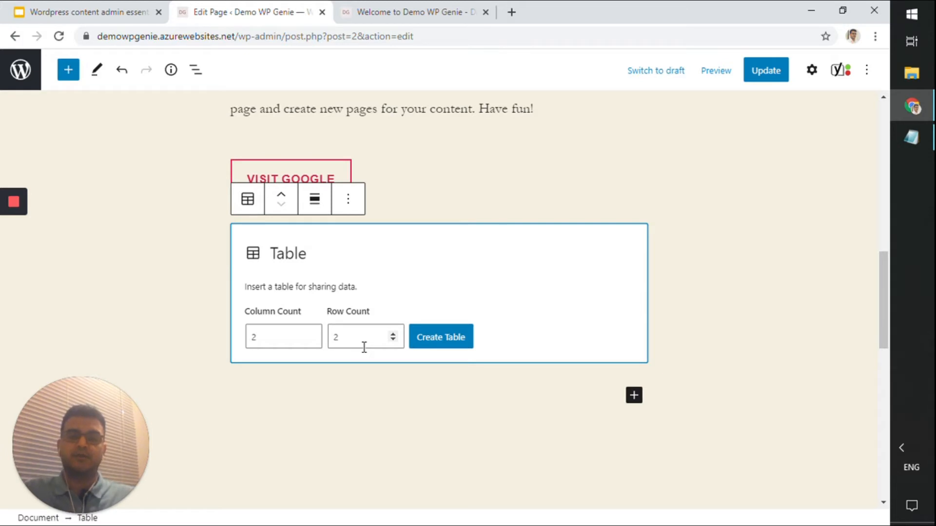
pyautogui.click(443, 342)
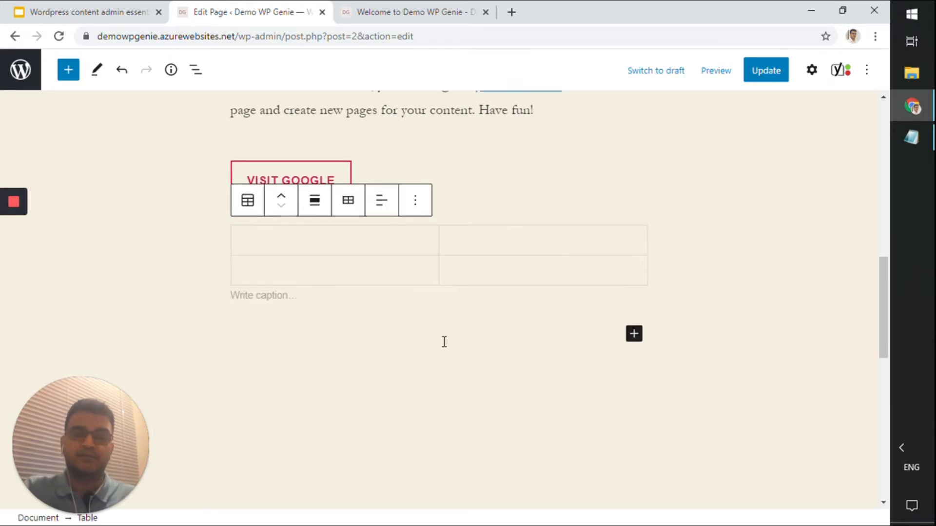
# - View the table's additional text formatting choices and its row and column editing options without applying any
pyautogui.scroll(2, 468, 336)
pyautogui.click(499, 328)
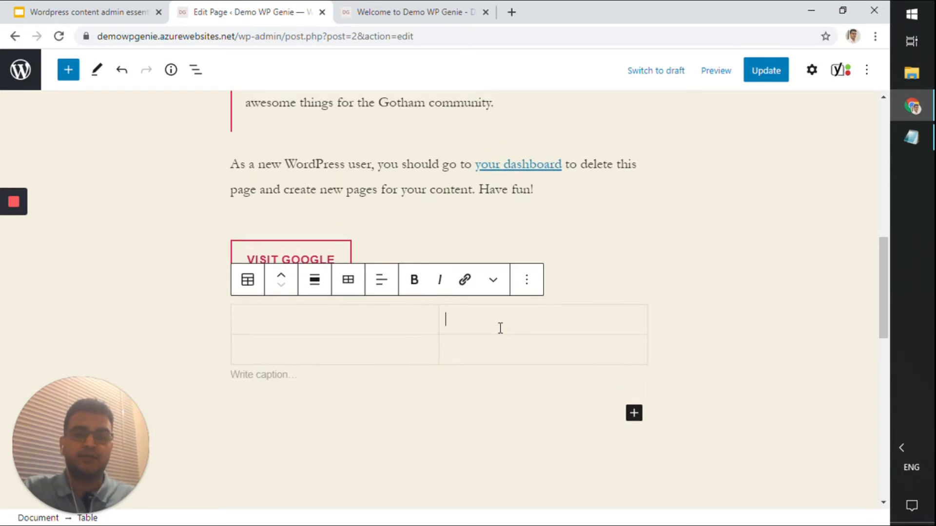
pyautogui.click(500, 287)
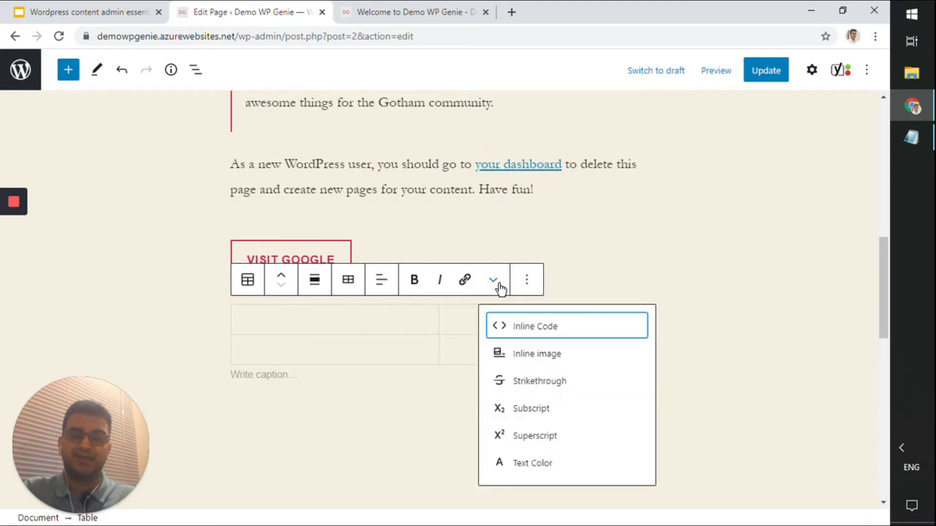
pyautogui.click(347, 282)
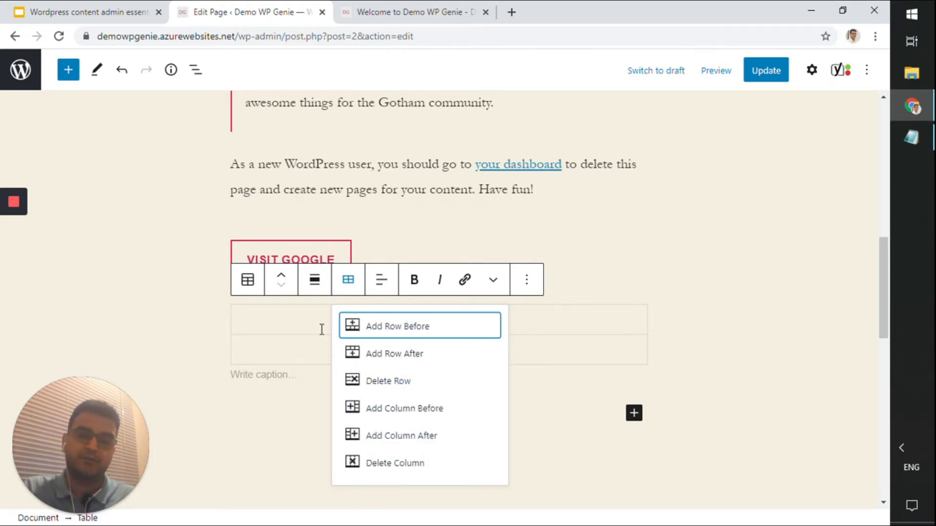
# - Change the table's style to Stripes
pyautogui.click(245, 283)
pyautogui.click(245, 281)
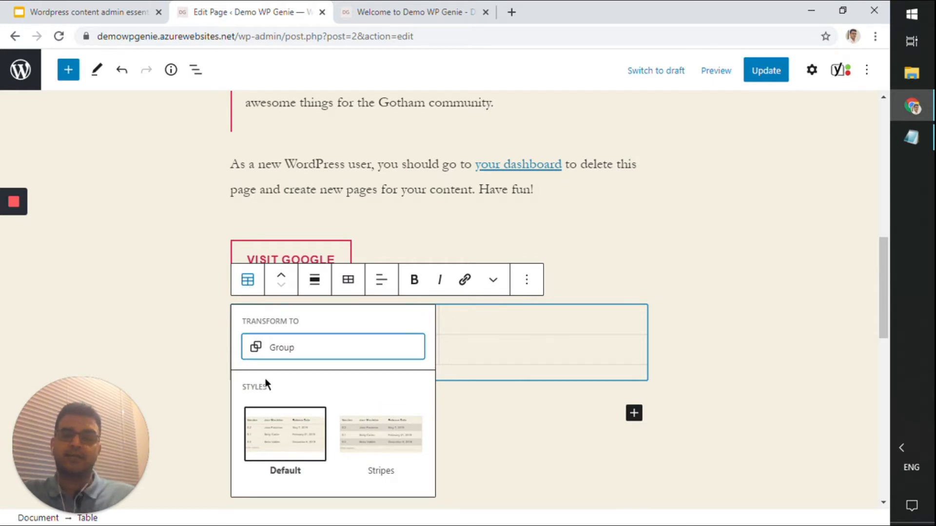
pyautogui.click(355, 419)
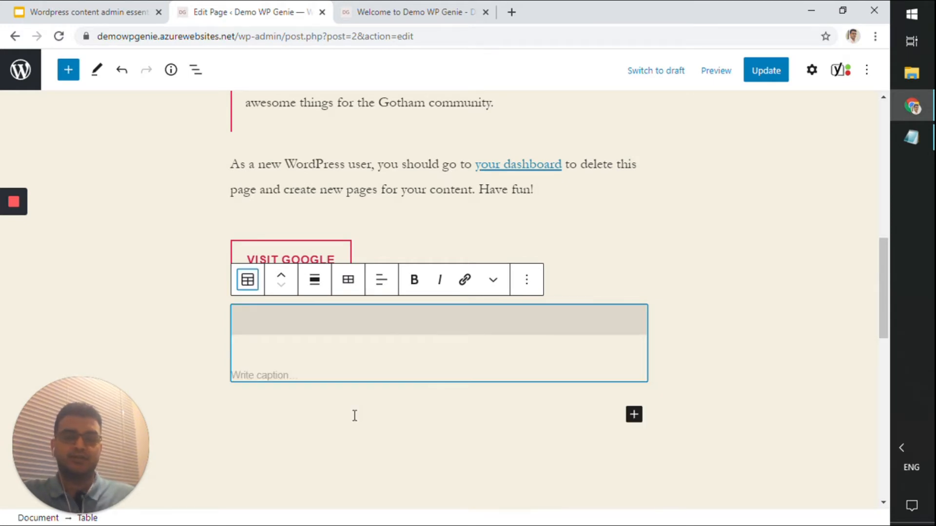
pyautogui.click(354, 365)
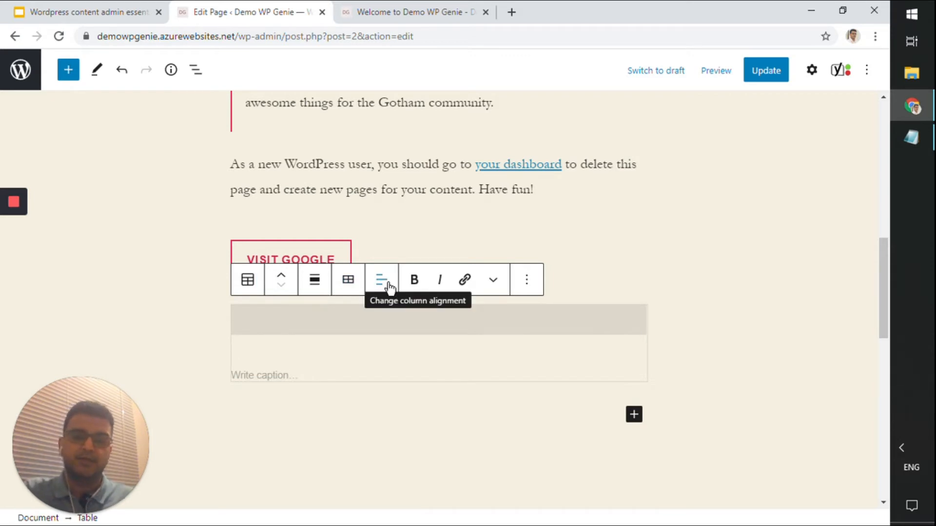
pyautogui.click(330, 249)
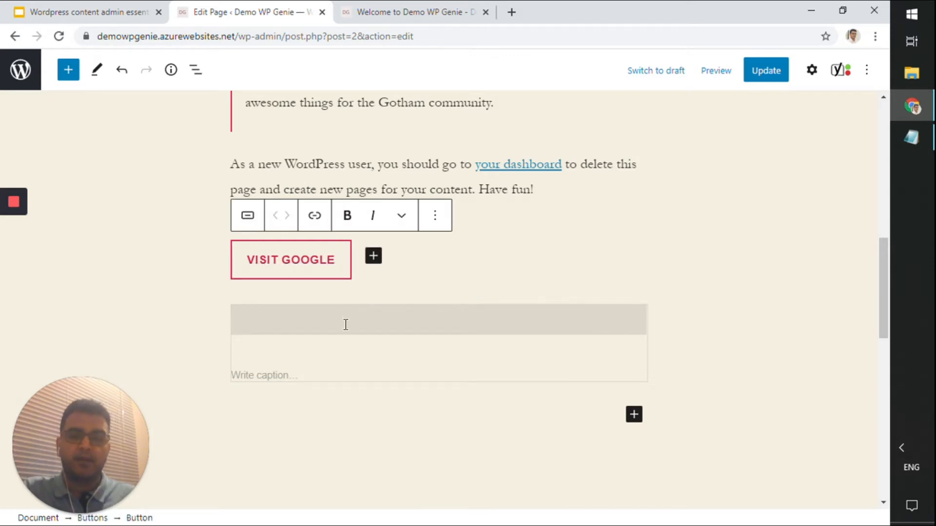
pyautogui.click(361, 330)
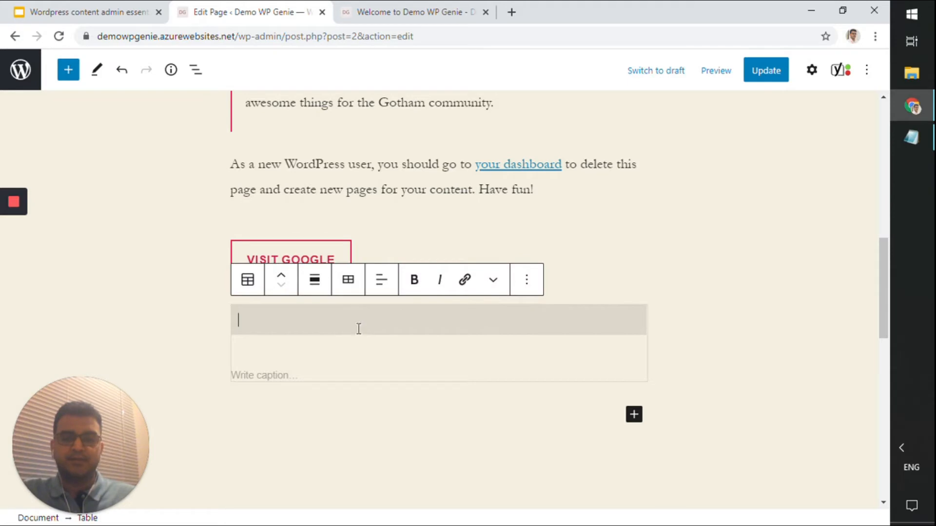
pyautogui.click(315, 260)
pyautogui.click(347, 379)
pyautogui.scroll(-3, 347, 378)
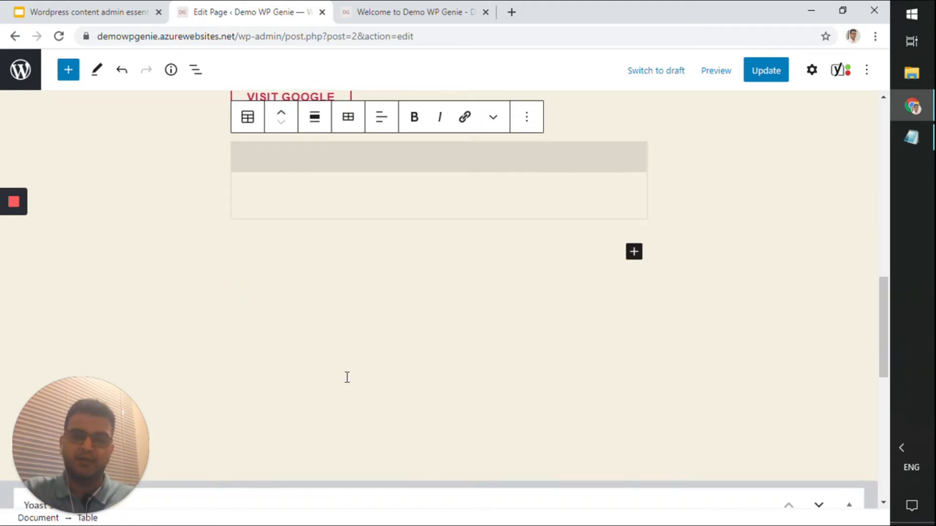
pyautogui.click(300, 236)
# - Remove the table block and the "VISIT GOOGLE" button from the page
pyautogui.click(479, 169)
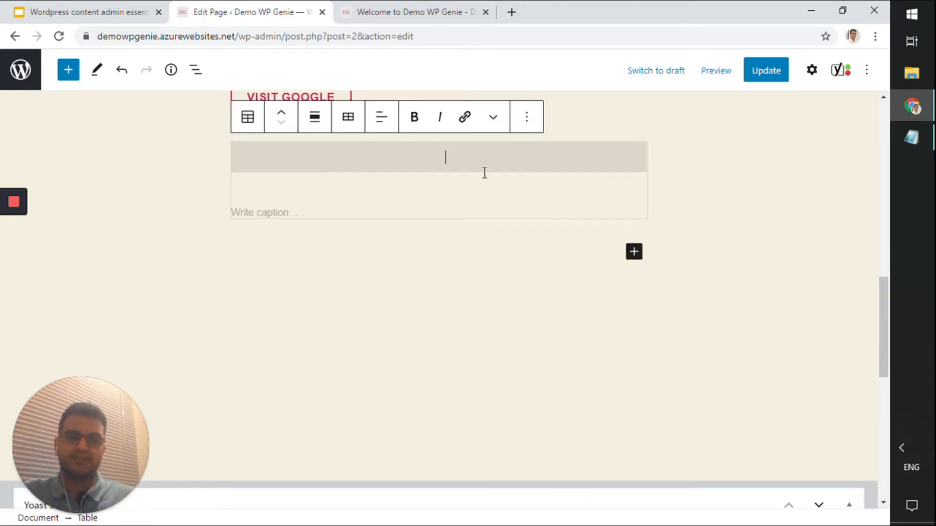
pyautogui.click(535, 127)
pyautogui.click(538, 418)
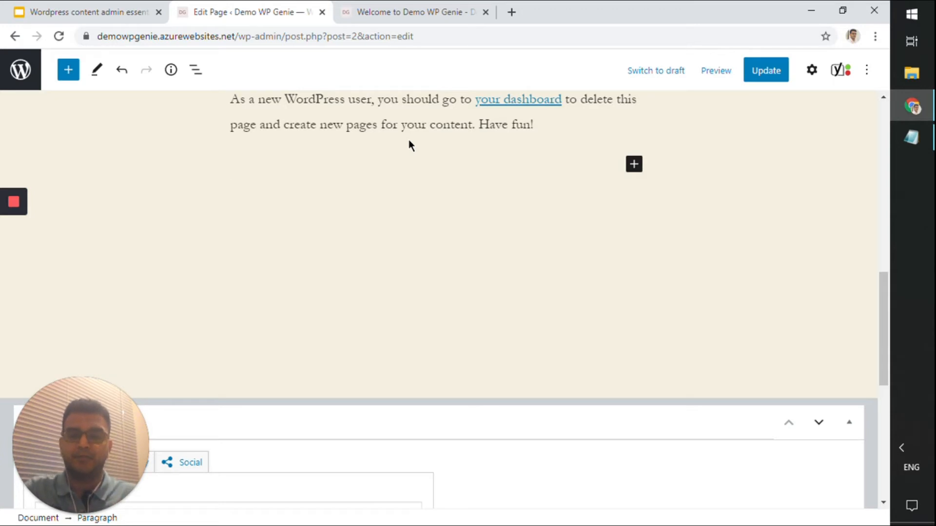
# - Insert a Columns block below the last paragraph and start it with the 50 / 50 variation
pyautogui.write('/')
pyautogui.write('2')
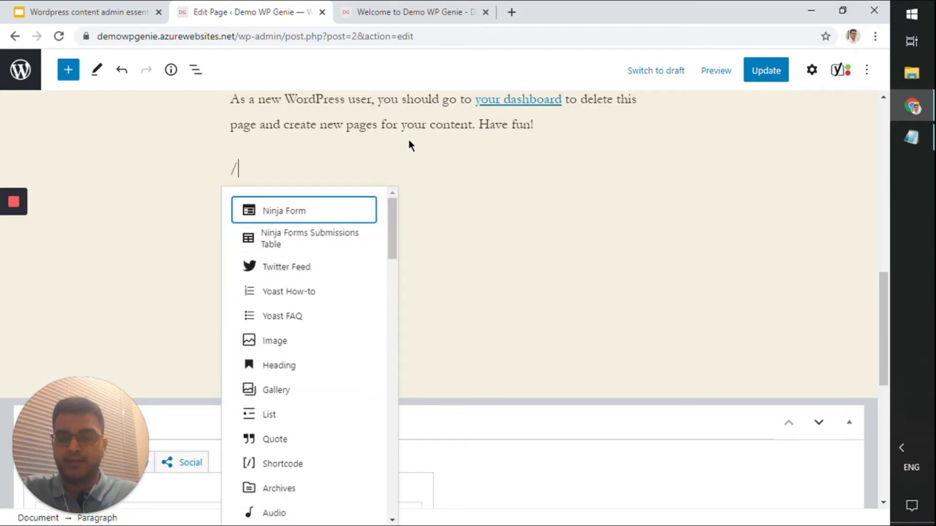
pyautogui.write('cd')
pyautogui.press('BackSpace')
pyautogui.press('BackSpace')
pyautogui.press('BackSpace')
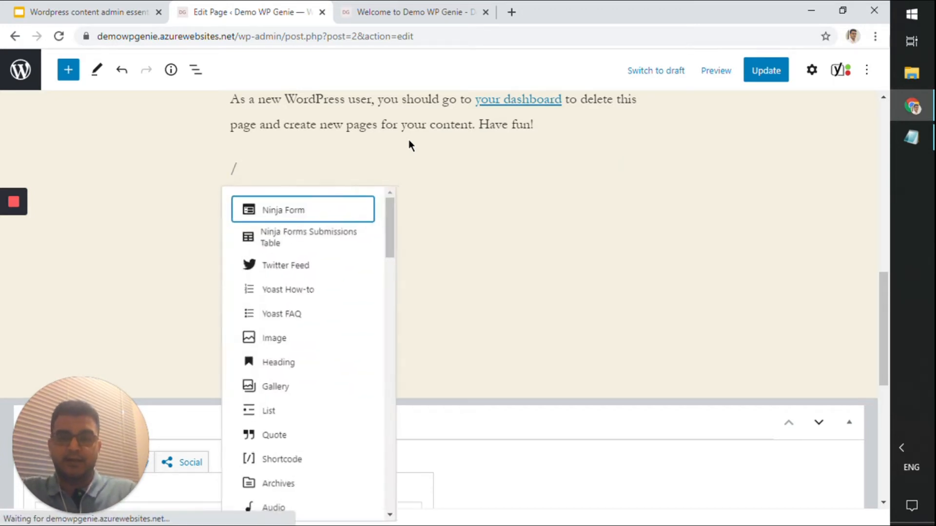
pyautogui.write('colu')
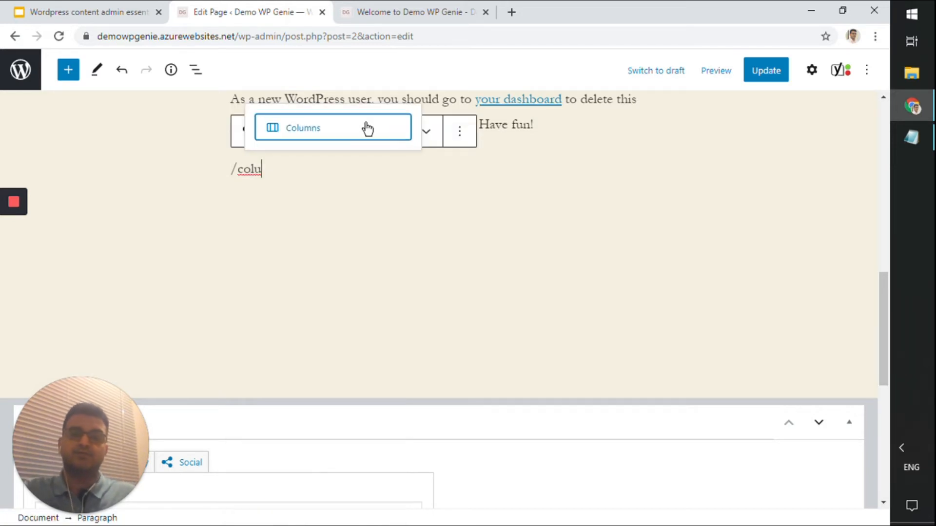
pyautogui.click(364, 129)
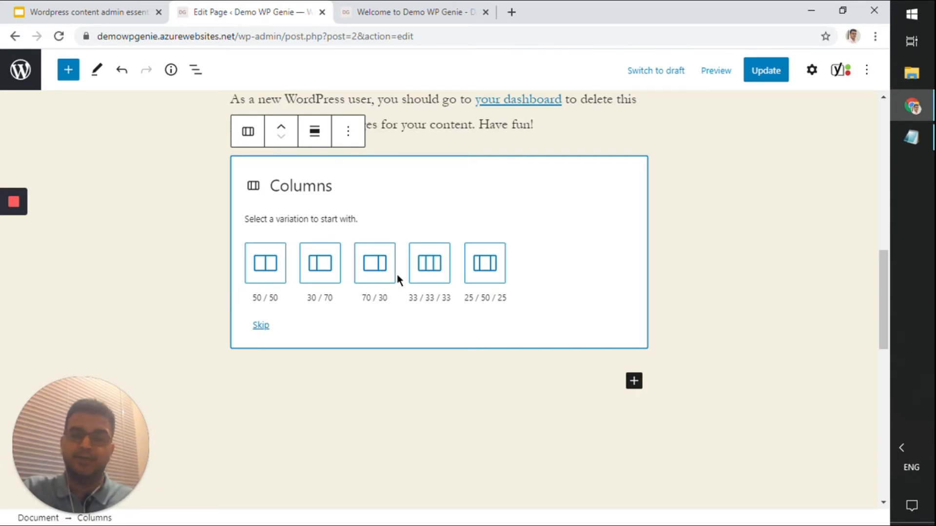
pyautogui.click(264, 263)
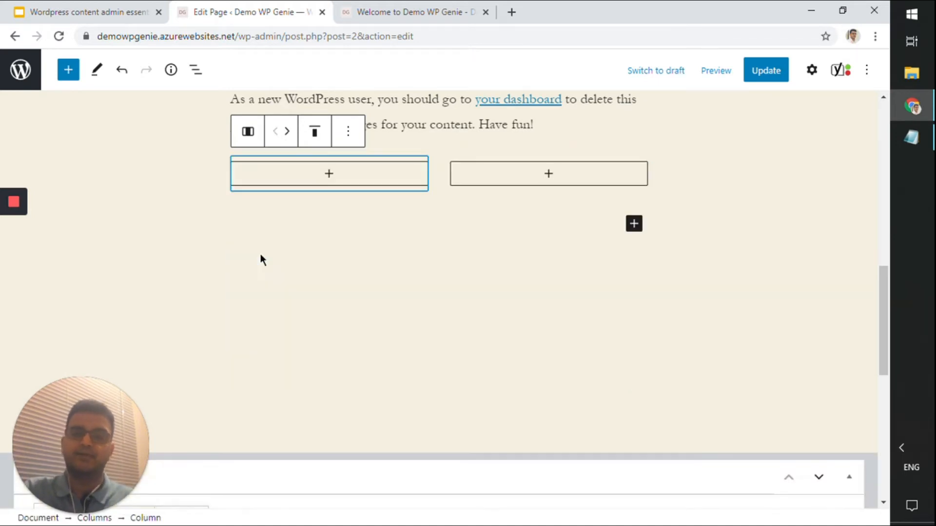
# - Add an Image block to the first column and fill it with the night city skyline picture from the Media Library
pyautogui.click(342, 181)
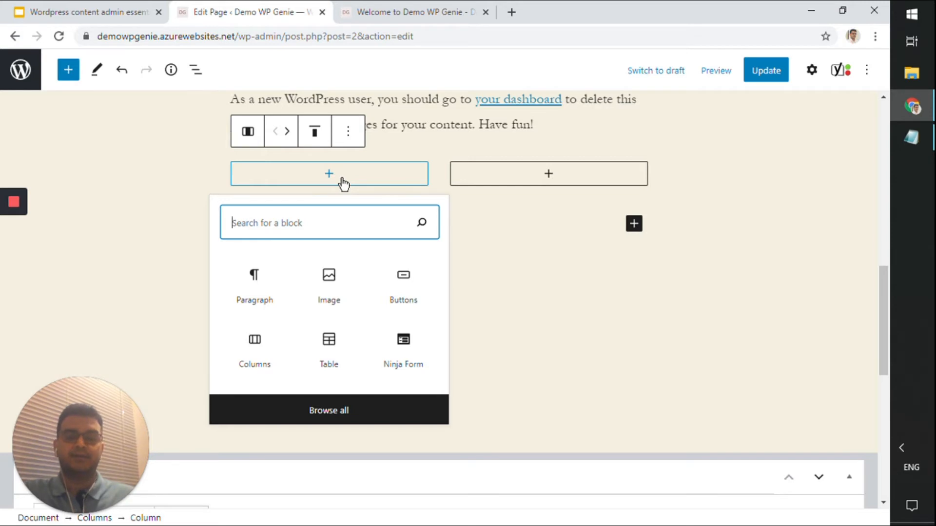
pyautogui.write('image')
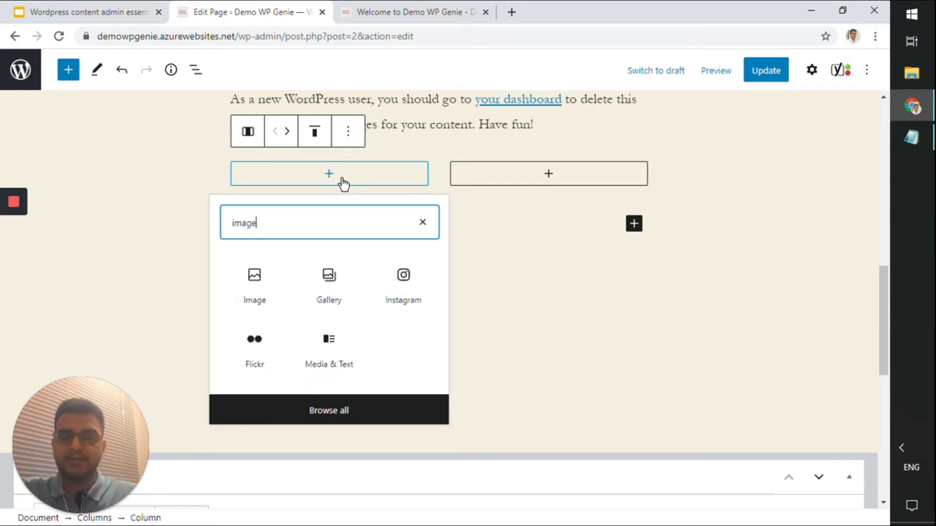
pyautogui.click(259, 296)
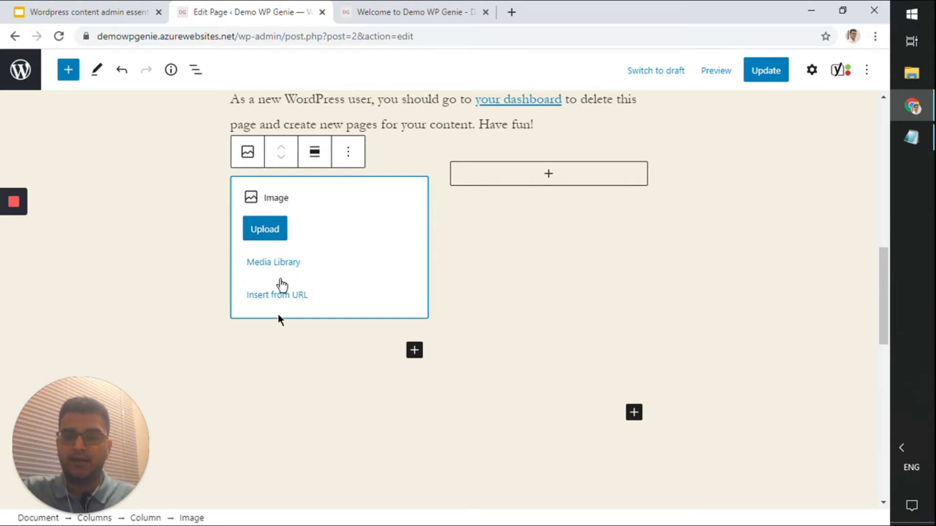
pyautogui.click(279, 262)
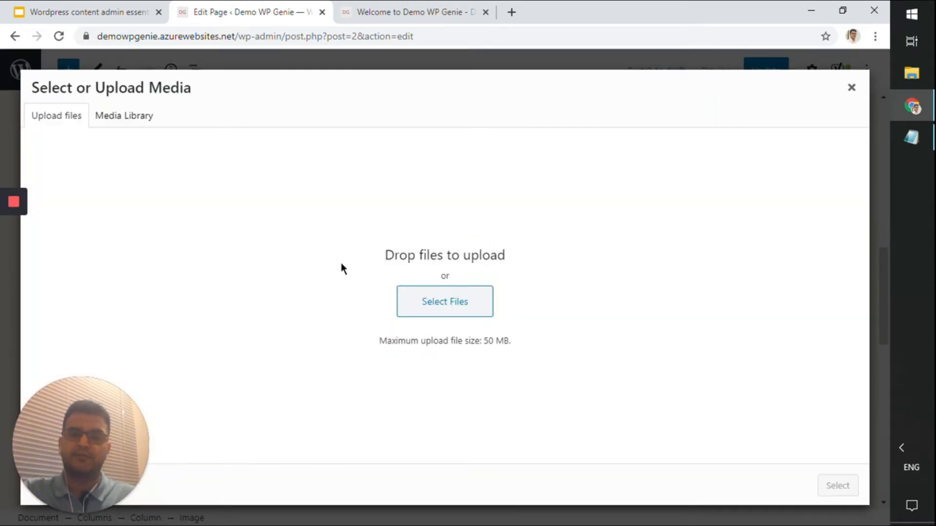
pyautogui.click(138, 122)
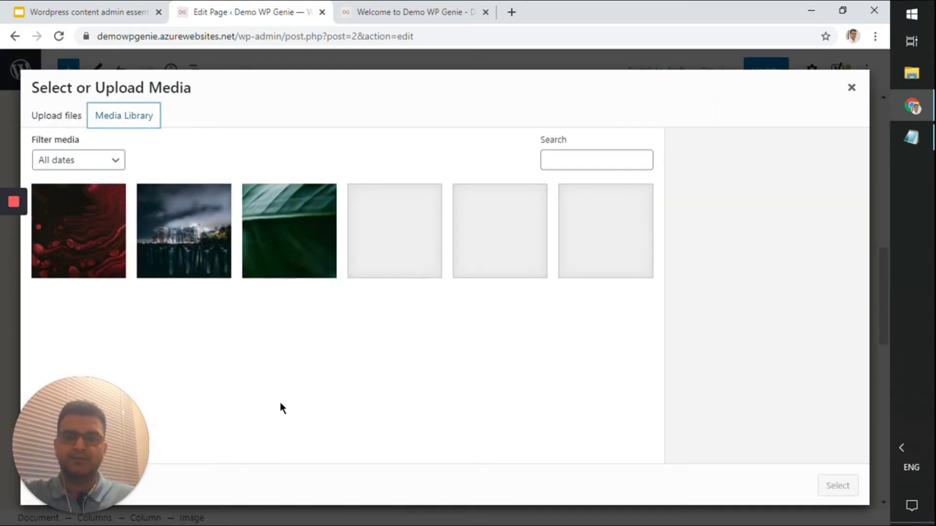
pyautogui.click(173, 261)
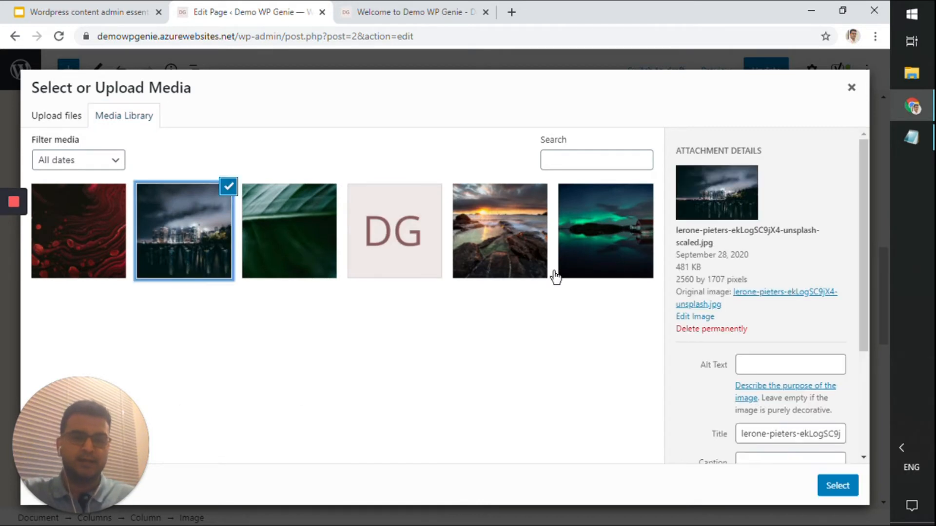
pyautogui.click(834, 487)
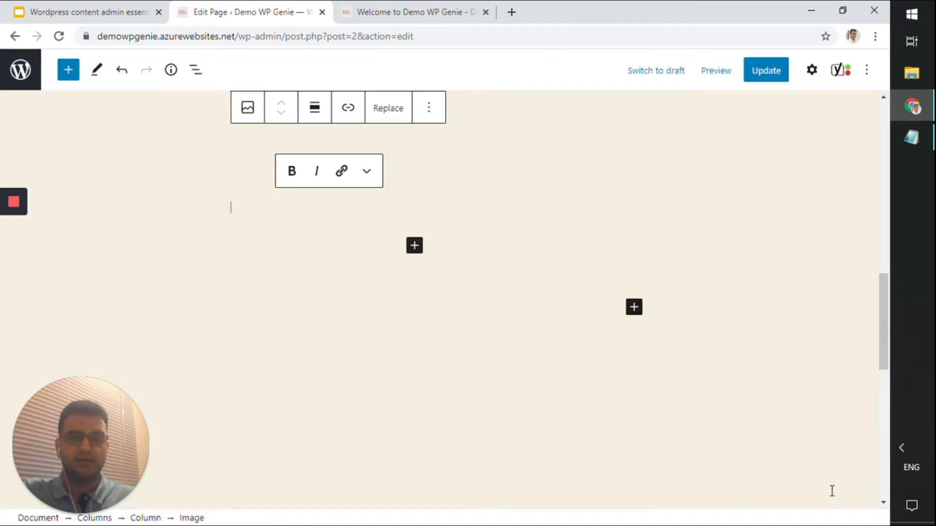
pyautogui.scroll(4, 781, 429)
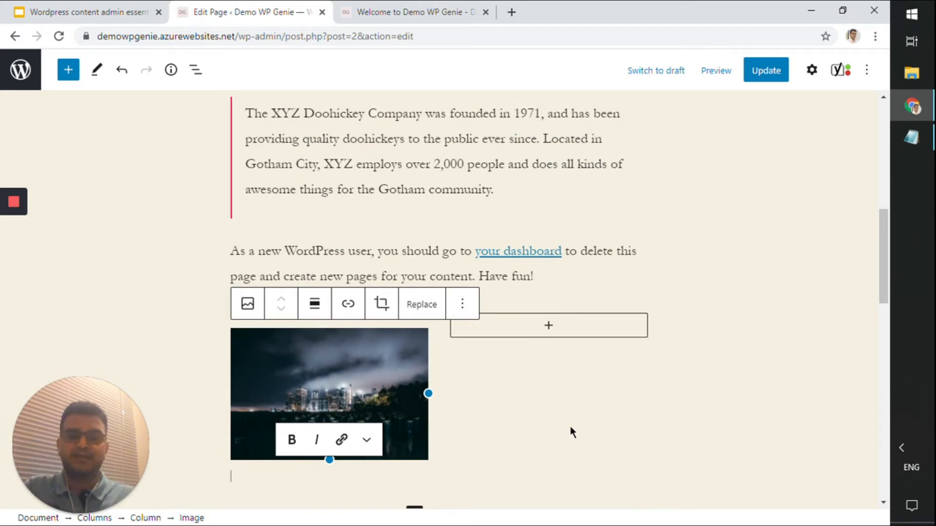
# - Add a Paragraph block to the second column with the text "Some sample text."
pyautogui.click(559, 326)
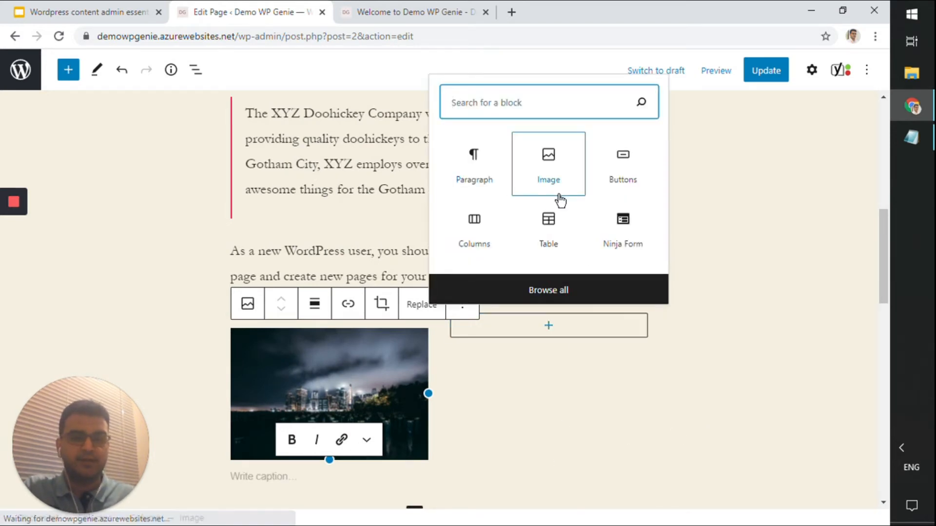
pyautogui.click(477, 175)
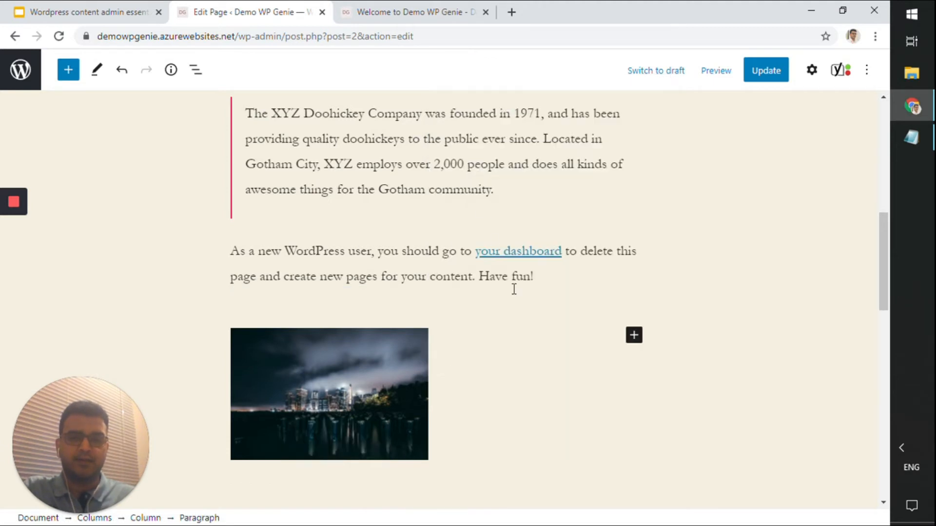
pyautogui.scroll(3, 514, 288)
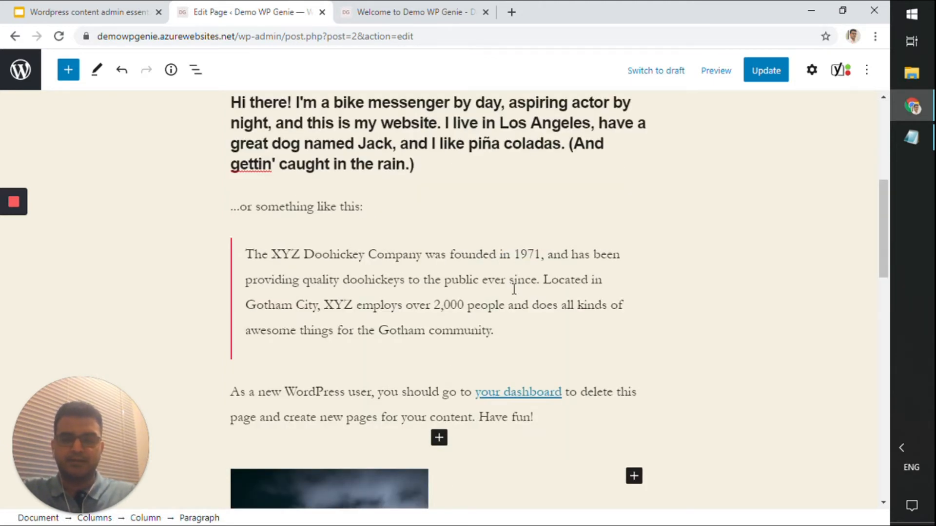
pyautogui.write('Some sample text')
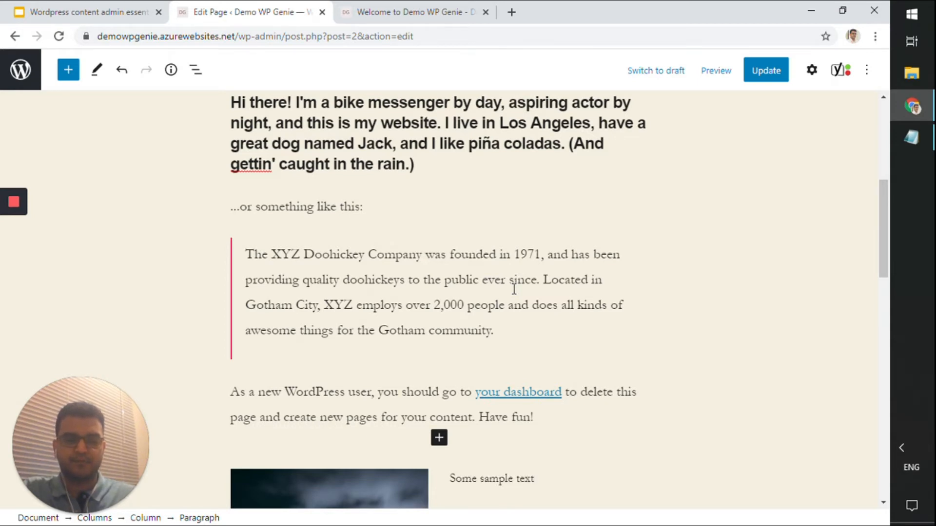
pyautogui.write('.')
pyautogui.click(479, 200)
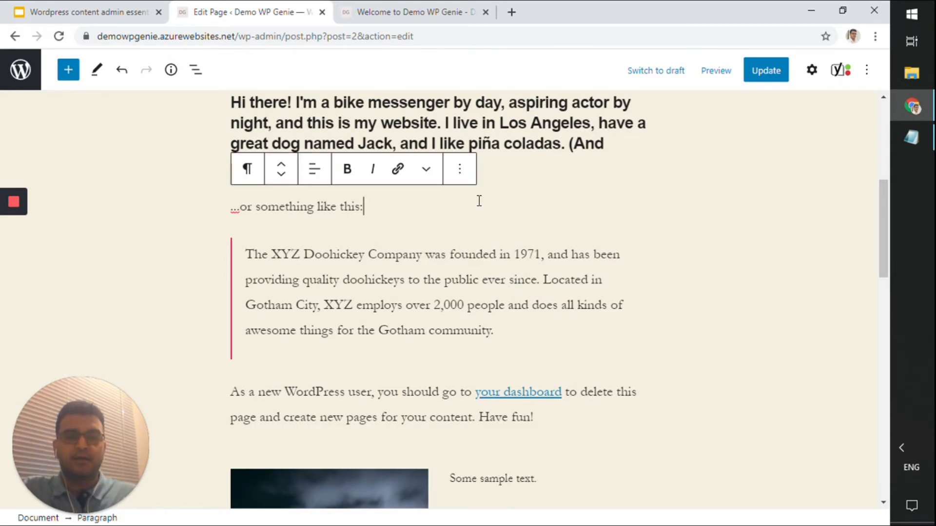
# - Turn on the editor's Top toolbar view option
pyautogui.scroll(-7, 479, 201)
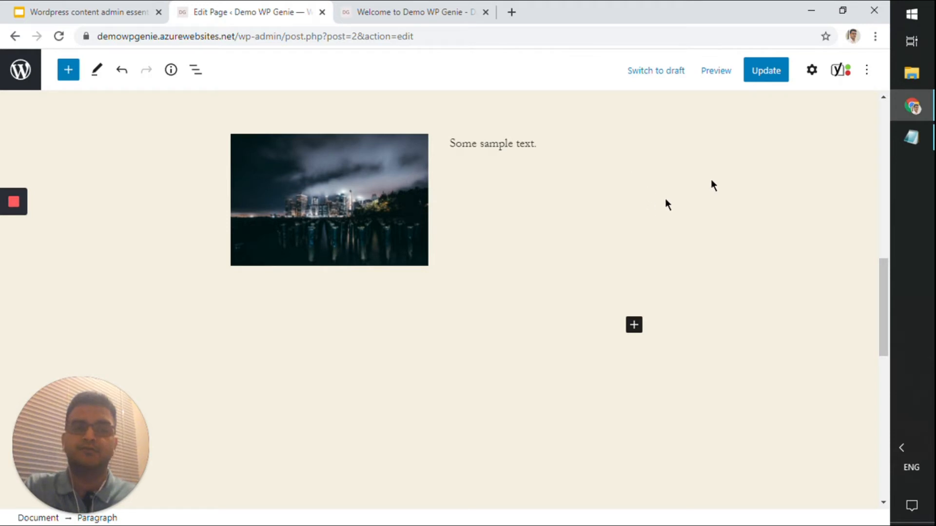
pyautogui.click(867, 70)
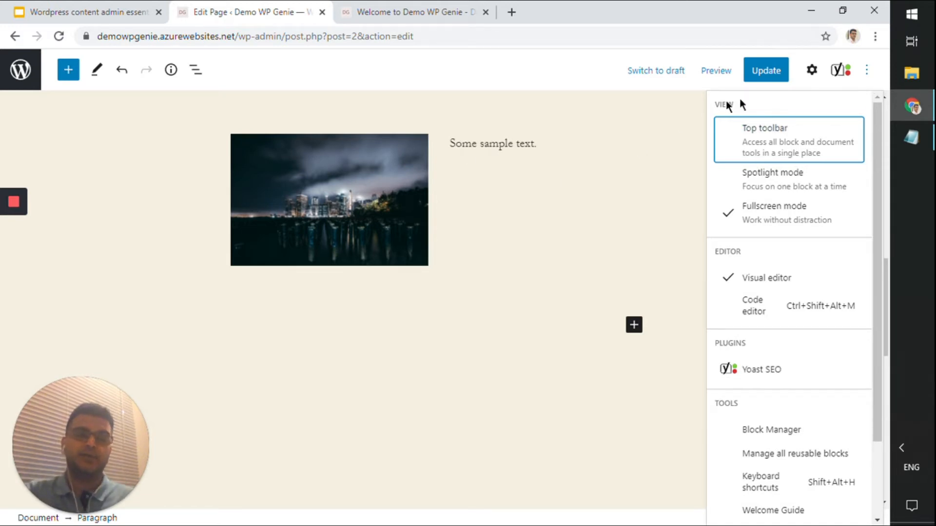
pyautogui.click(769, 152)
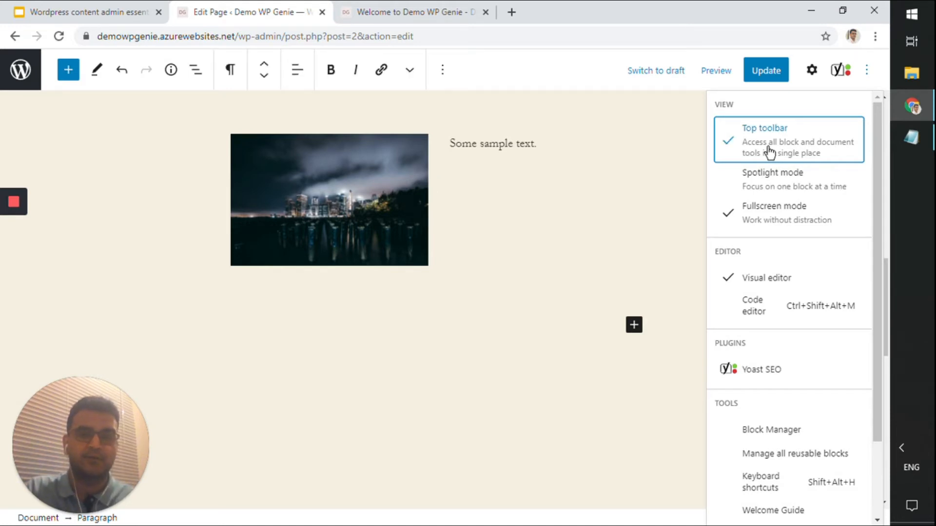
pyautogui.click(457, 250)
# - Select the skyline image in the first column and view its block tools in the top toolbar
pyautogui.scroll(5, 457, 251)
pyautogui.click(318, 434)
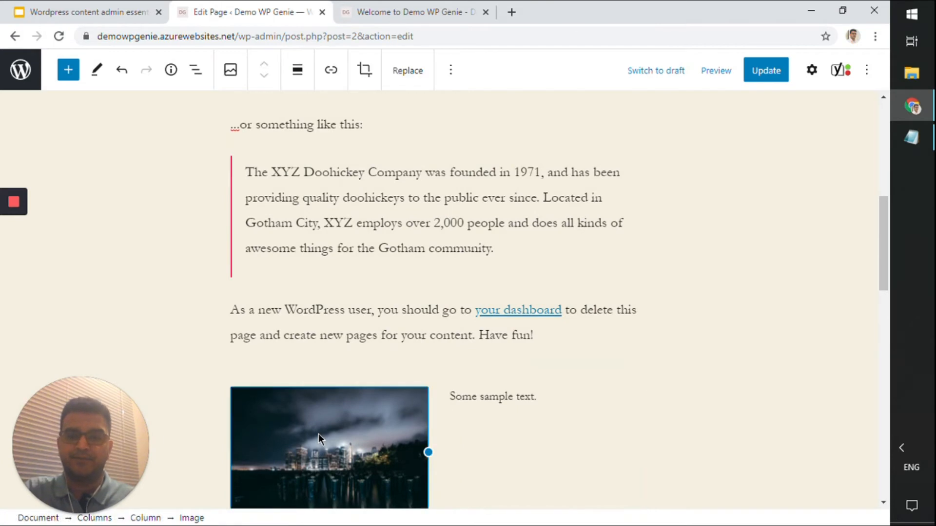
pyautogui.scroll(-3, 318, 434)
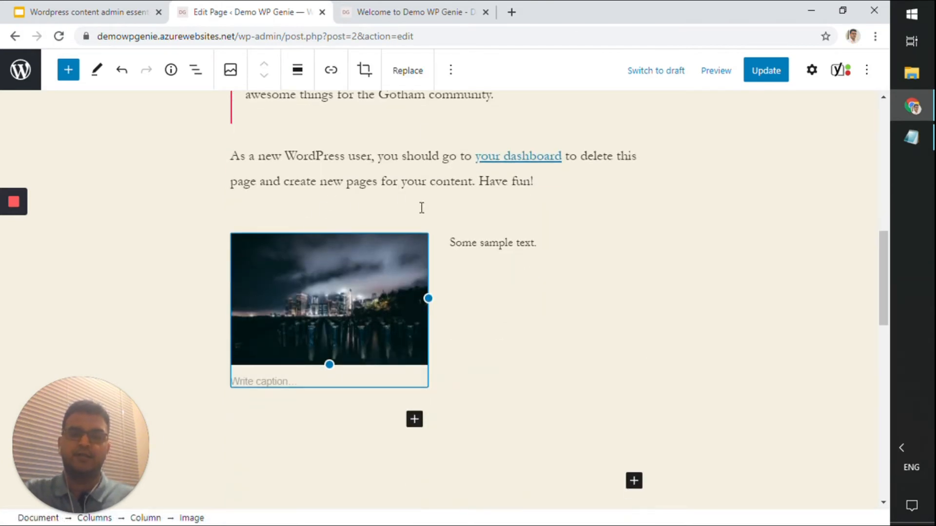
pyautogui.moveTo(437, 211)
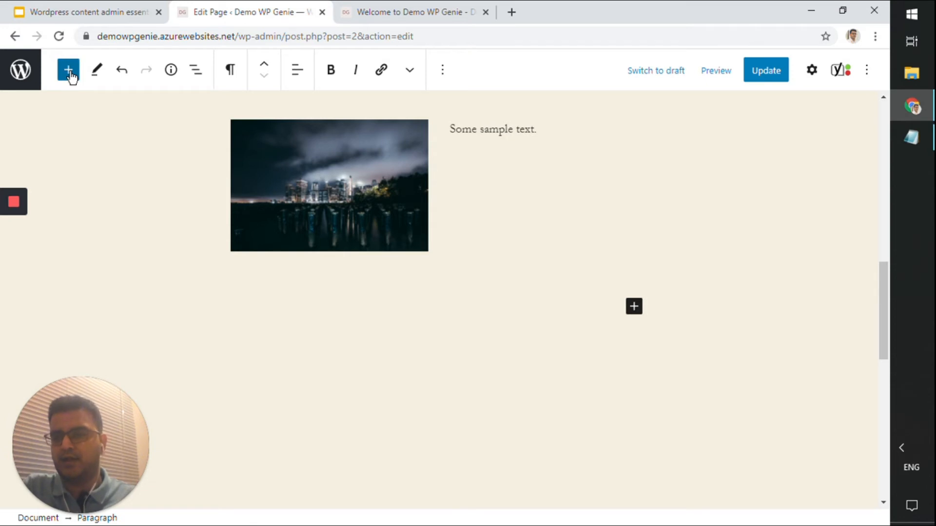
# - Insert a Ninja Form block in the empty paragraph below the skyline image columns
pyautogui.click(325, 251)
pyautogui.click(327, 287)
pyautogui.click(271, 295)
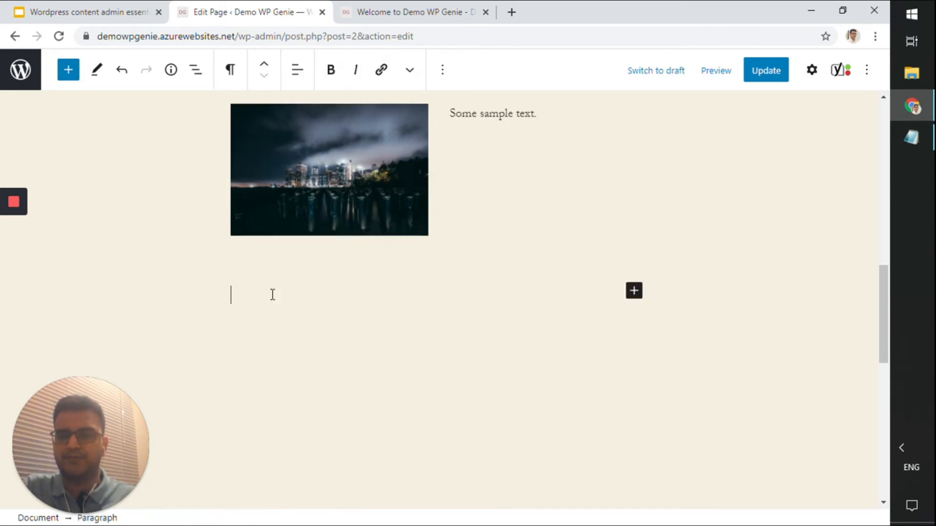
pyautogui.click(74, 79)
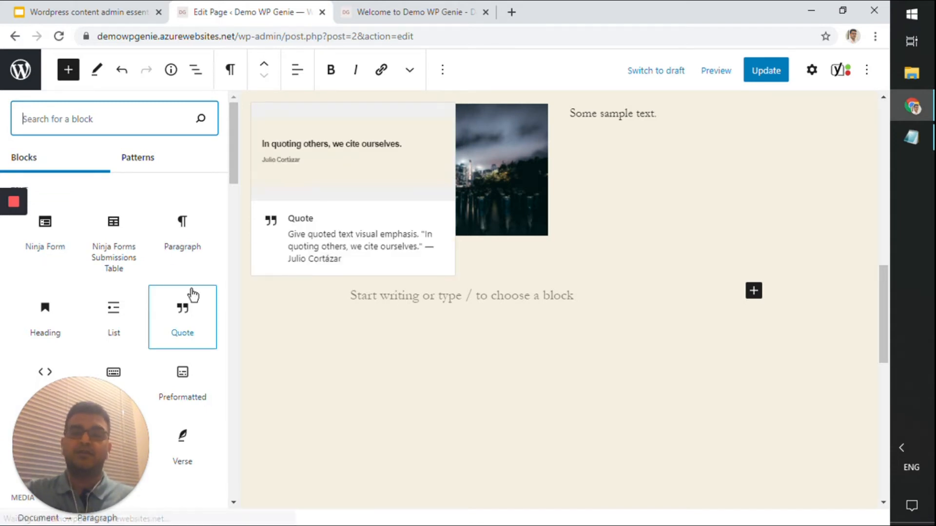
pyautogui.scroll(-6, 193, 295)
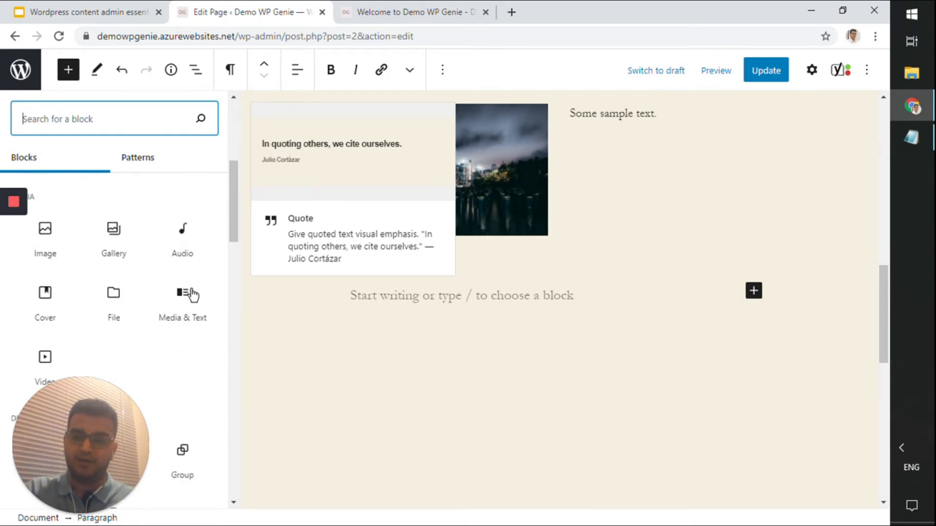
pyautogui.scroll(6, 191, 295)
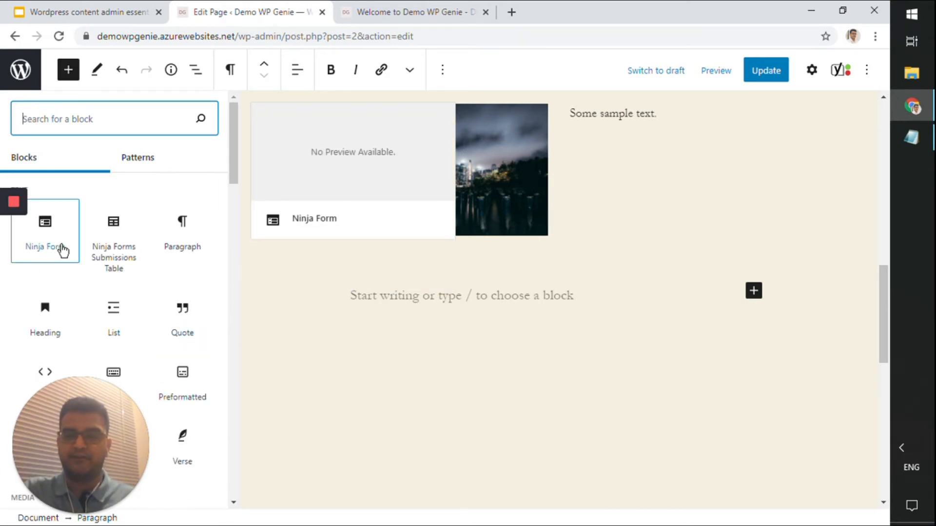
pyautogui.click(45, 232)
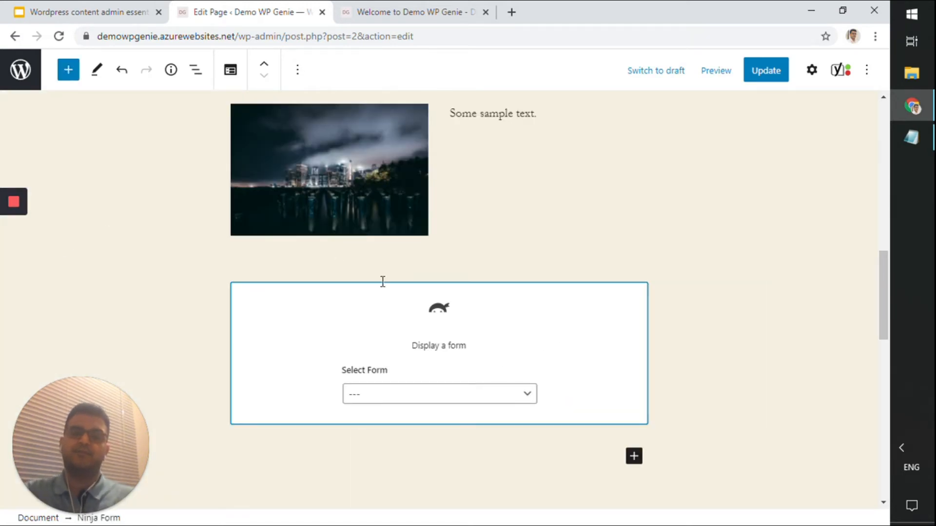
# - Set the Ninja Form block to display the Contact form and check its fields down to the submit button
pyautogui.scroll(-4, 383, 280)
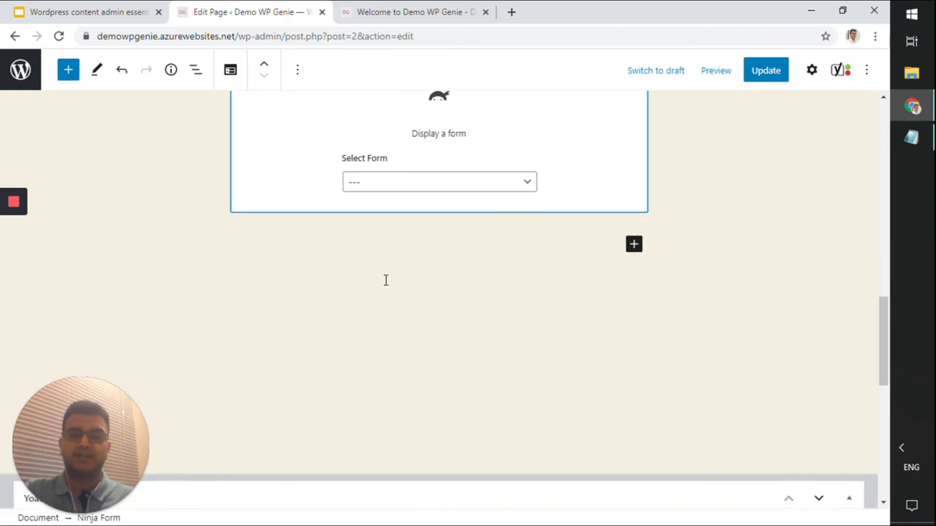
pyautogui.click(510, 185)
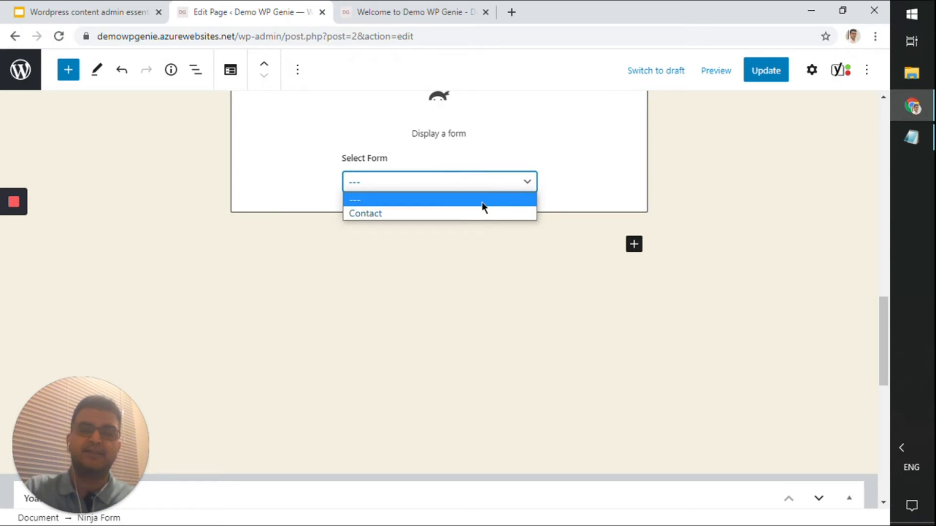
pyautogui.click(470, 215)
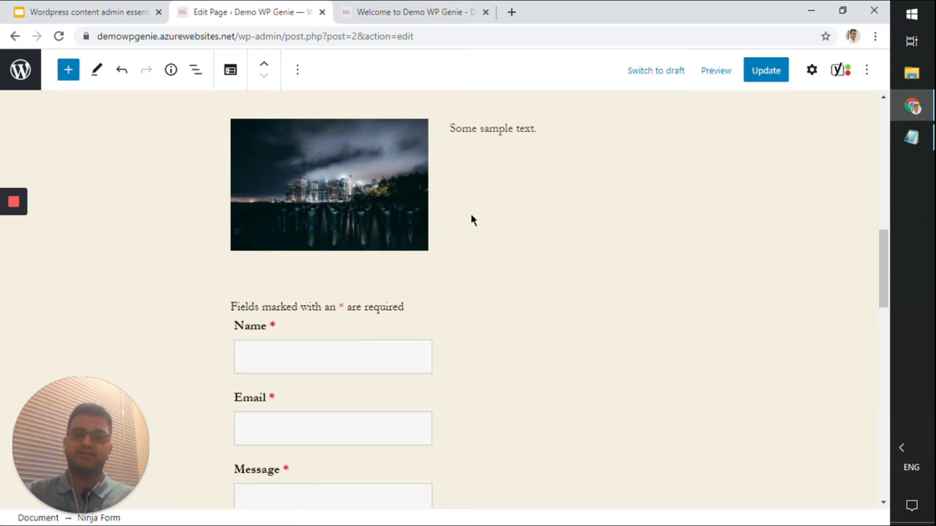
pyautogui.scroll(-6, 471, 216)
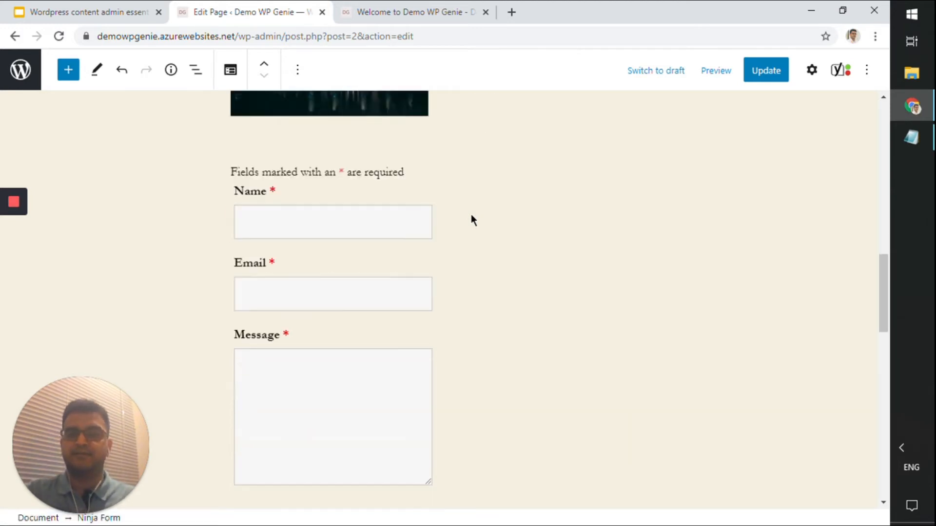
pyautogui.scroll(3, 471, 216)
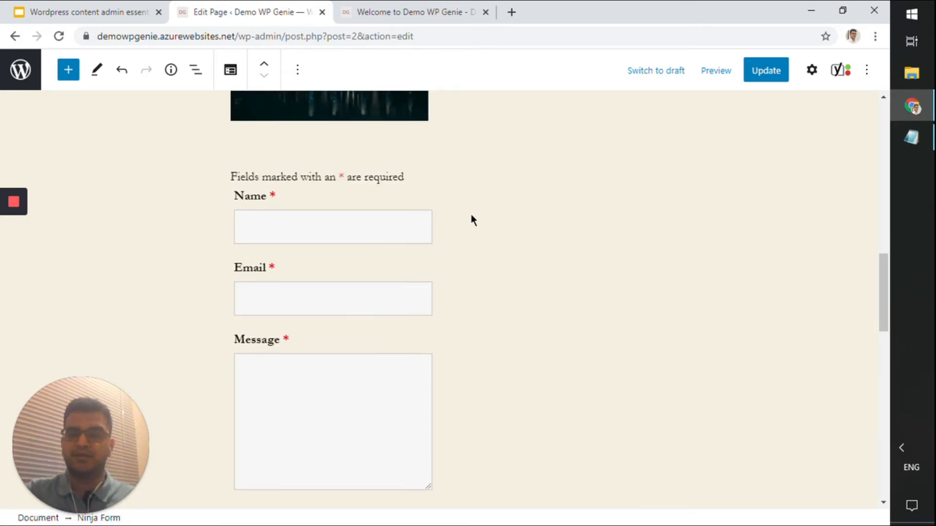
pyautogui.scroll(-2, 464, 311)
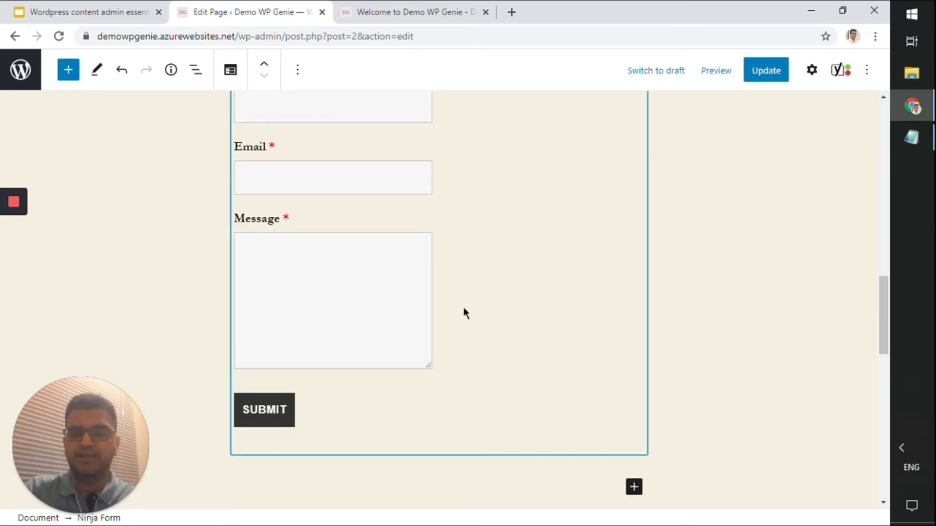
pyautogui.scroll(-2, 464, 312)
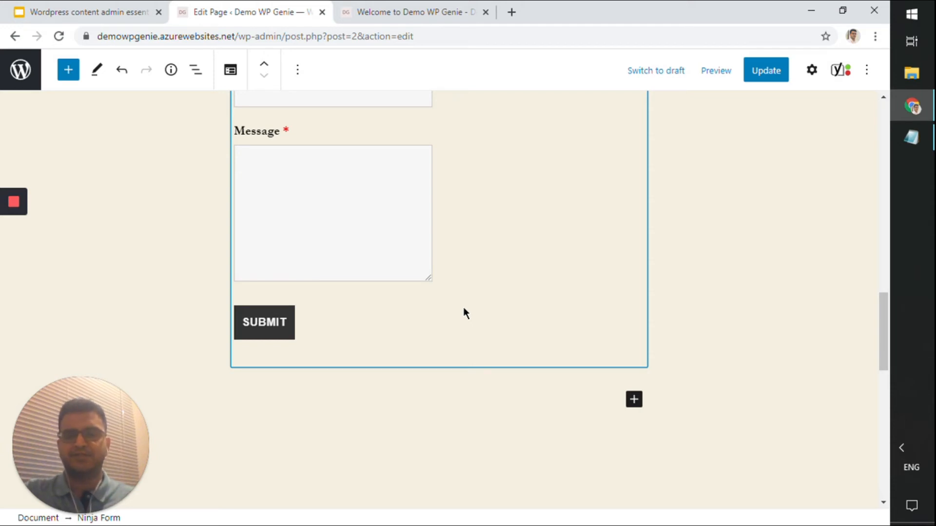
pyautogui.scroll(-1, 464, 312)
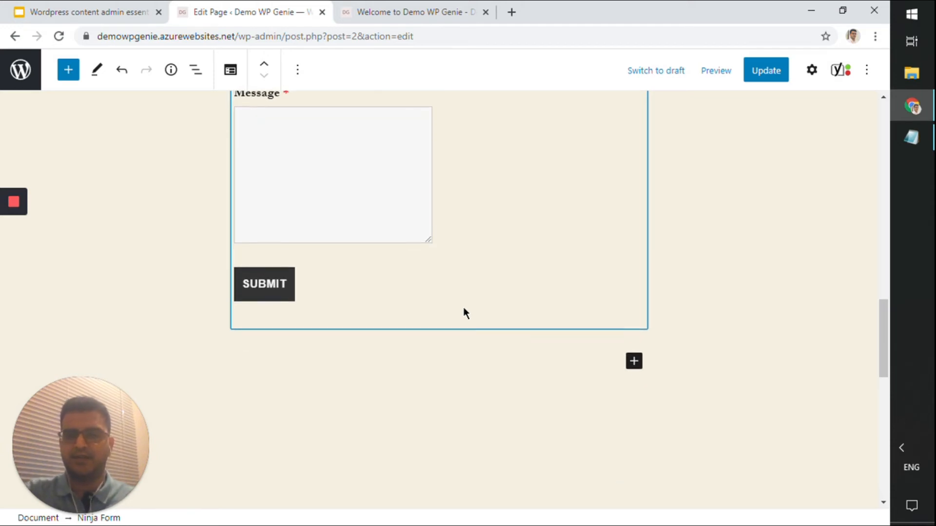
# - Search the available blocks for "short" and add a Shortcode block below the contact form
pyautogui.click(408, 355)
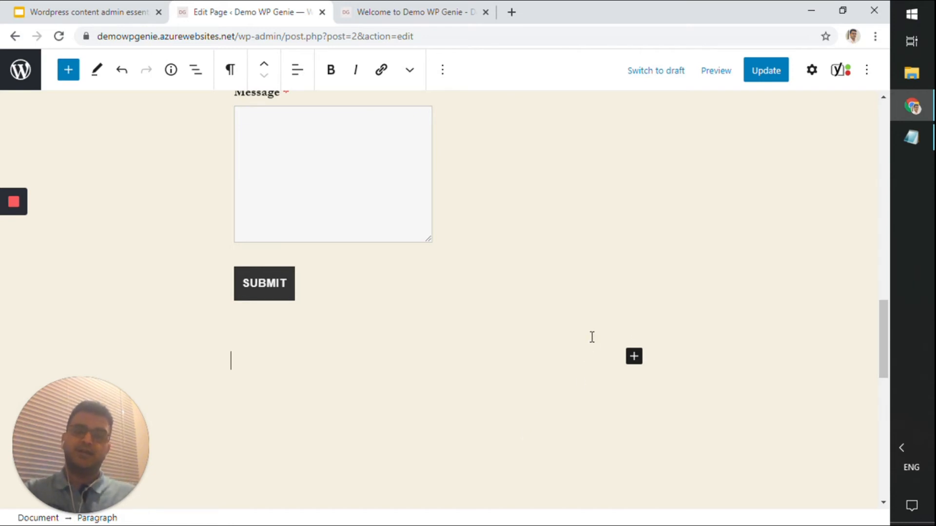
pyautogui.click(635, 359)
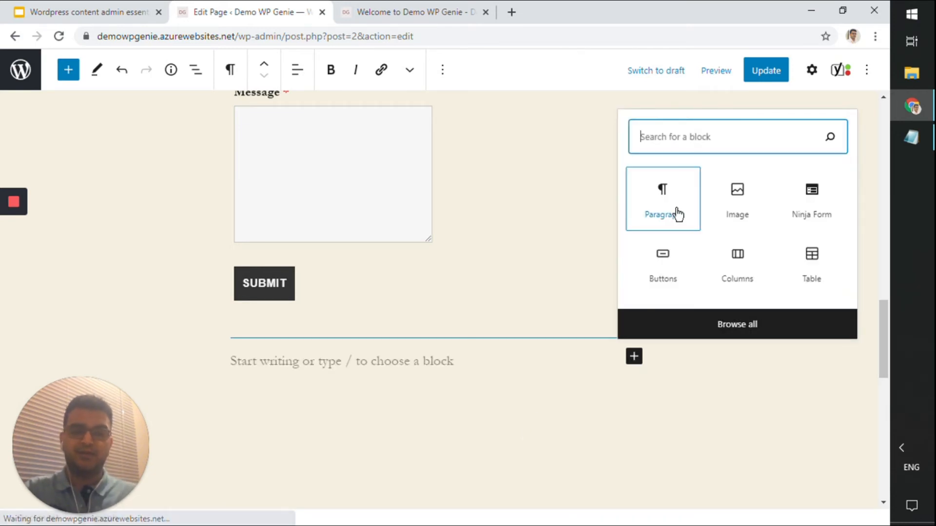
pyautogui.write('short')
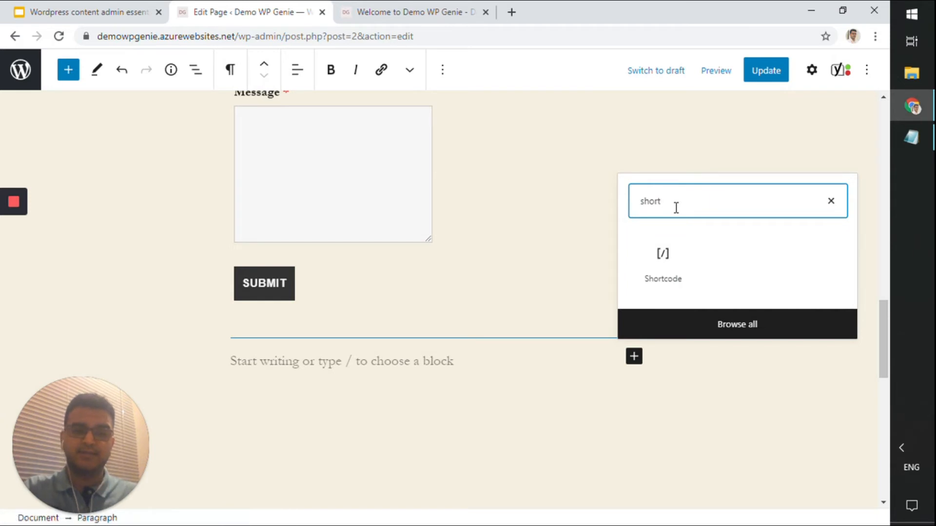
pyautogui.click(661, 264)
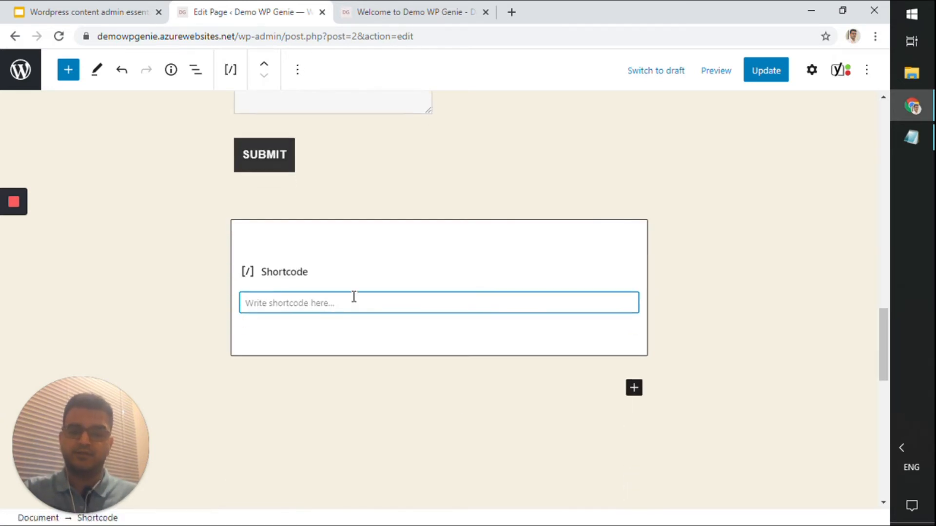
# - Enter "[random code]" as the content of the Shortcode block
pyautogui.write('[]')
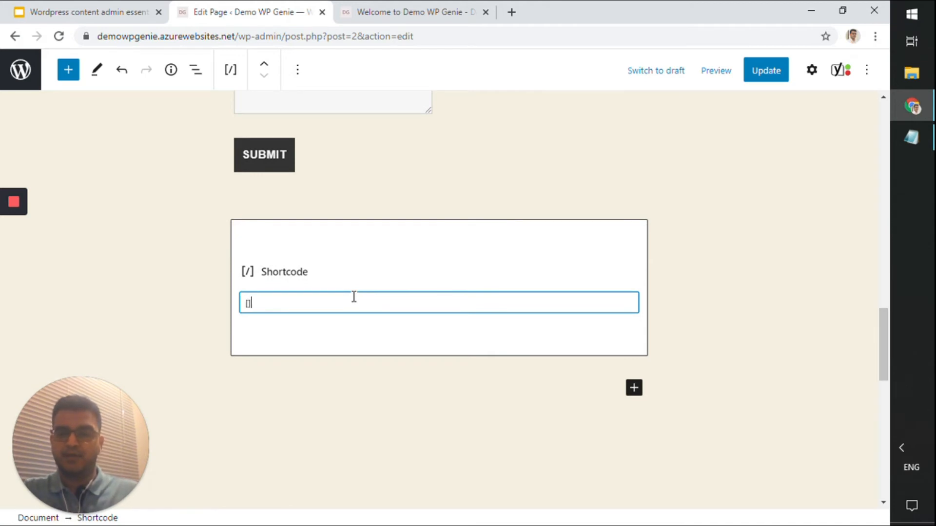
pyautogui.press('Left')
pyautogui.write('random cod')
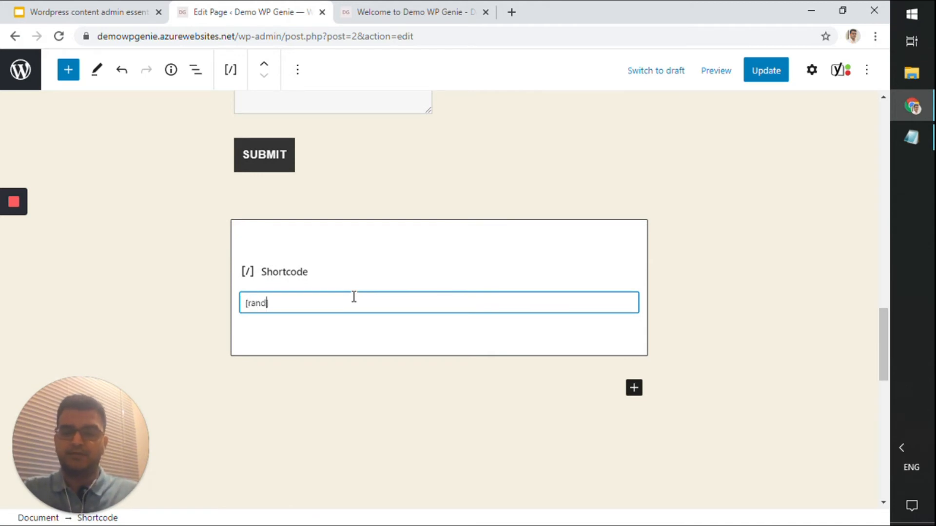
pyautogui.hotkey('ctrl', 'shift', 'Left')
pyautogui.hotkey('ctrl', 'shift', 'Left')
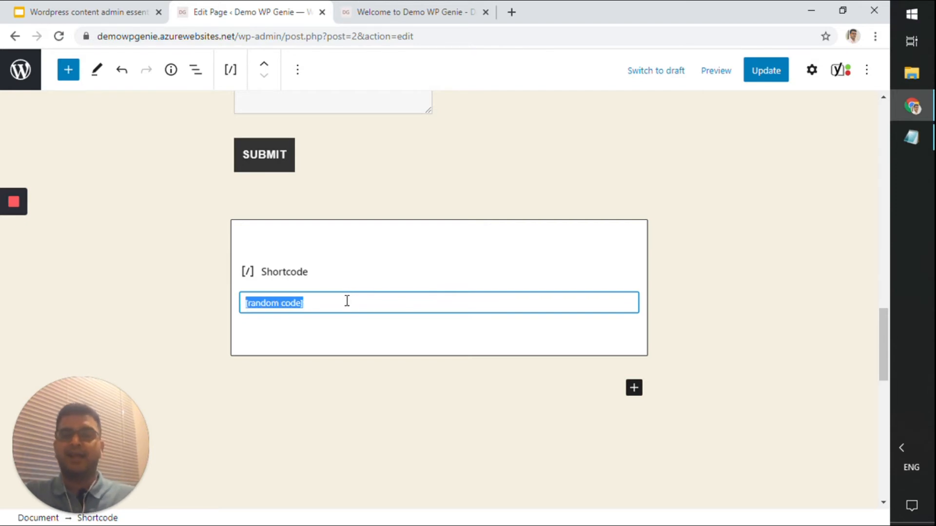
pyautogui.click(432, 165)
pyautogui.click(367, 285)
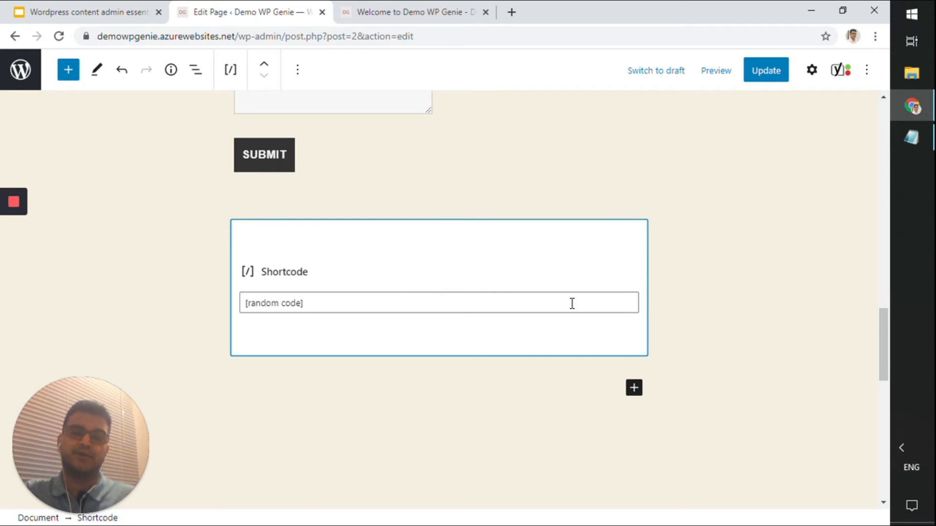
# - Review the Shortcode and contact form blocks on the page and look at the block library
pyautogui.scroll(3, 572, 304)
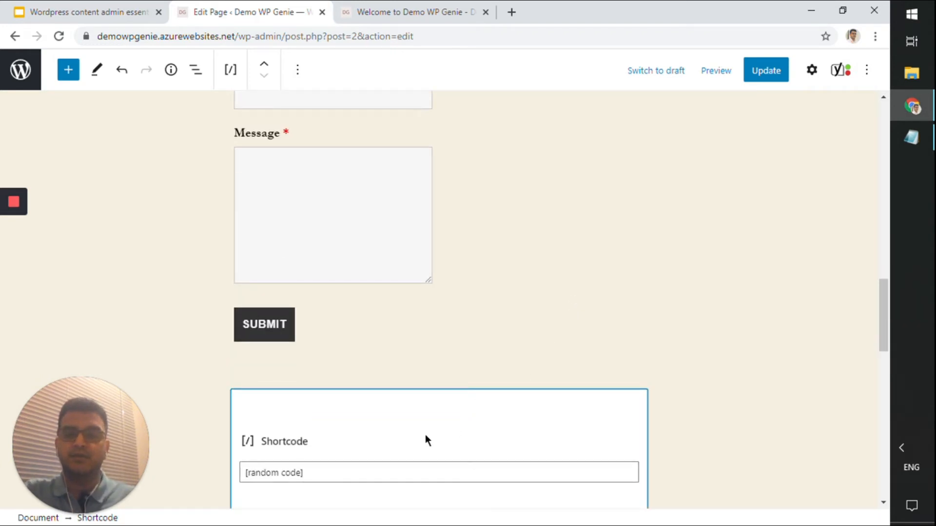
pyautogui.scroll(3, 341, 317)
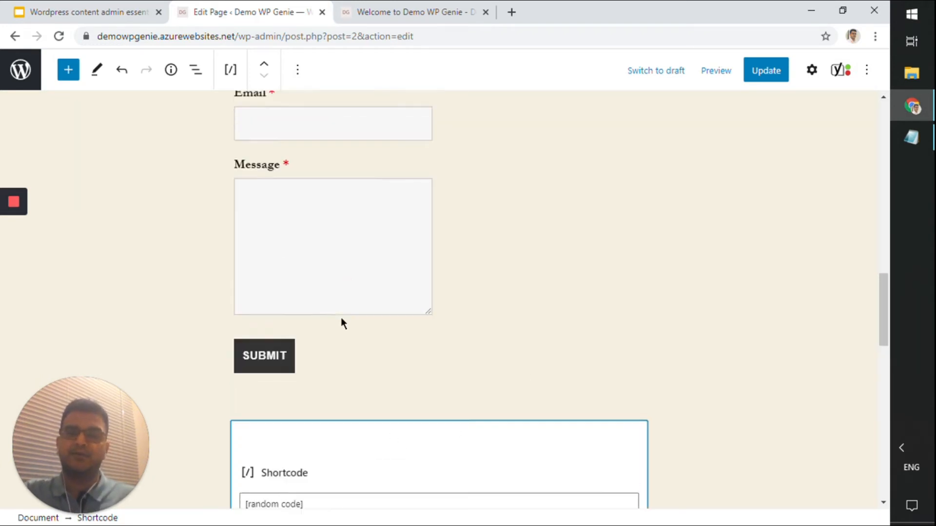
pyautogui.scroll(-4, 343, 322)
pyautogui.click(301, 412)
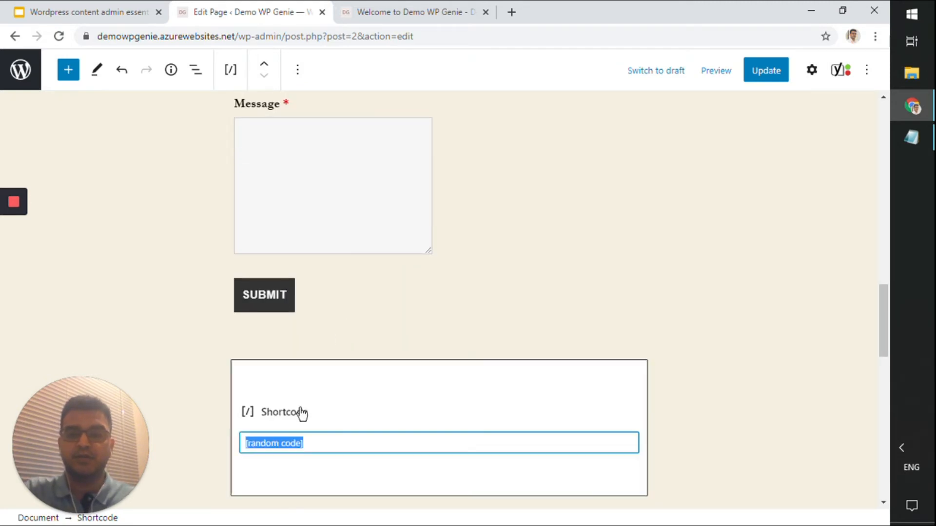
pyautogui.scroll(5, 301, 414)
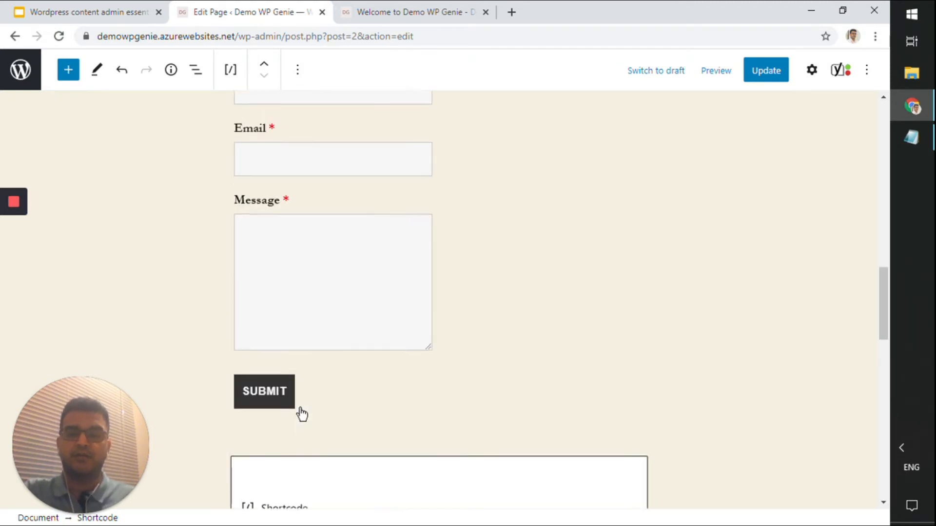
pyautogui.click(366, 339)
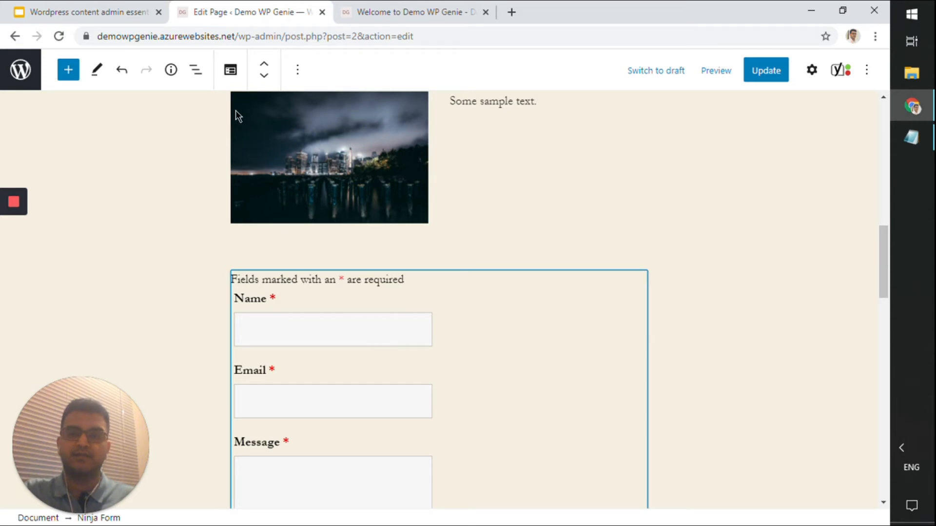
pyautogui.click(68, 70)
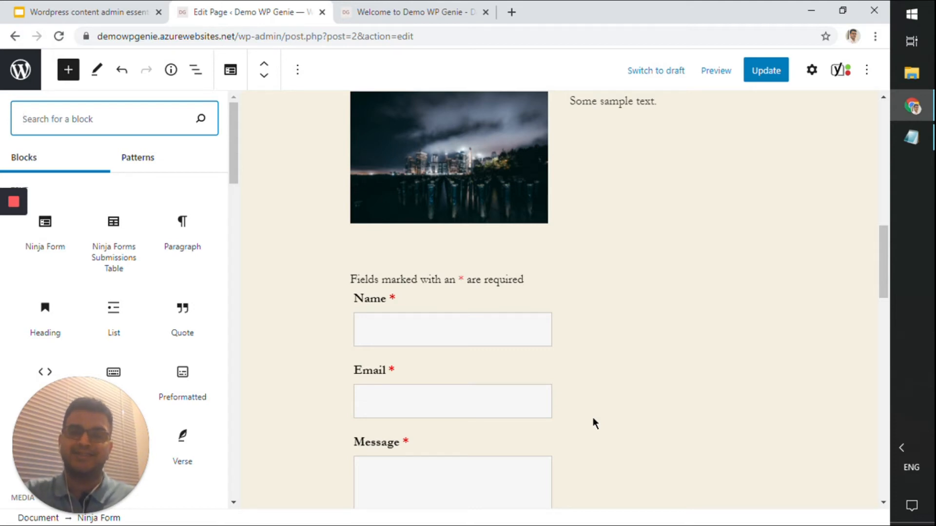
pyautogui.click(550, 314)
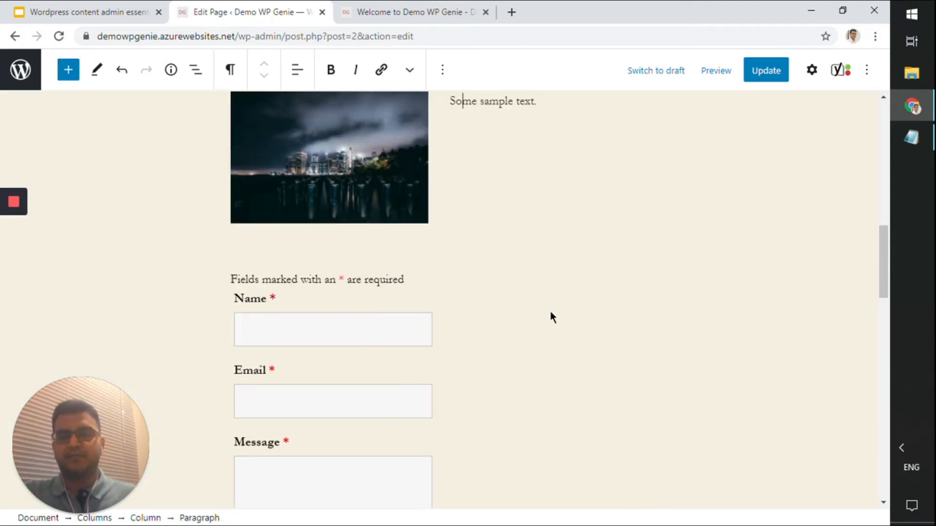
# - Update the page and reload the published Demo WP Genie front page
pyautogui.click(748, 78)
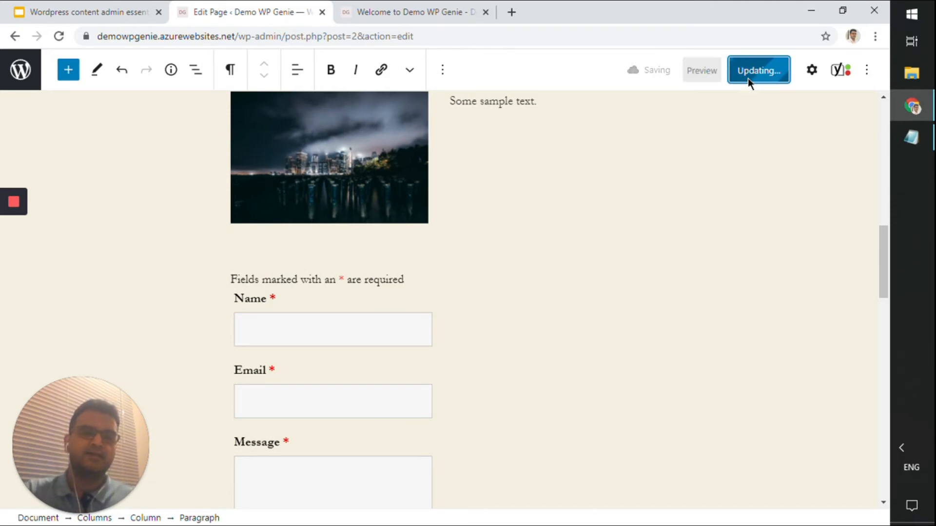
pyautogui.click(424, 6)
pyautogui.press('F5')
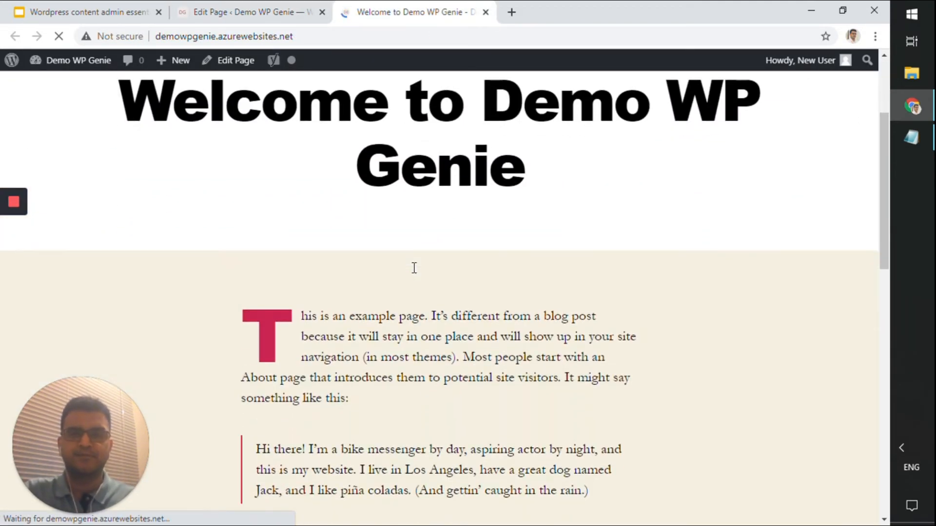
# - Examine how the image and text columns, contact form and shortcode text appear on the published front page
pyautogui.scroll(-15, 414, 267)
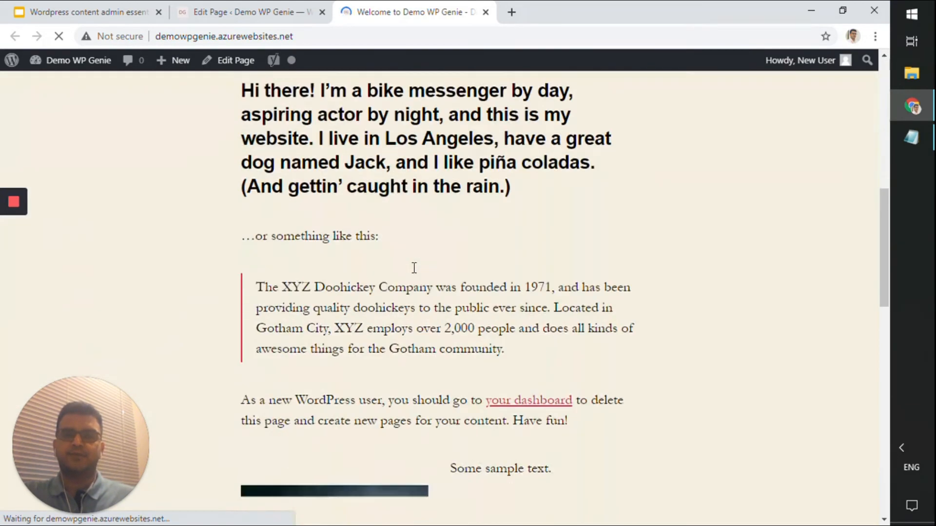
pyautogui.scroll(4, 414, 268)
pyautogui.scroll(1, 414, 268)
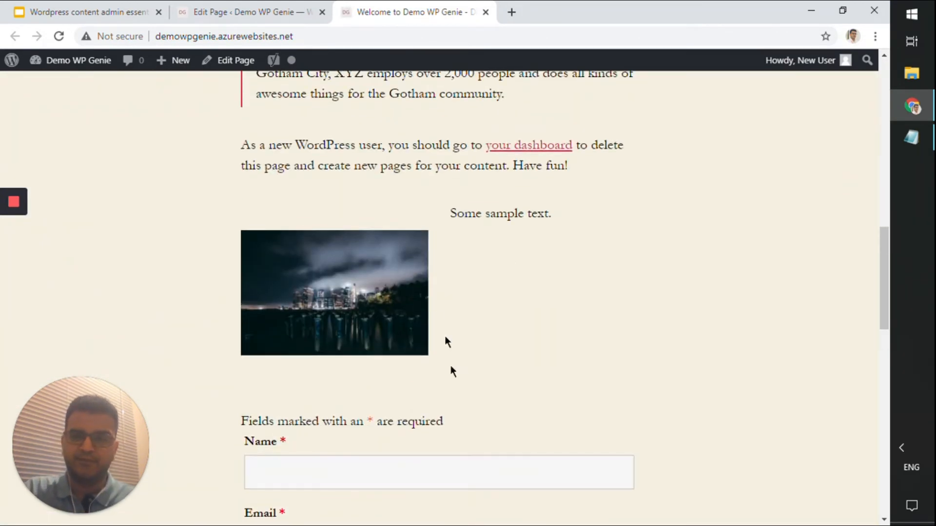
pyautogui.scroll(-20, 354, 377)
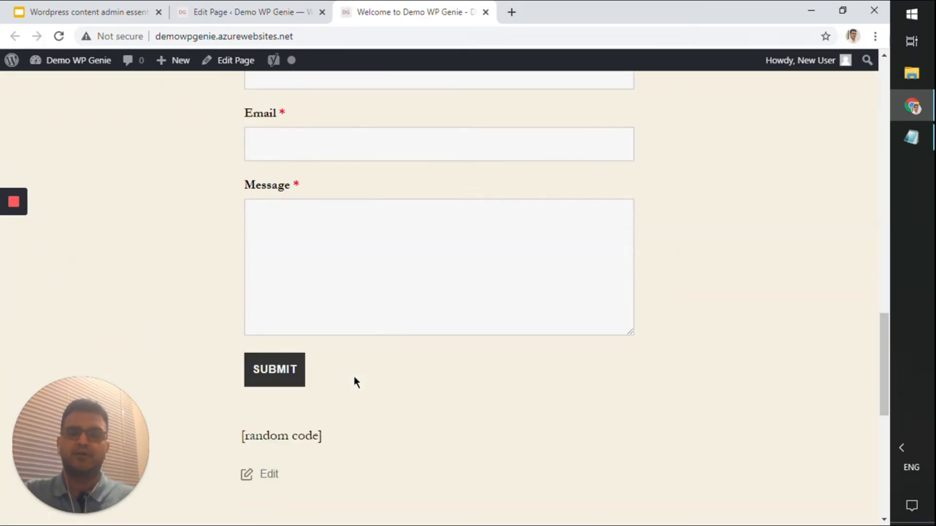
pyautogui.scroll(6, 353, 375)
pyautogui.scroll(1, 353, 376)
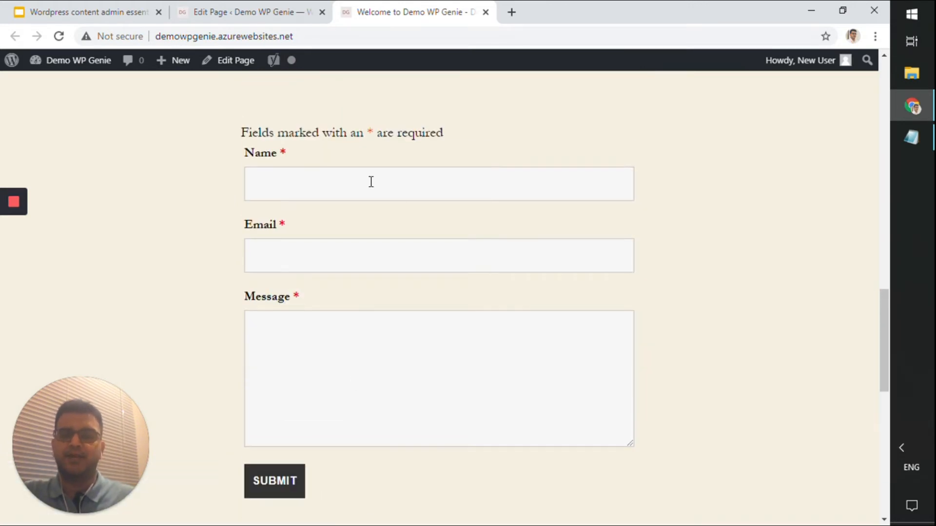
pyautogui.scroll(-2, 302, 249)
pyautogui.scroll(-2, 302, 250)
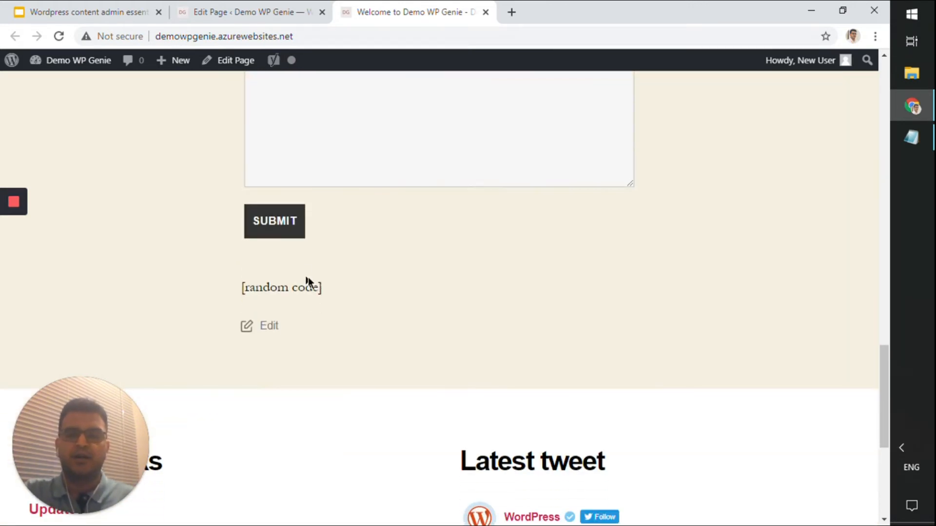
# - Review the "[random code]" text on the published front page and return to the page editor
pyautogui.moveTo(330, 299); pyautogui.dragTo(239, 278)
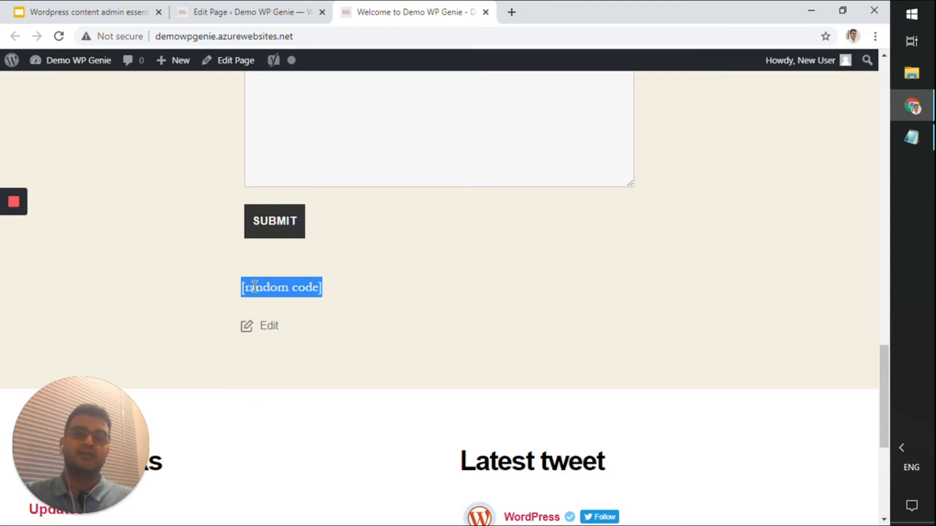
pyautogui.scroll(2, 255, 287)
pyautogui.click(400, 390)
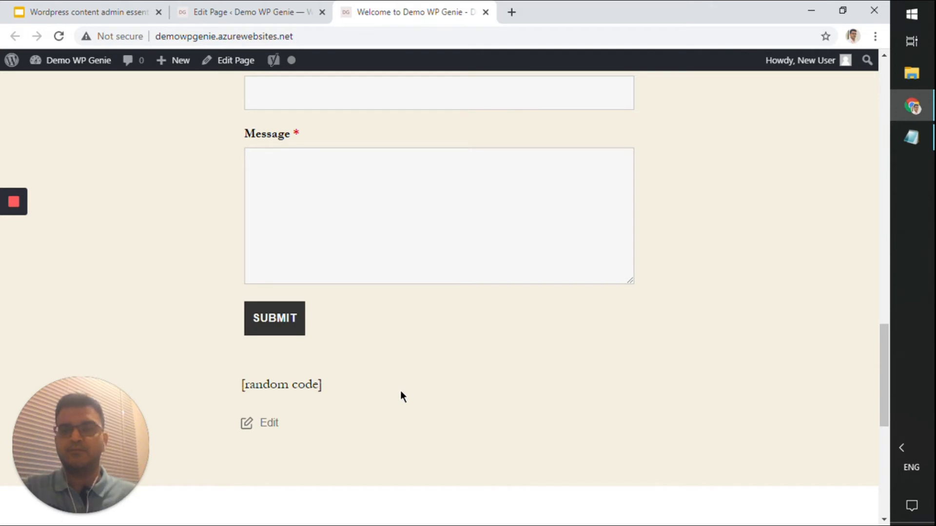
pyautogui.click(250, 10)
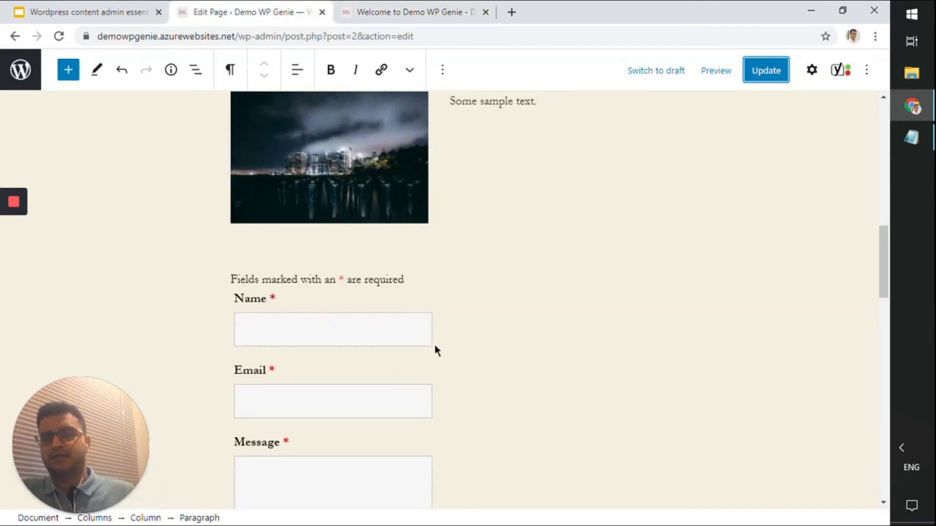
pyautogui.click(539, 330)
pyautogui.scroll(4, 539, 330)
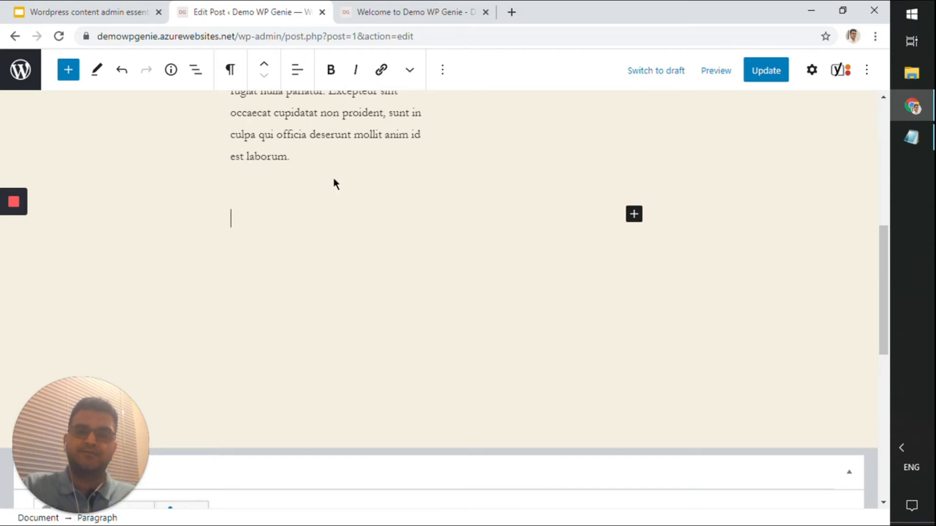
# - Embed a YouTube video below the text and image columns of the Hello world! post by pasting its link
pyautogui.scroll(8, 333, 180)
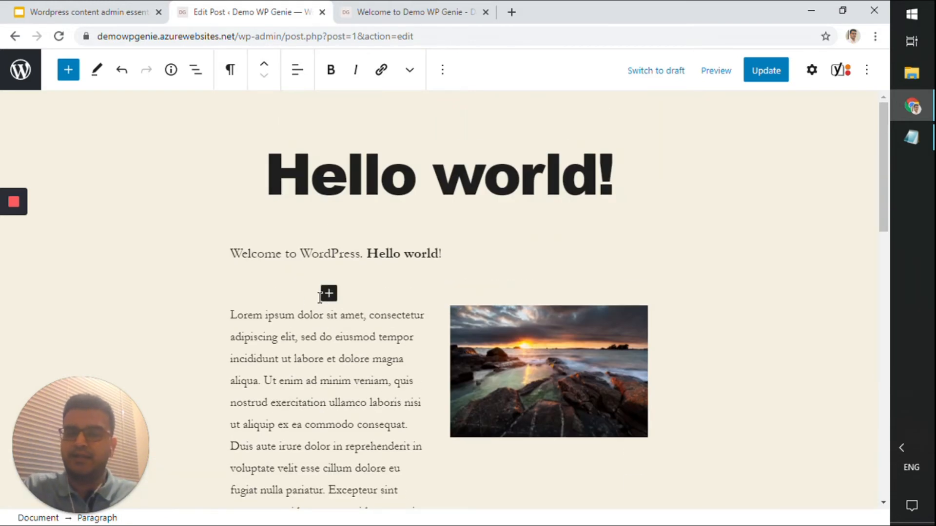
pyautogui.scroll(-8, 321, 306)
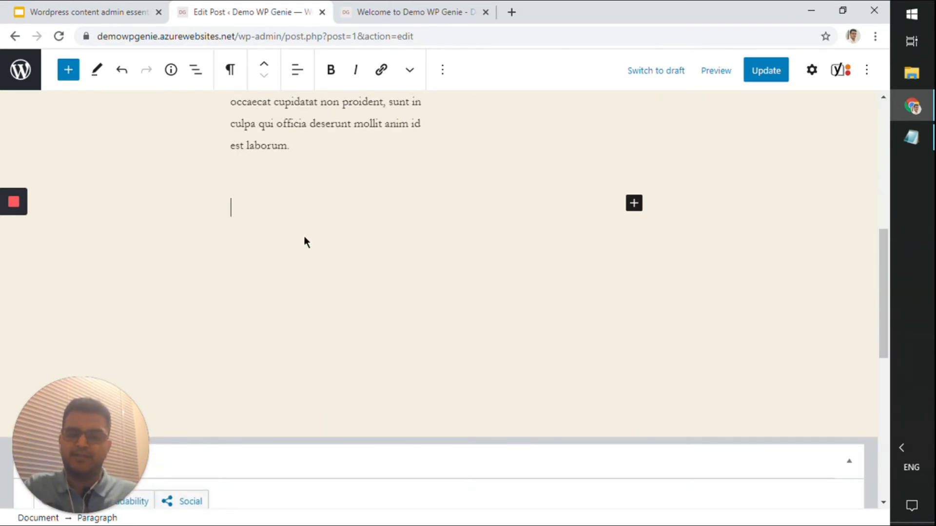
pyautogui.hotkey('ctrl', 'v')
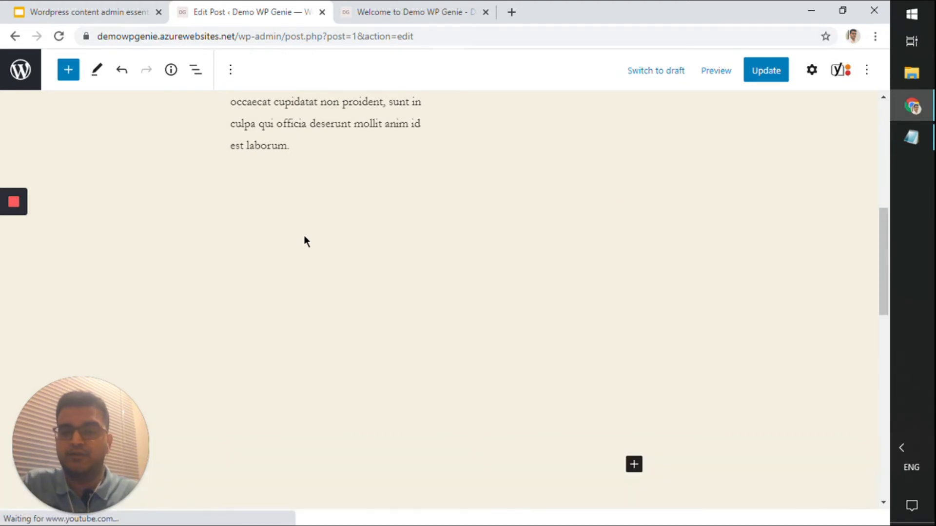
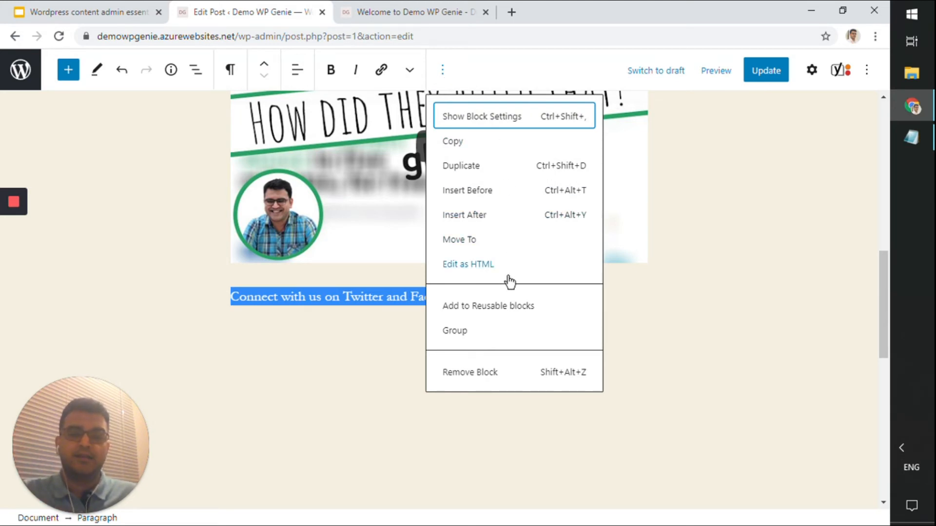
# - Save the "Connect with us on Twitter and Facebook." paragraph as a reusable block named "Connect with us" and update the post
pyautogui.click(532, 306)
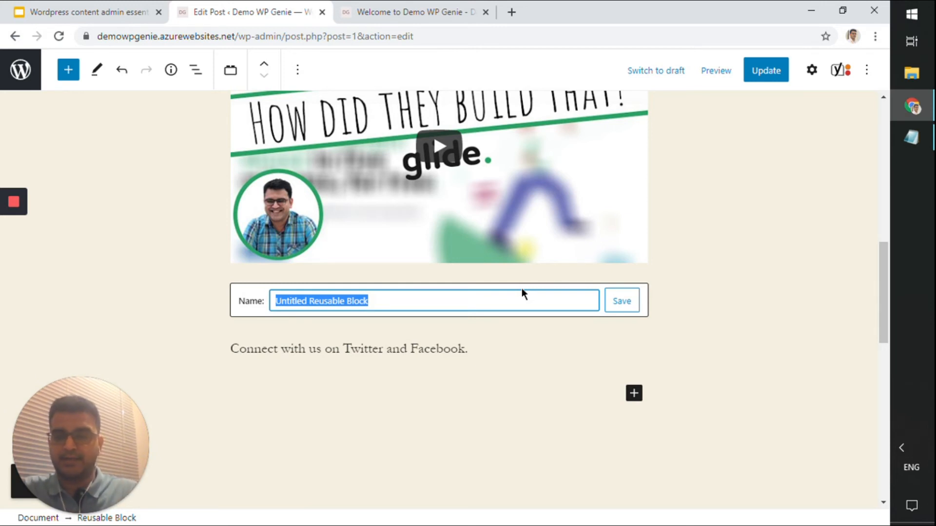
pyautogui.write('Connec')
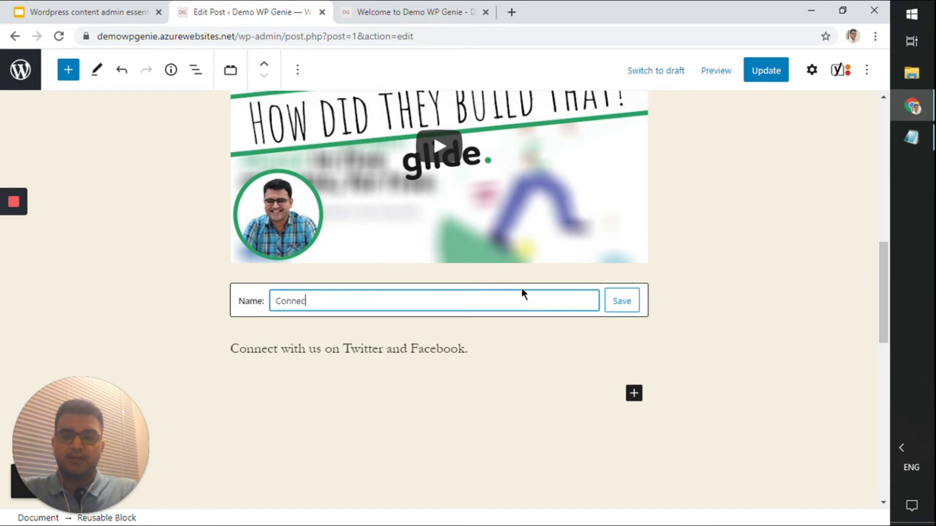
pyautogui.write('t with us')
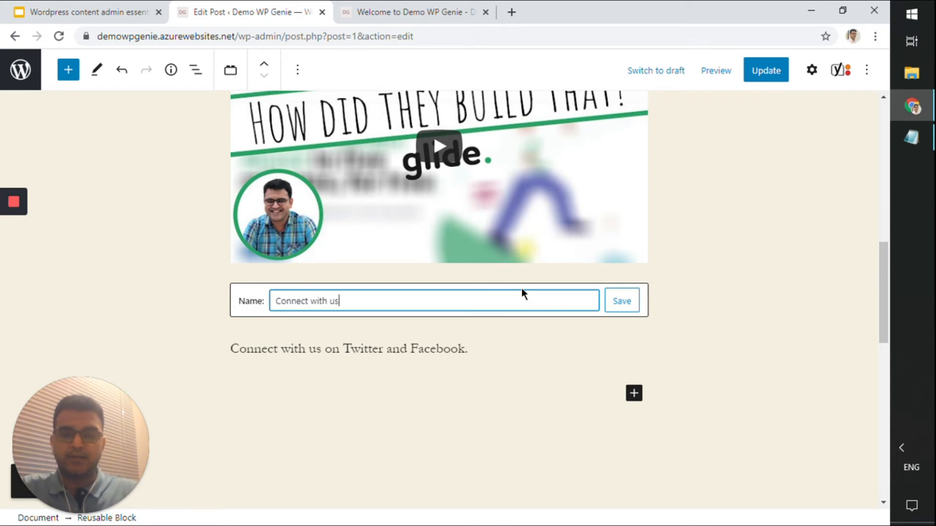
pyautogui.click(605, 301)
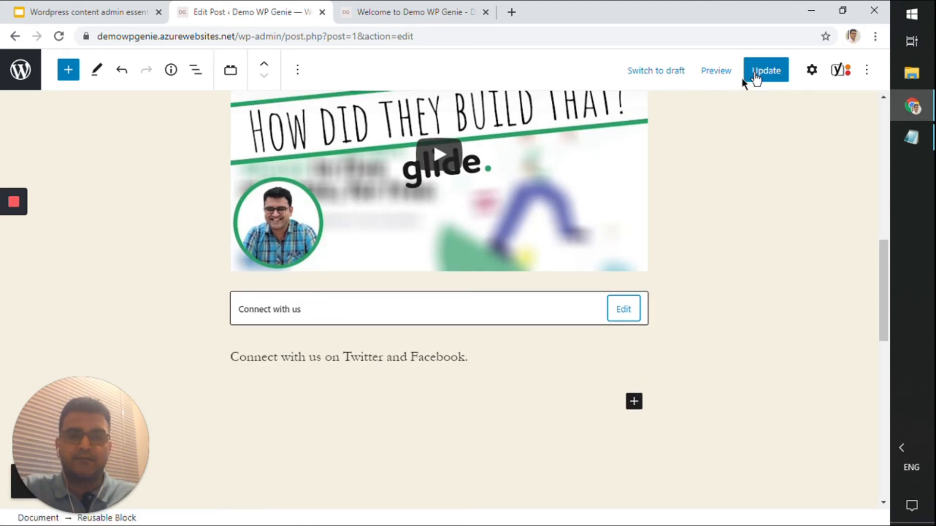
pyautogui.click(755, 75)
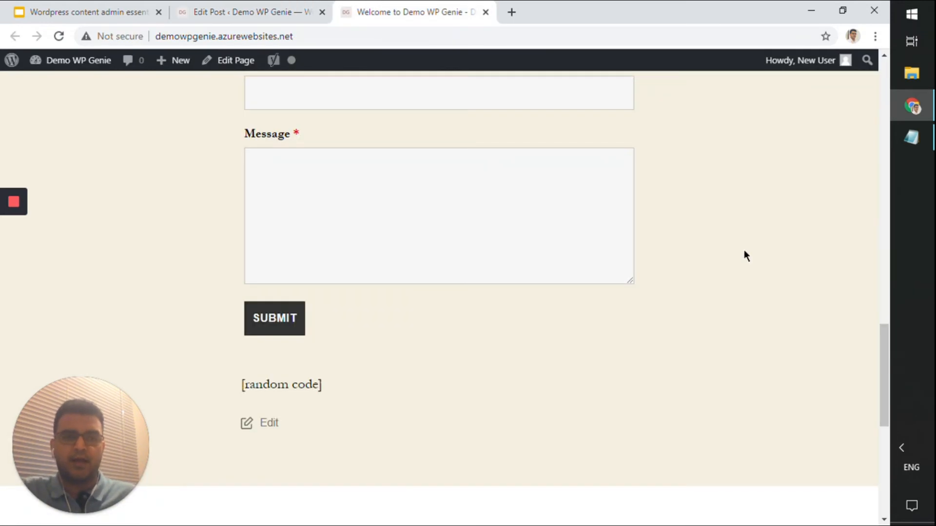
# - Open the published Hello world! post from the Blog category and examine its embedded video and "Connect with us" text
pyautogui.scroll(15, 743, 256)
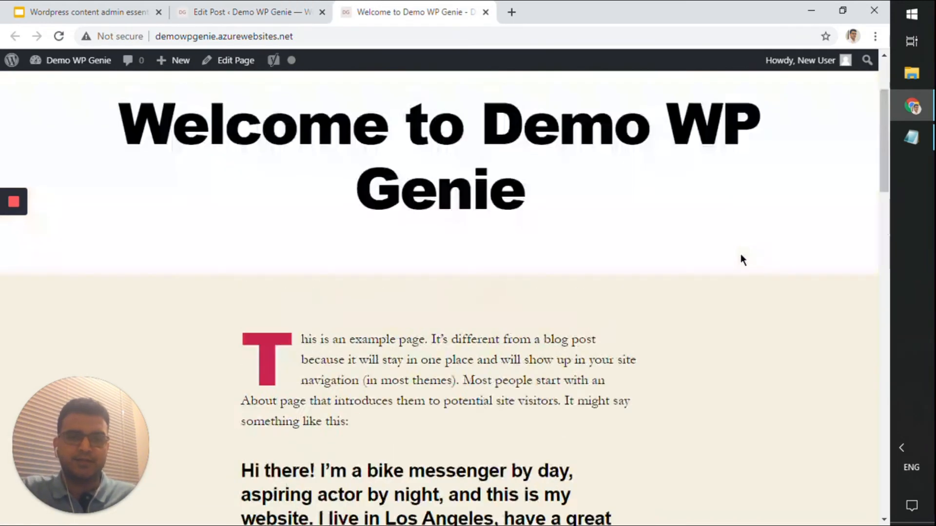
pyautogui.scroll(3, 746, 244)
pyautogui.click(657, 125)
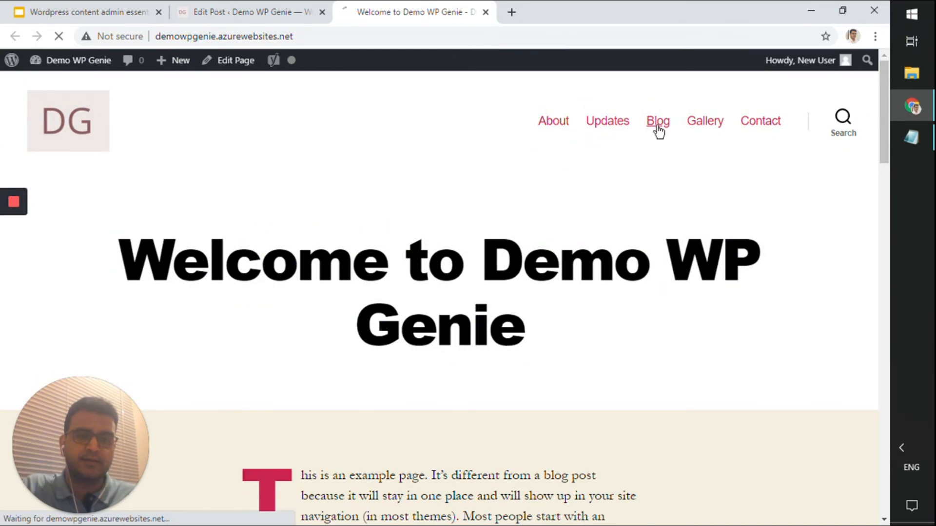
pyautogui.scroll(-4, 592, 270)
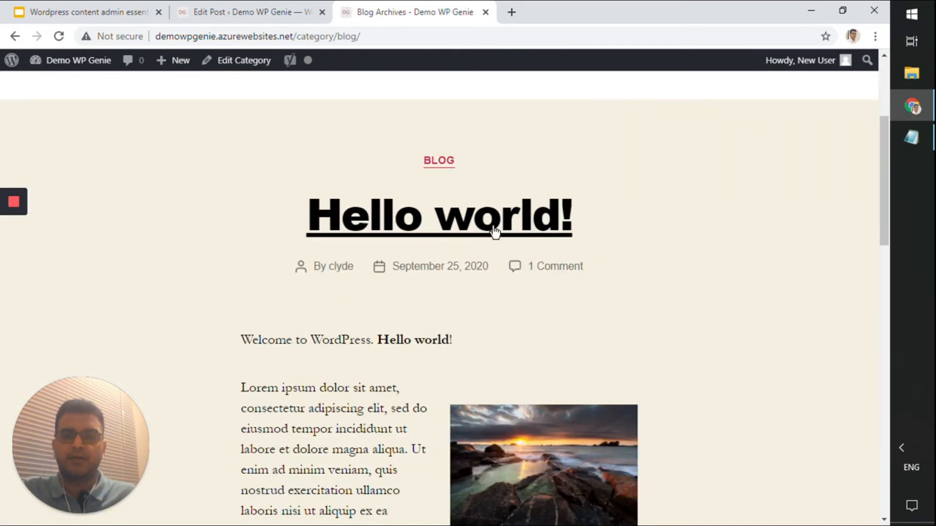
pyautogui.click(494, 233)
pyautogui.scroll(-8, 315, 201)
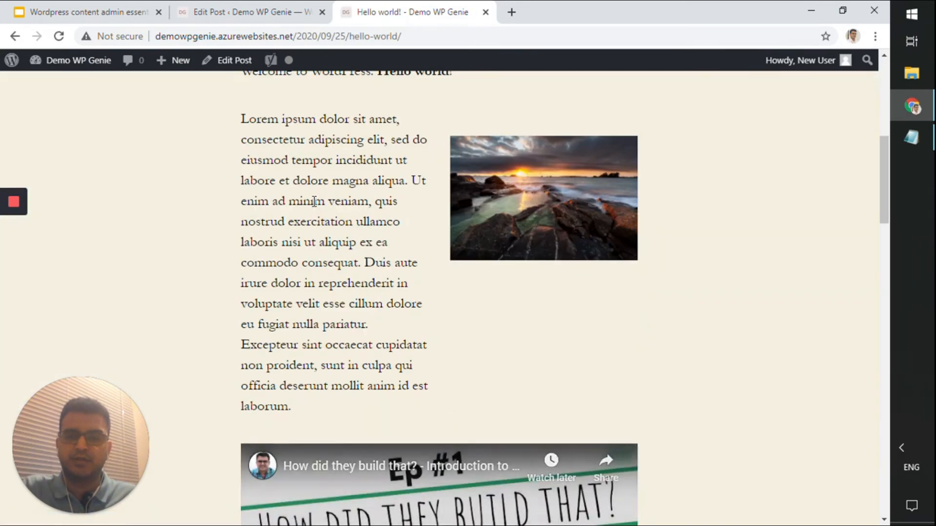
pyautogui.scroll(-12, 315, 201)
pyautogui.scroll(12, 330, 232)
pyautogui.scroll(-8, 330, 232)
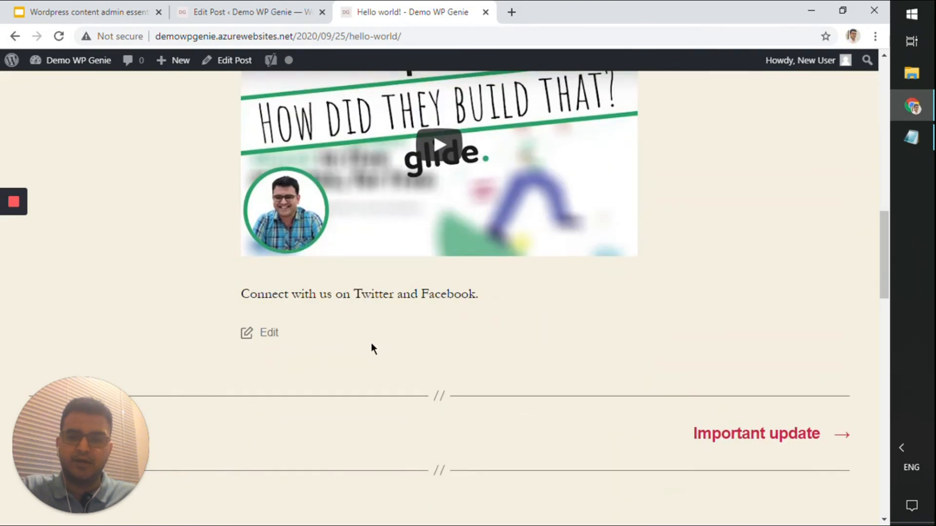
pyautogui.moveTo(250, 294); pyautogui.dragTo(476, 298)
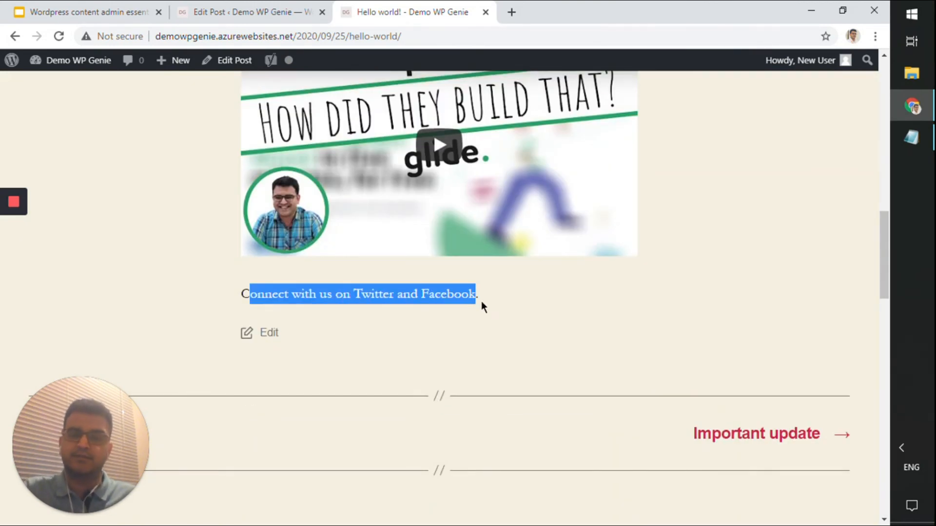
# - Open the published Important update post from the Updates category and examine the end of its content
pyautogui.scroll(15, 490, 324)
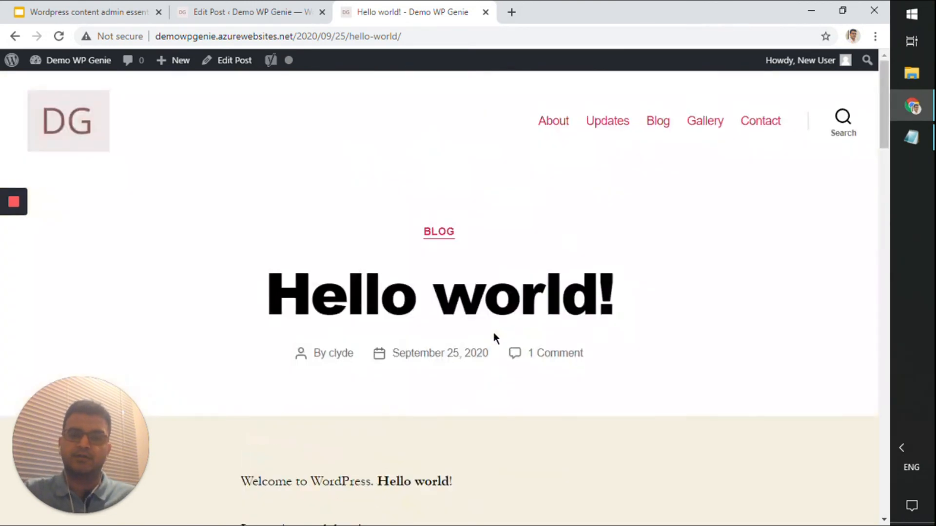
pyautogui.click(612, 127)
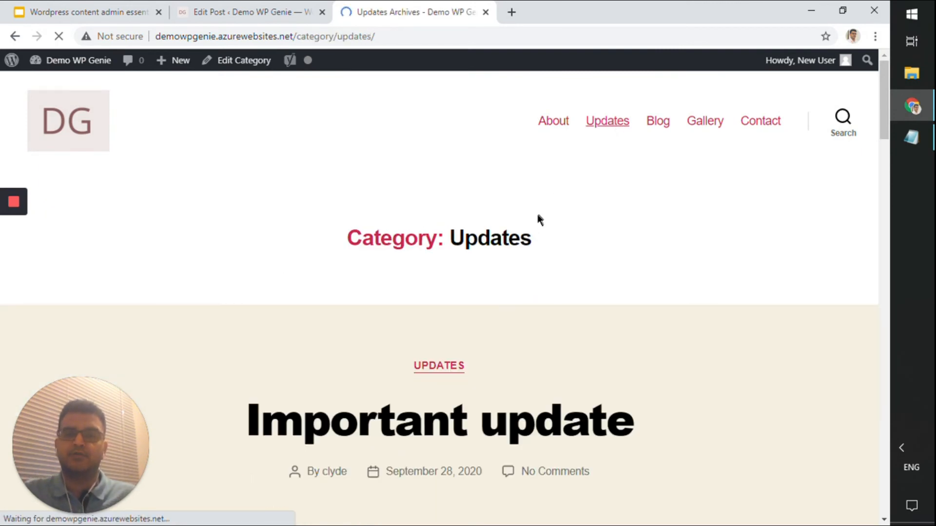
pyautogui.scroll(-4, 538, 219)
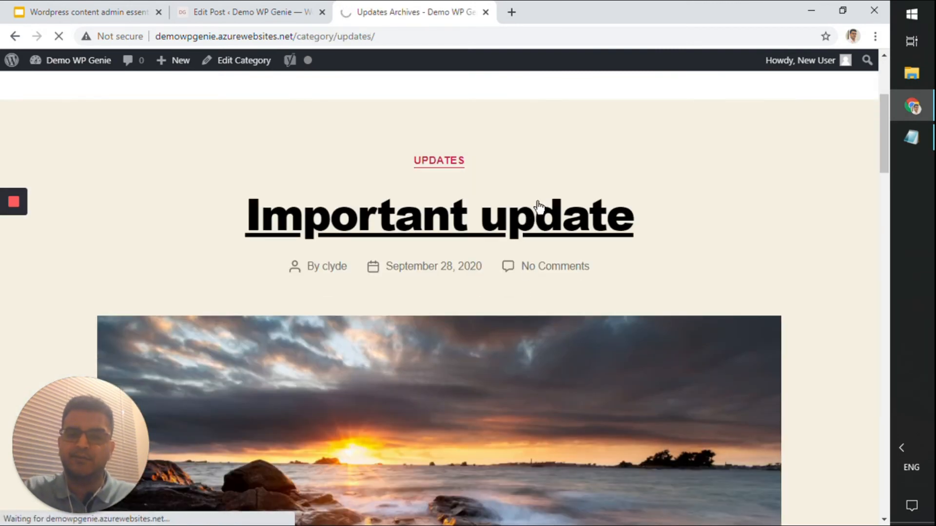
pyautogui.click(531, 205)
pyautogui.scroll(-10, 515, 259)
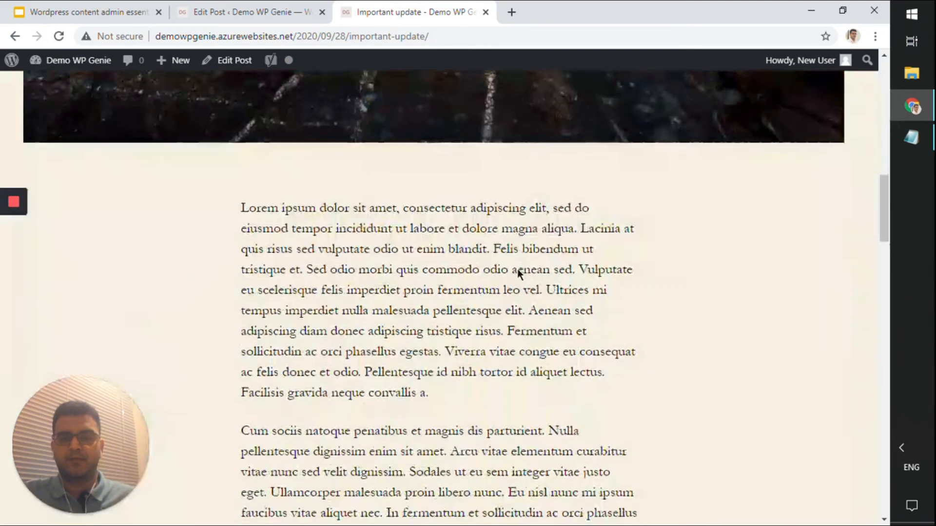
pyautogui.scroll(-20, 517, 270)
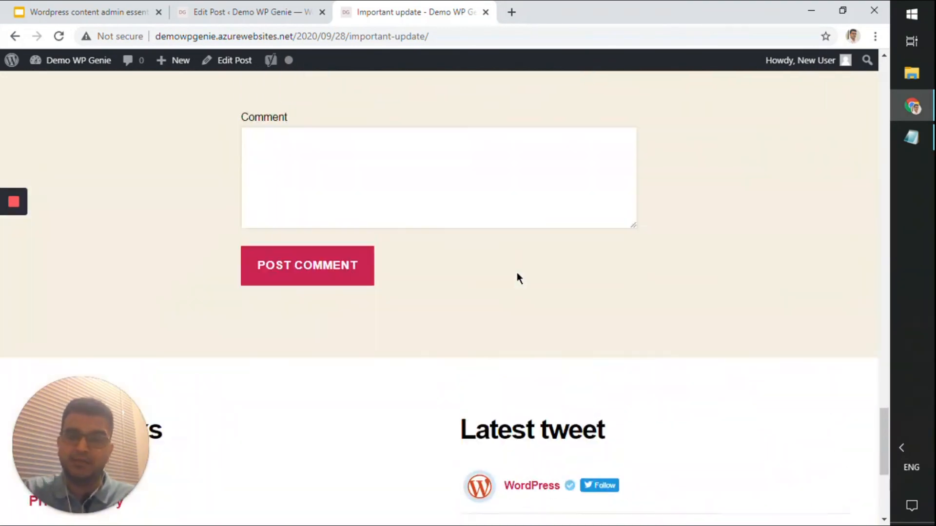
pyautogui.scroll(8, 509, 273)
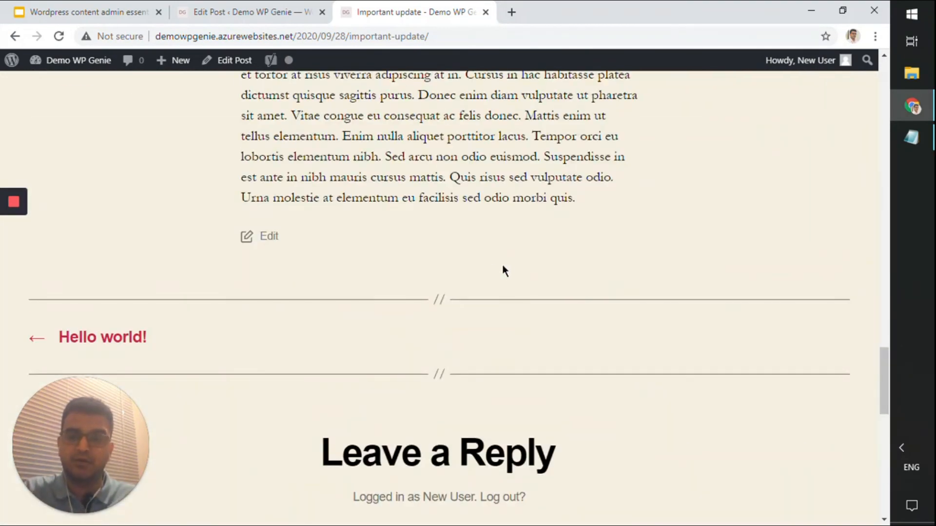
# - Leave the Hello world! editor for the posts list and open the Important update post for editing
pyautogui.click(295, 10)
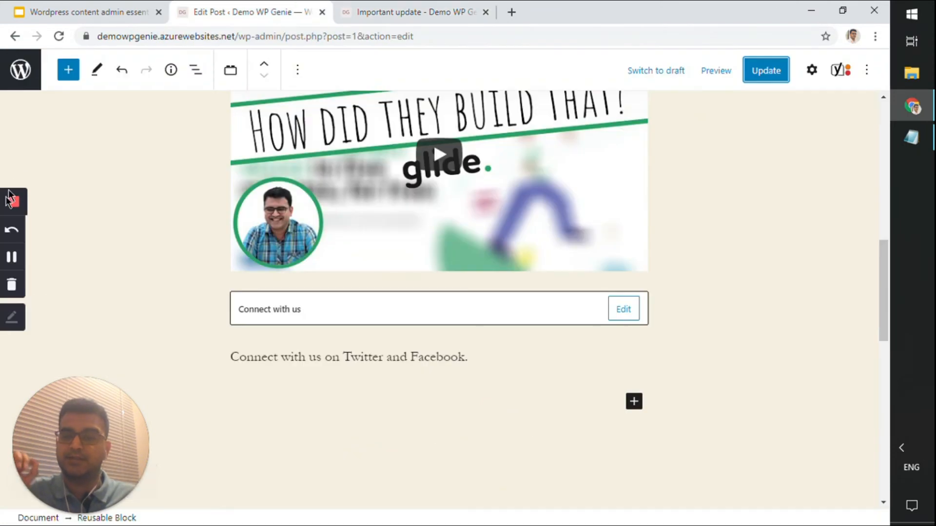
pyautogui.click(35, 78)
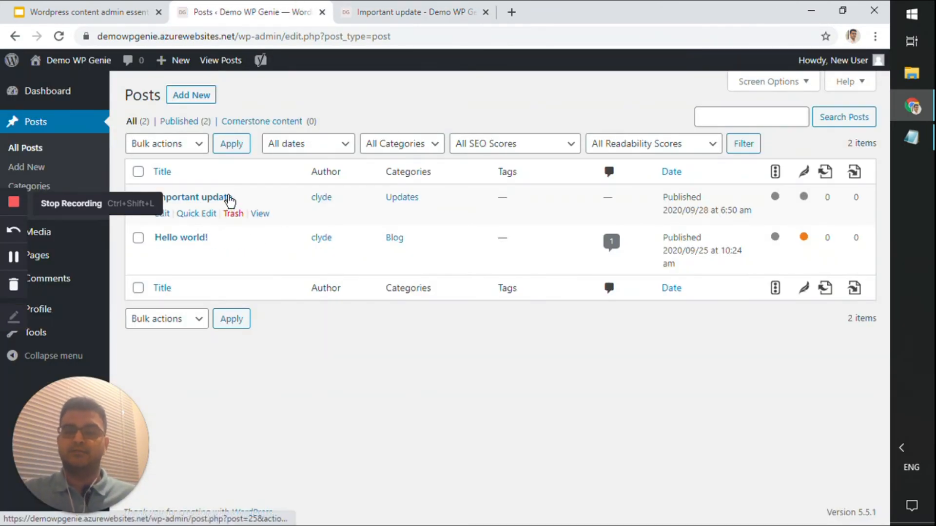
pyautogui.click(228, 198)
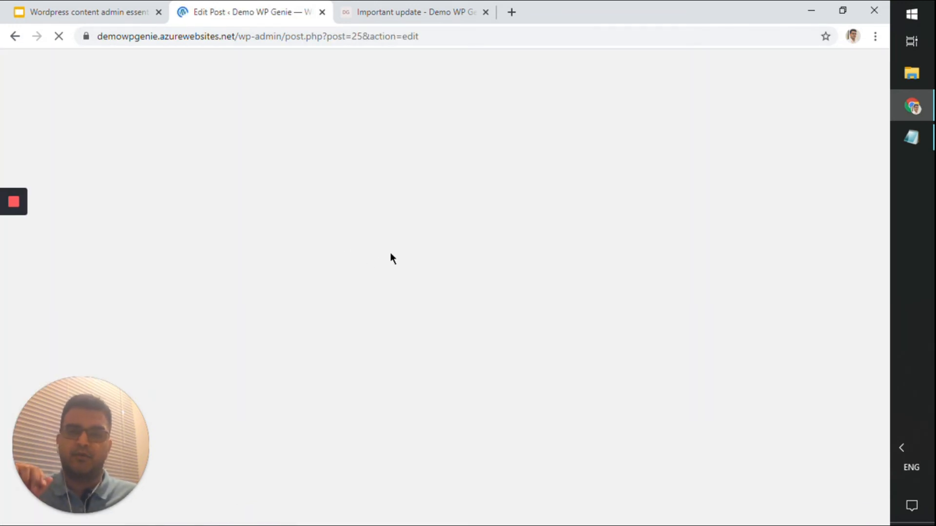
# - Add a new block after the last paragraph of the Important update post and insert the "Connect with us" reusable block there
pyautogui.scroll(-20, 427, 297)
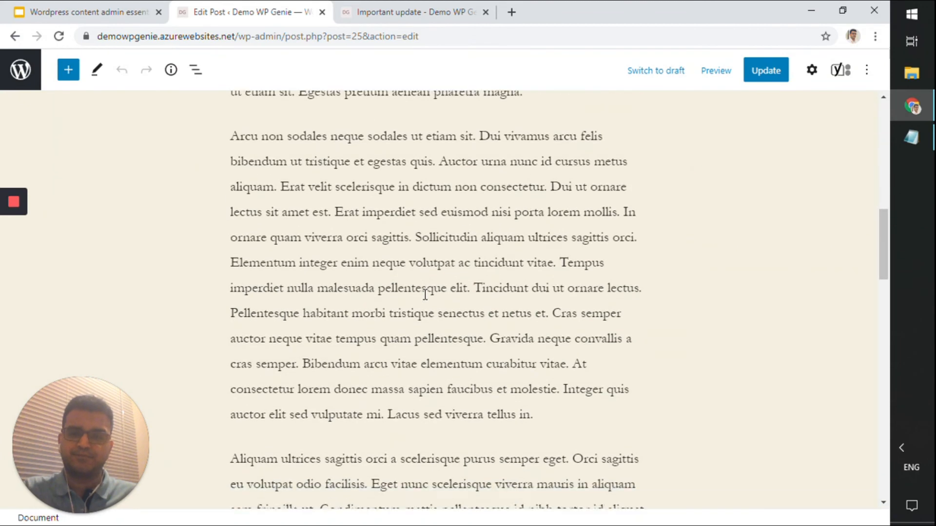
pyautogui.click(444, 261)
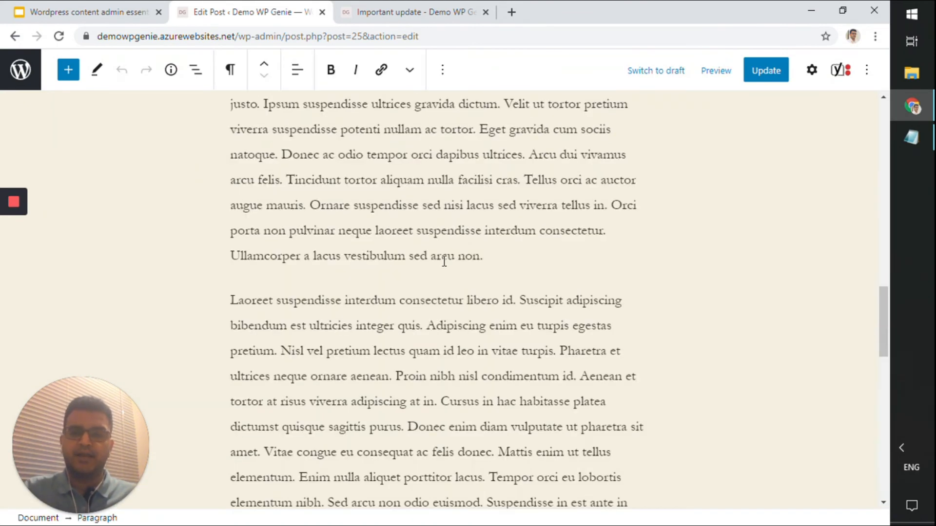
pyautogui.scroll(8, 520, 178)
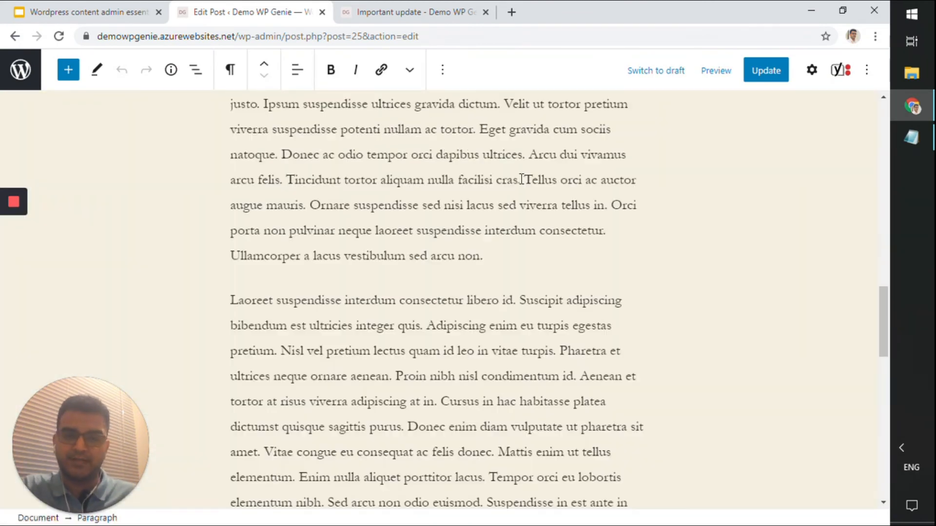
pyautogui.scroll(-8, 521, 185)
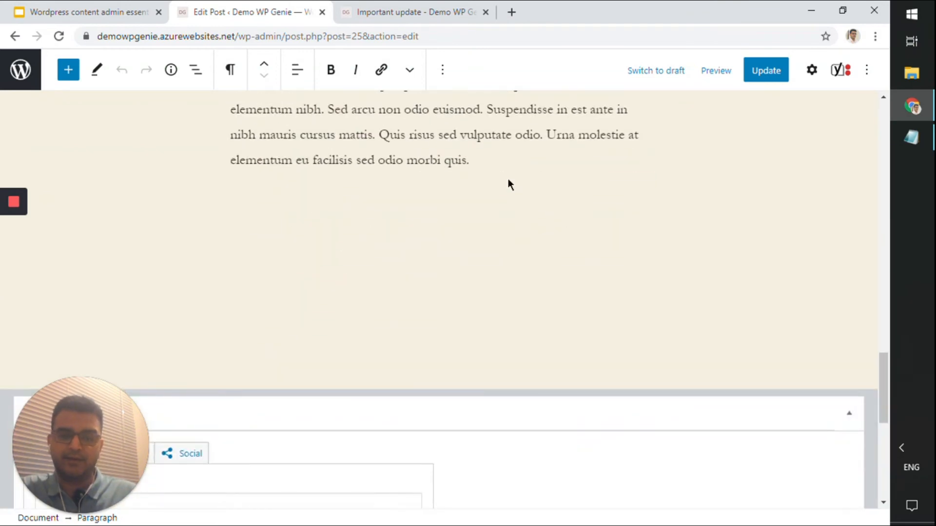
pyautogui.click(507, 178)
pyautogui.press('Return')
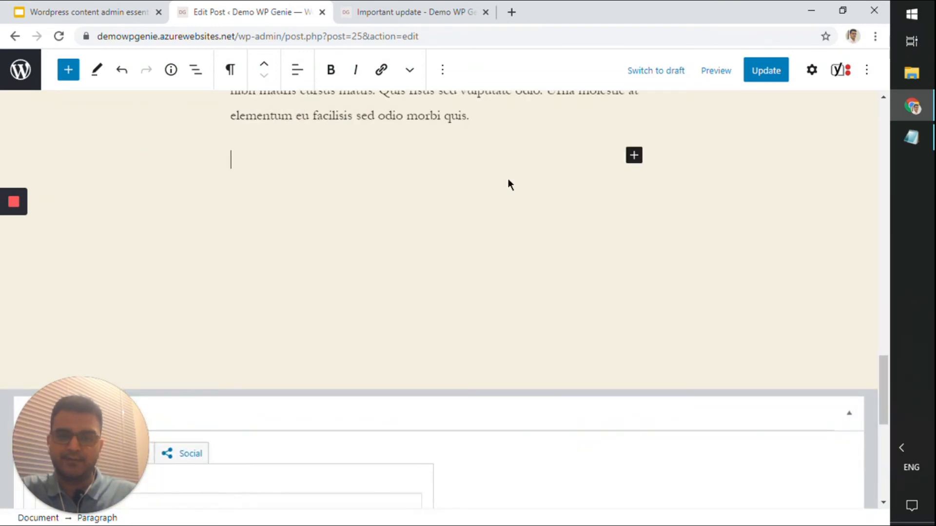
pyautogui.click(635, 155)
pyautogui.write('reusa')
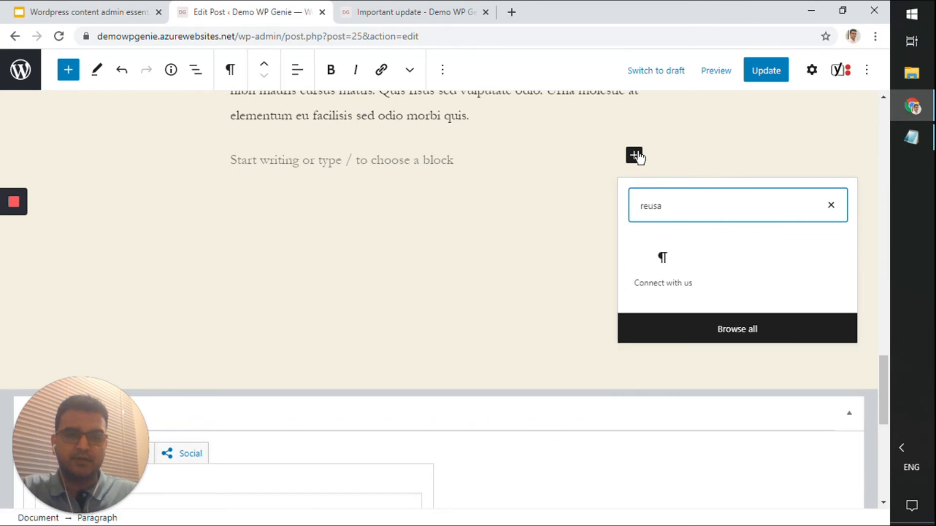
pyautogui.click(679, 276)
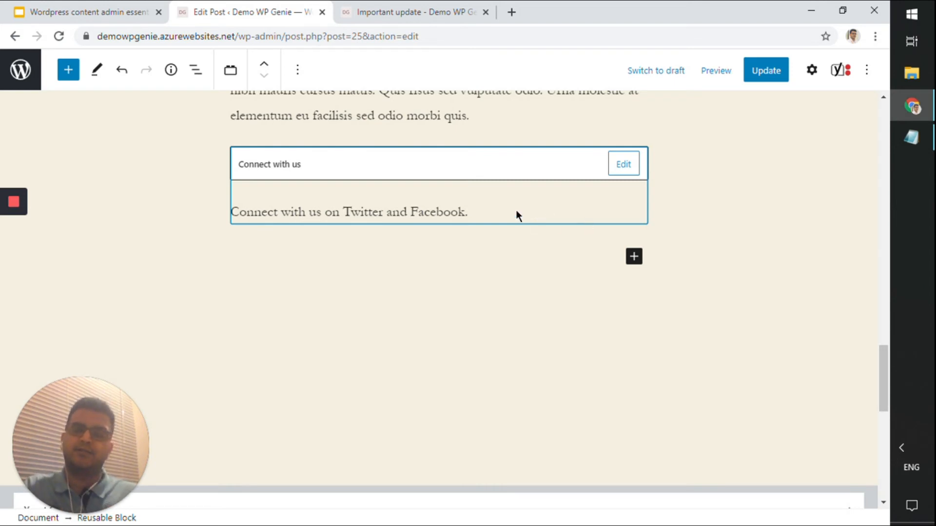
# - Update the Important update post, reload its published page and check the "Connect with us" line at the end of its content
pyautogui.click(763, 72)
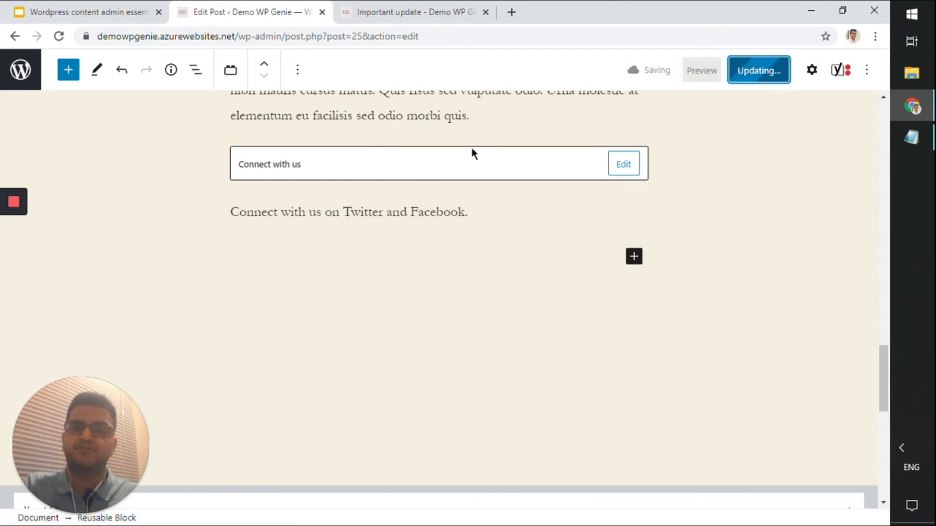
pyautogui.click(426, 7)
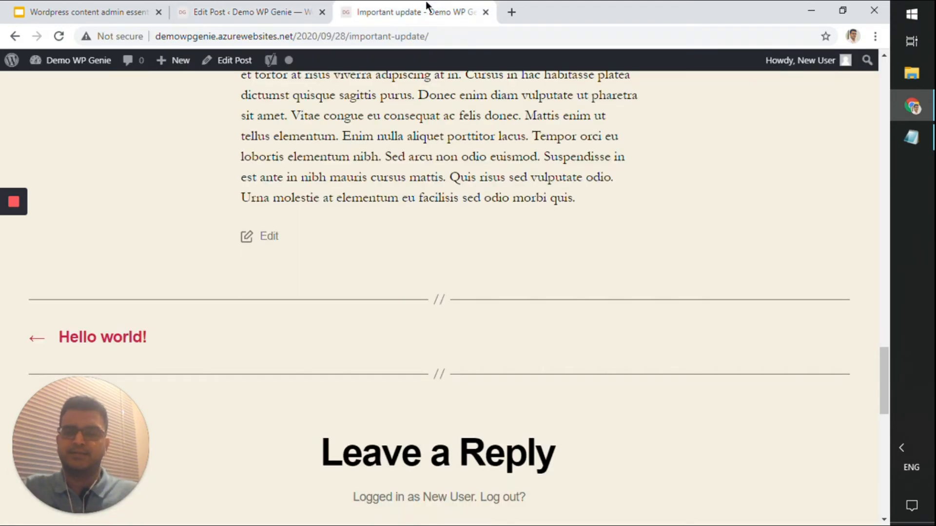
pyautogui.press('F5')
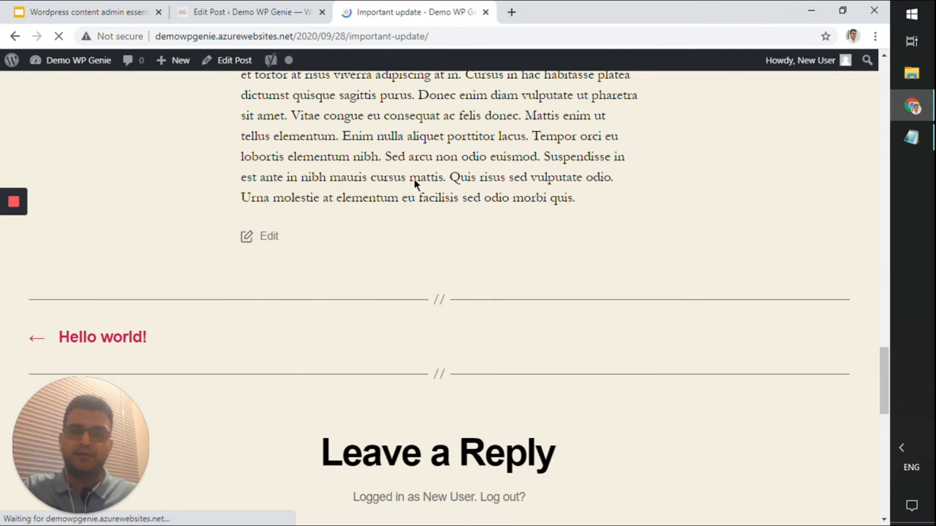
pyautogui.scroll(2, 396, 278)
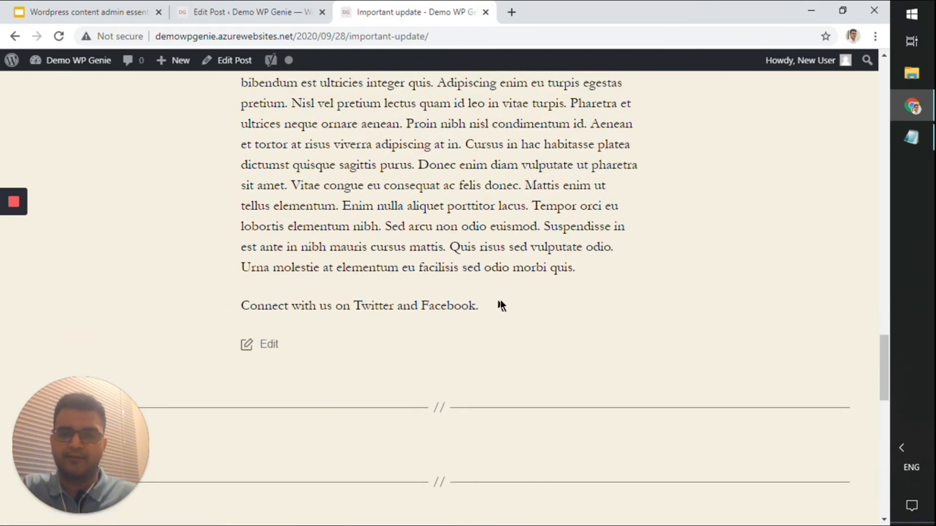
pyautogui.moveTo(497, 305); pyautogui.dragTo(238, 287)
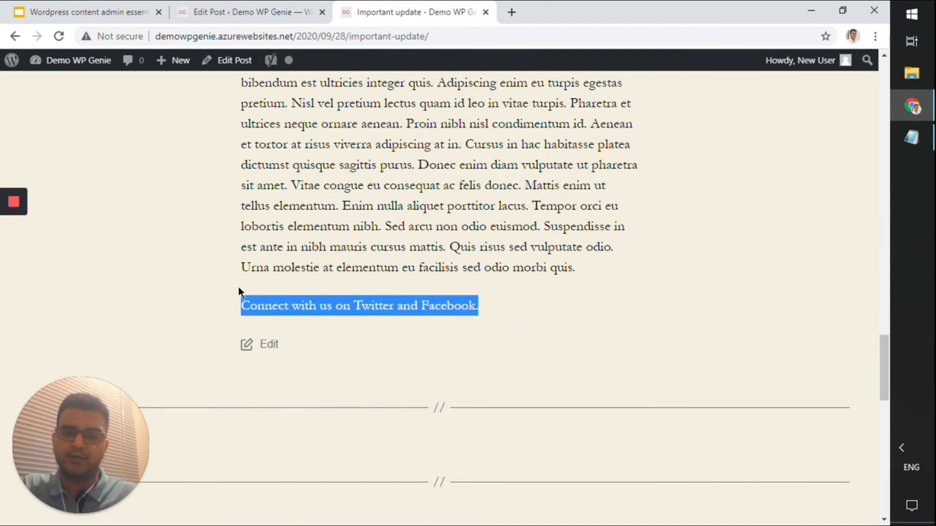
pyautogui.click(376, 246)
# - Return to the Important update post's editor and examine its document settings, from status and visibility through Yoast SEO to the post attributes
pyautogui.click(307, 8)
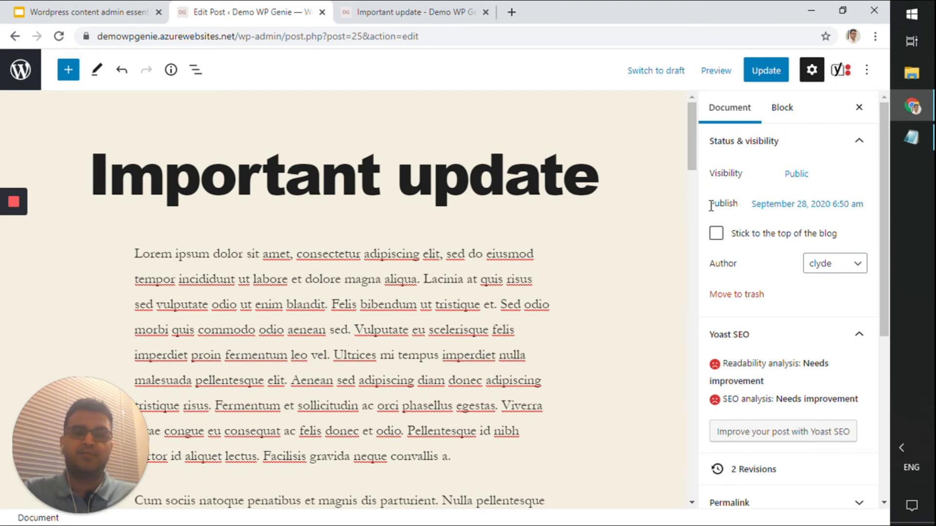
pyautogui.scroll(-4, 712, 206)
pyautogui.scroll(4, 727, 208)
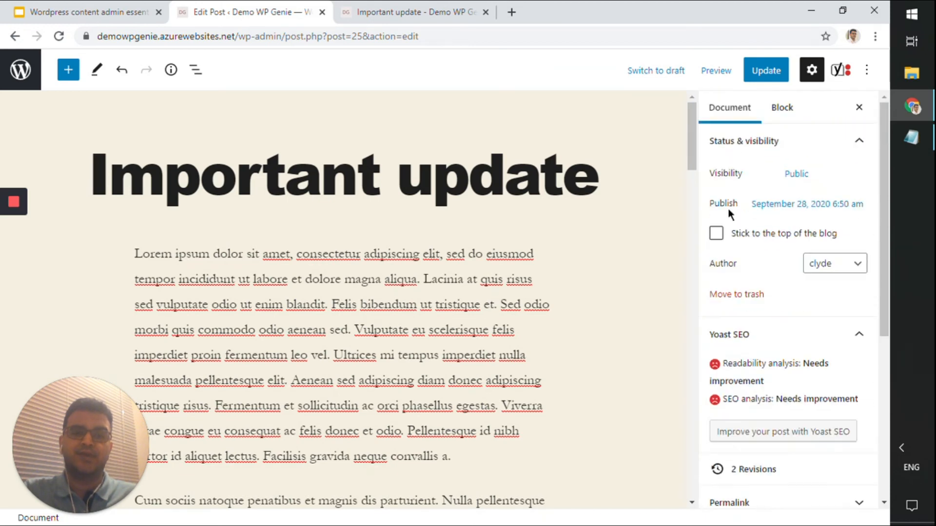
pyautogui.scroll(-4, 731, 212)
pyautogui.scroll(4, 741, 234)
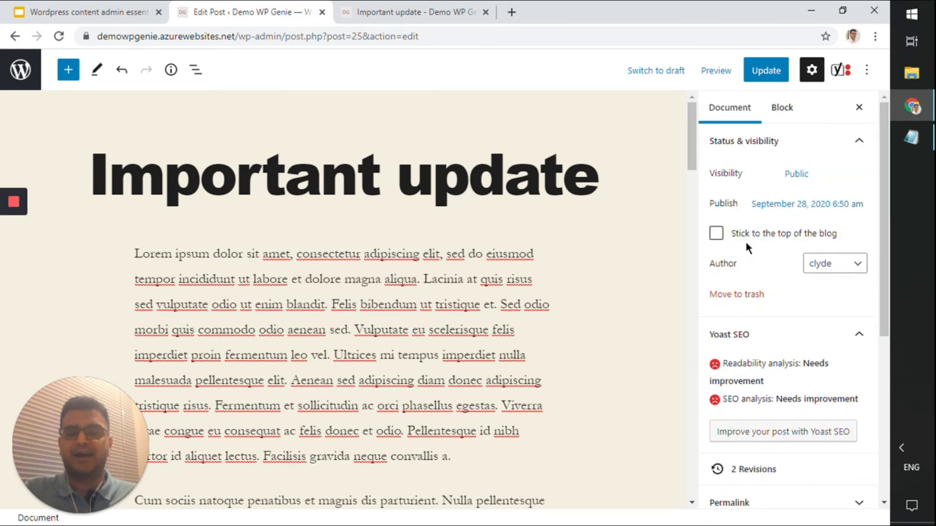
pyautogui.scroll(-4, 746, 242)
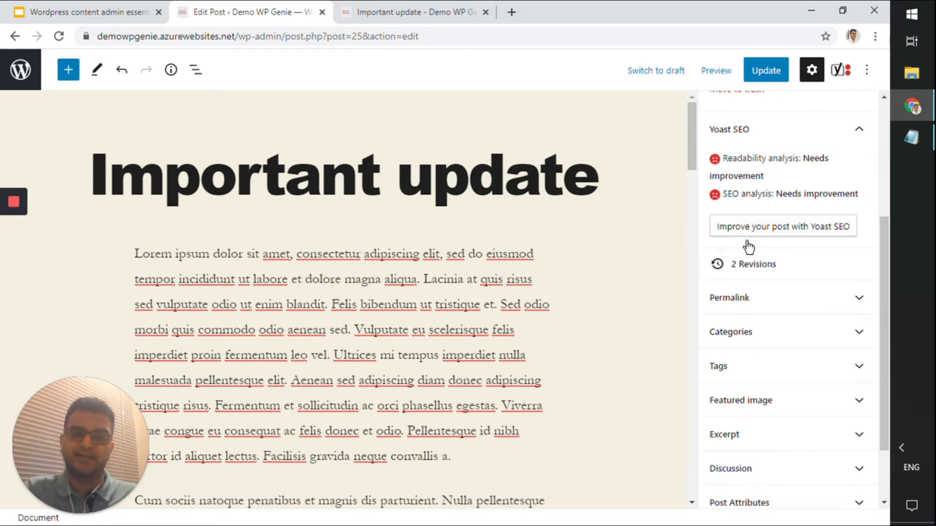
pyautogui.moveTo(880, 227); pyautogui.dragTo(879, 201)
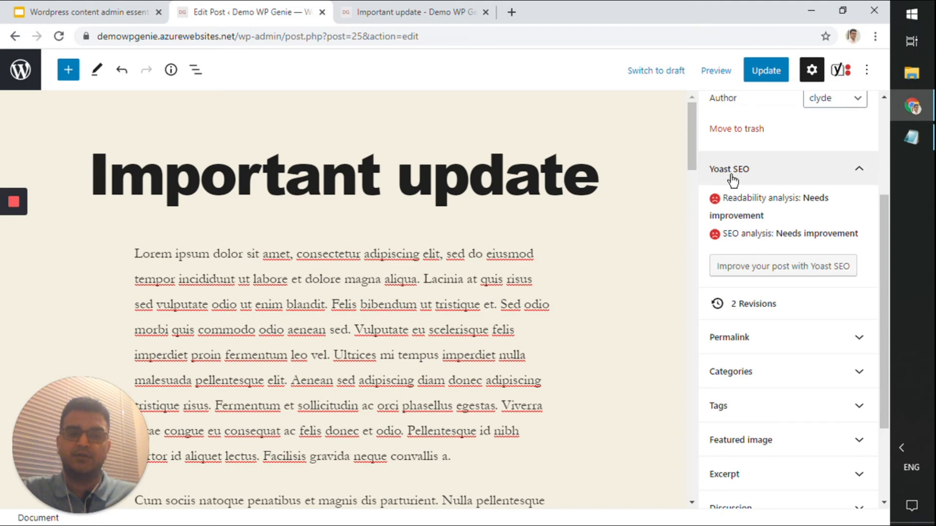
pyautogui.scroll(3, 765, 287)
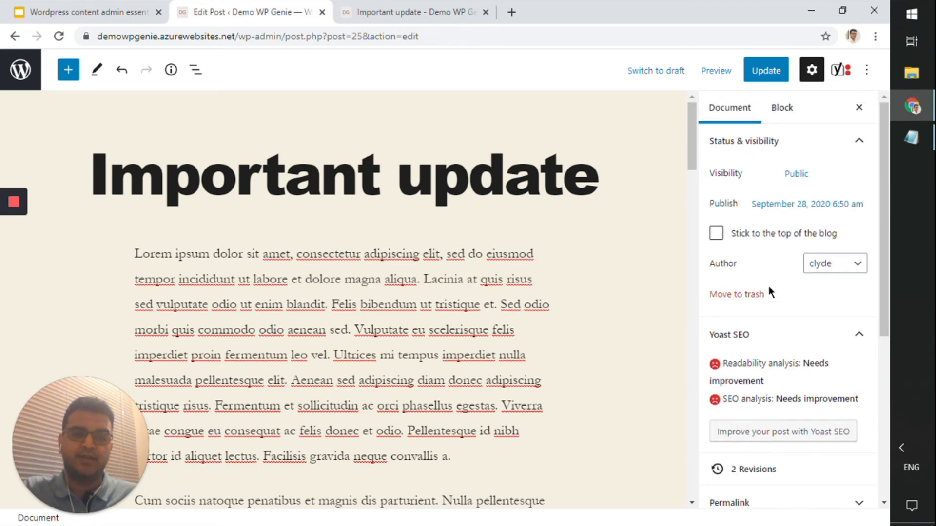
pyautogui.scroll(-4, 780, 201)
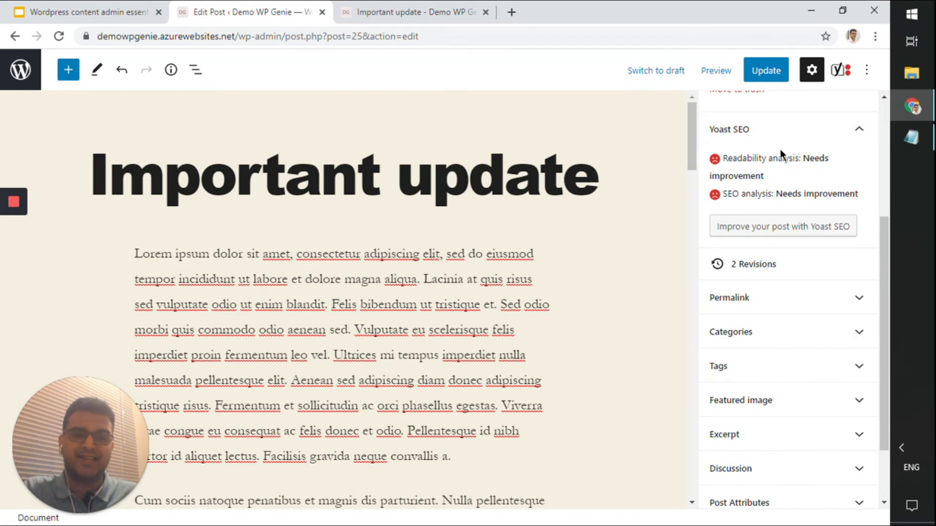
# - Open the Yoast SEO settings for the Important update post and set the focus keyphrase to "important update"
pyautogui.click(759, 230)
pyautogui.click(748, 166)
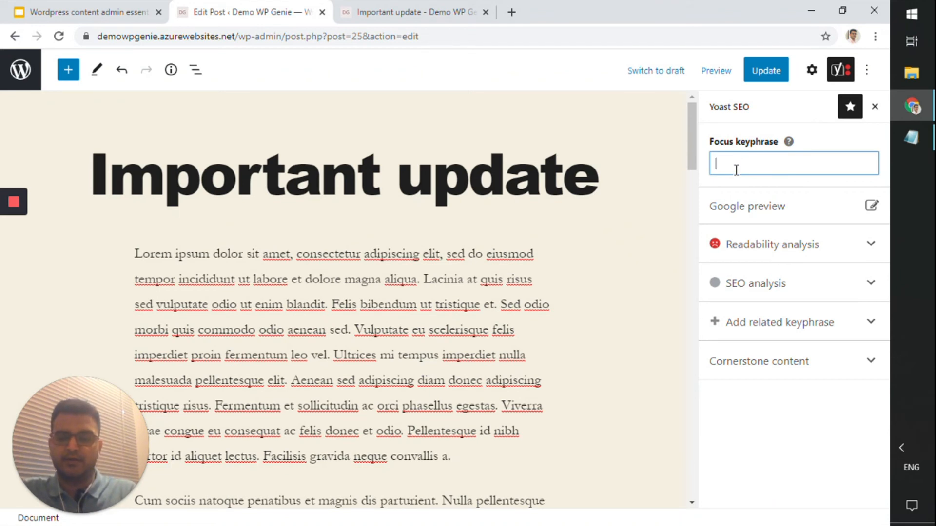
pyautogui.write('important upd')
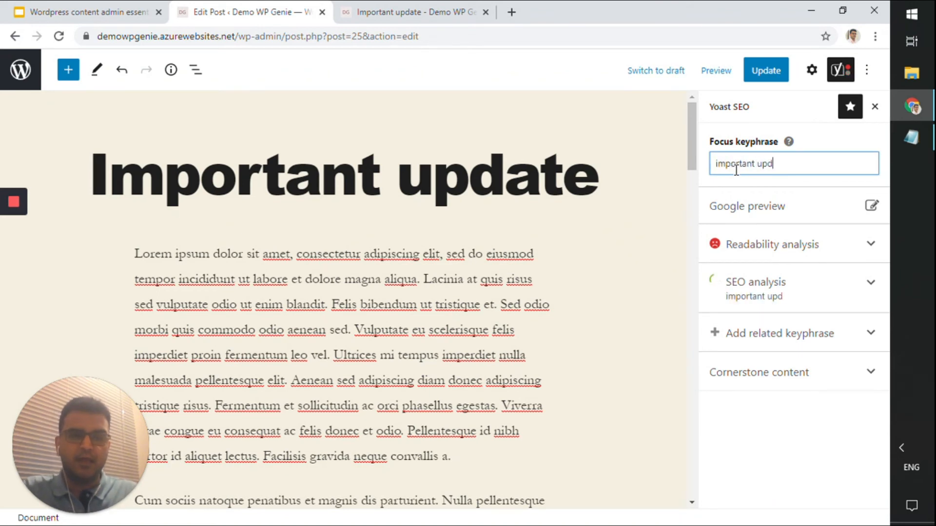
pyautogui.write('ate')
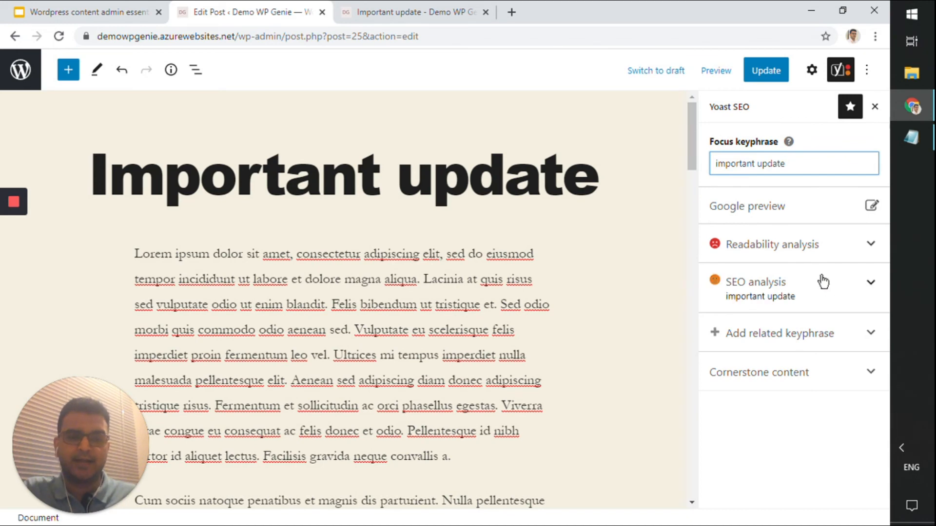
# - Review the SEO analysis entry and Google preview of the Important update post, and update the post with its new keyphrase
pyautogui.click(853, 297)
pyautogui.click(853, 297)
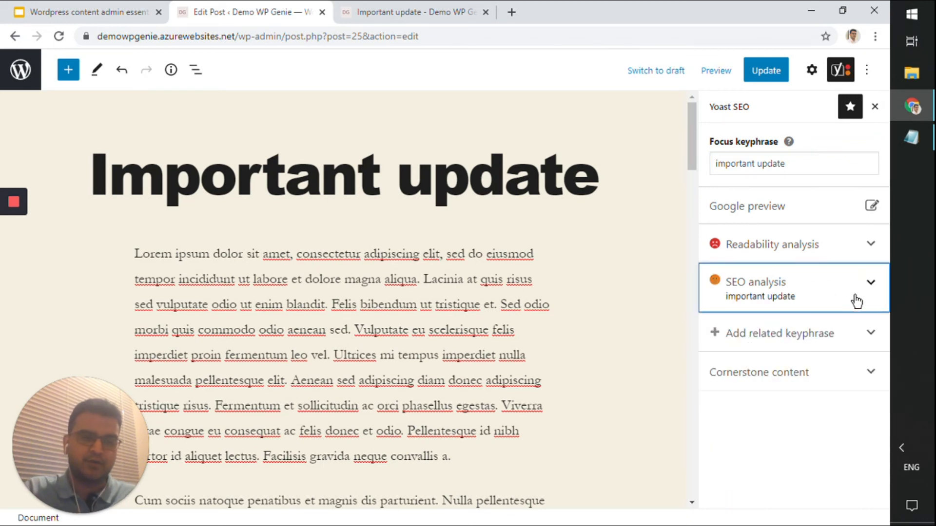
pyautogui.click(853, 221)
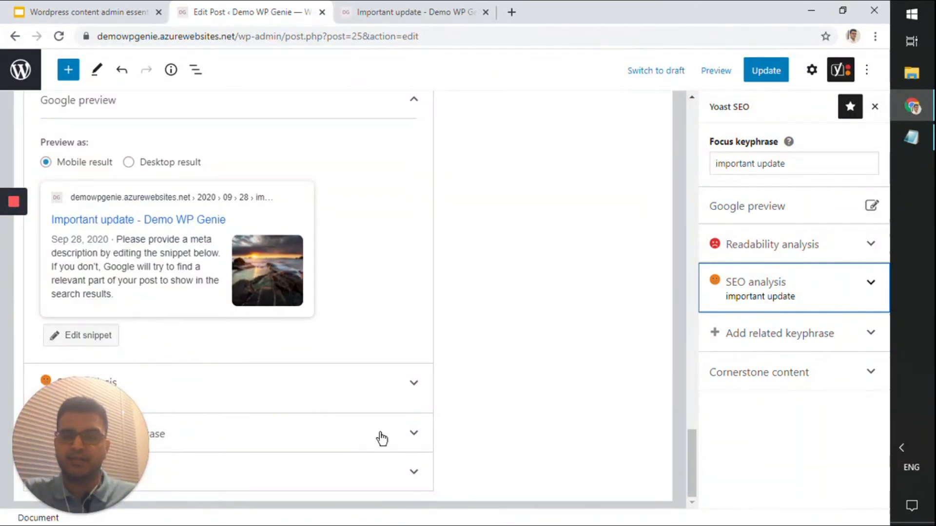
pyautogui.scroll(4, 350, 350)
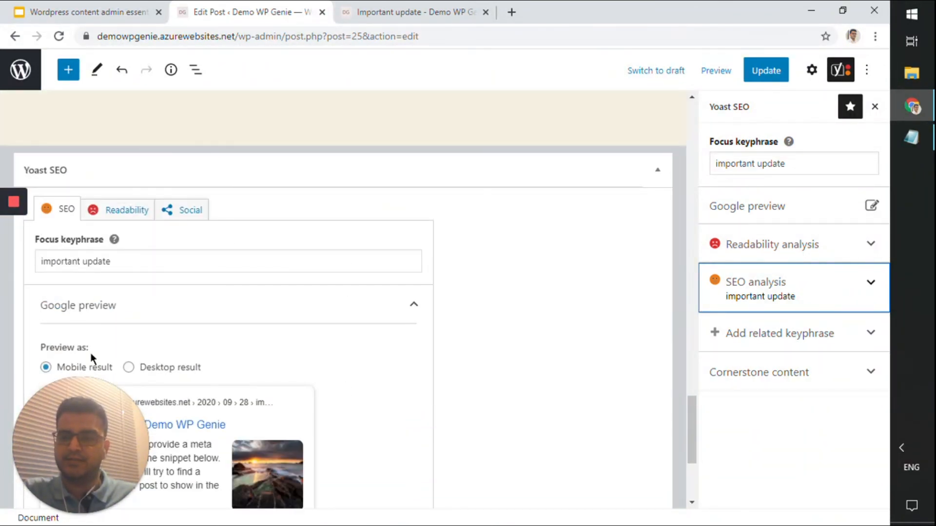
pyautogui.scroll(15, 524, 391)
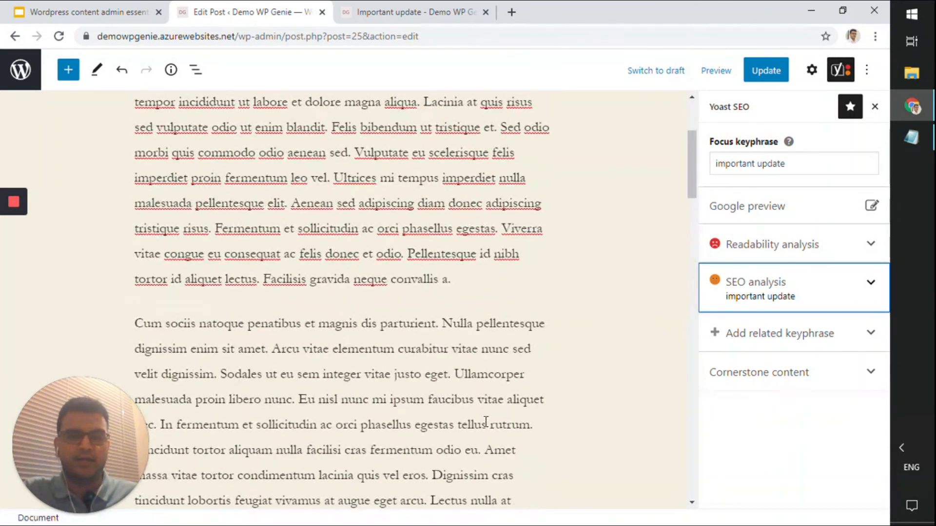
pyautogui.scroll(4, 485, 422)
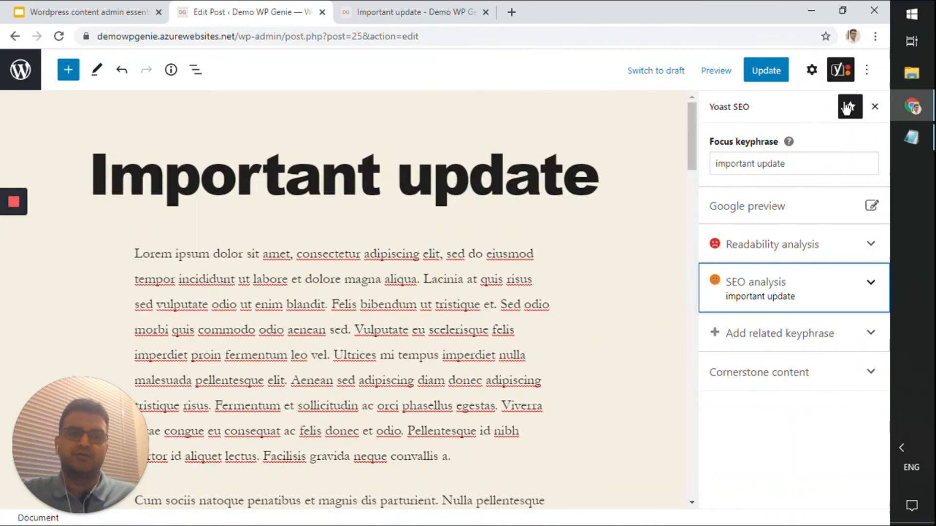
pyautogui.click(841, 71)
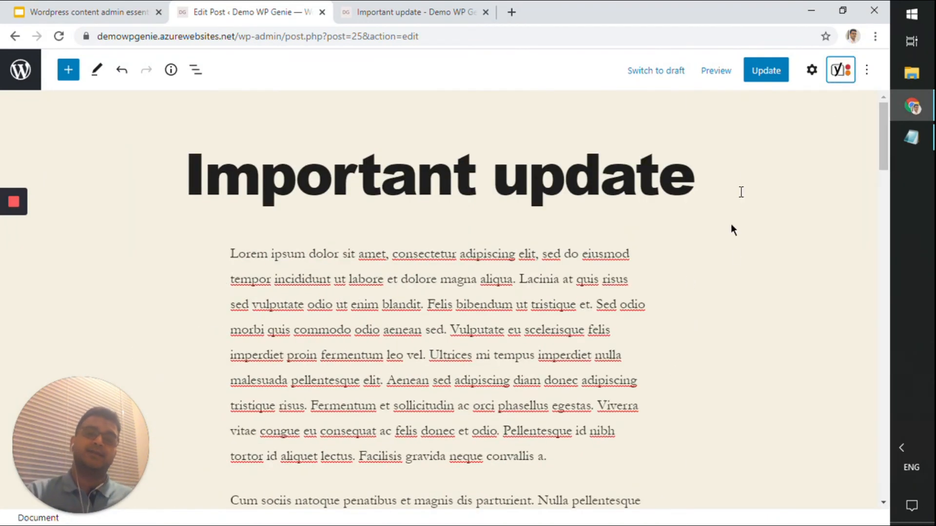
pyautogui.click(769, 74)
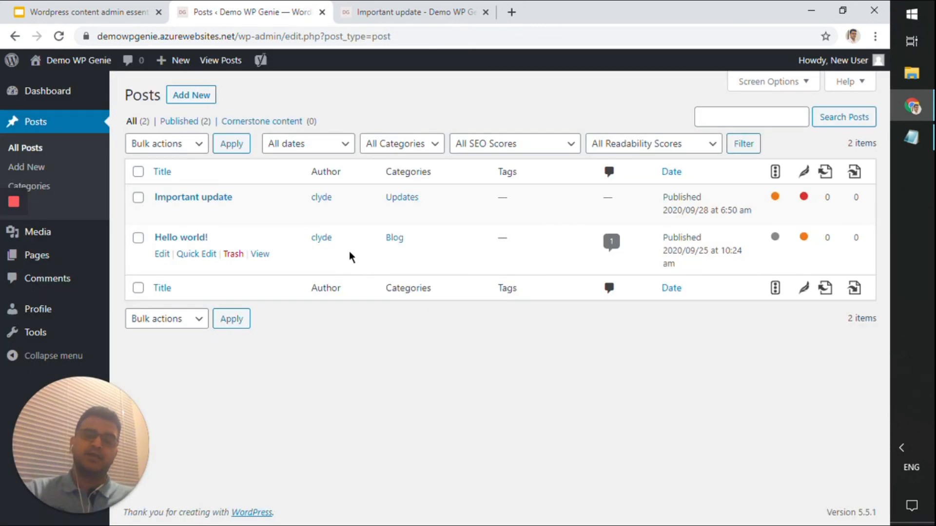
# - Create a new post titled "Publish in the future" with the paragraph "Content goes here."
pyautogui.click(199, 95)
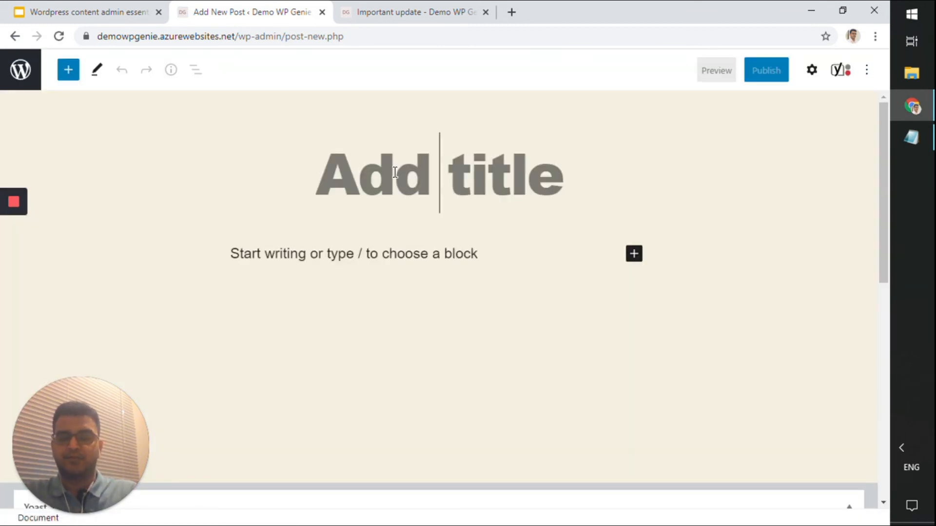
pyautogui.write('Publish int')
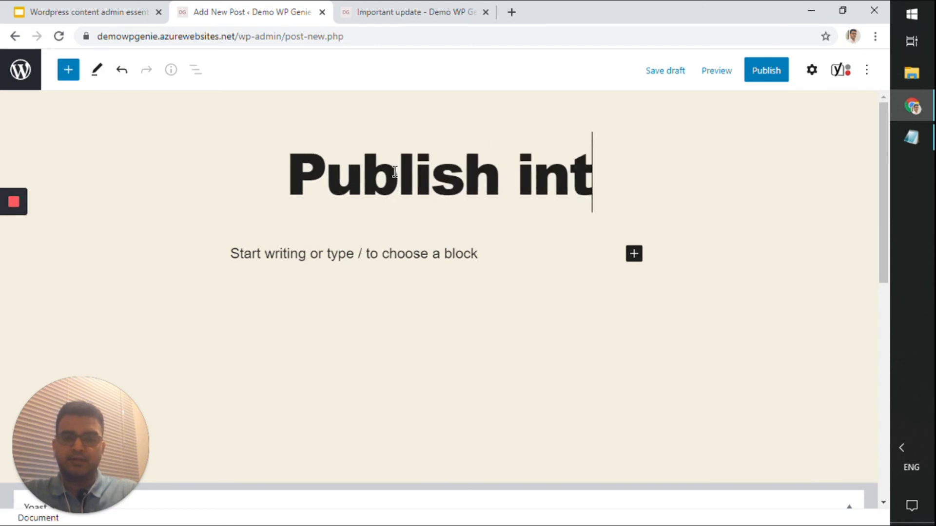
pyautogui.press('BackSpace')
pyautogui.write('the fut')
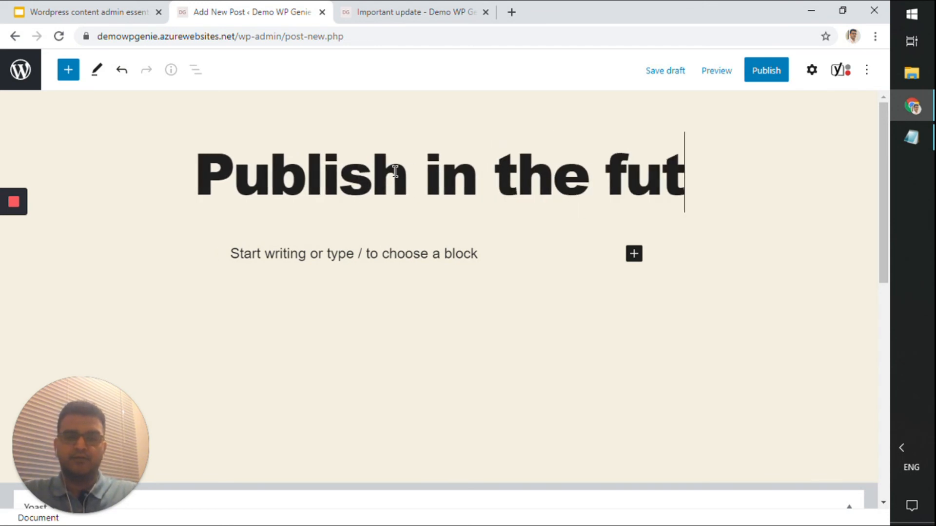
pyautogui.write('ure')
pyautogui.click(332, 252)
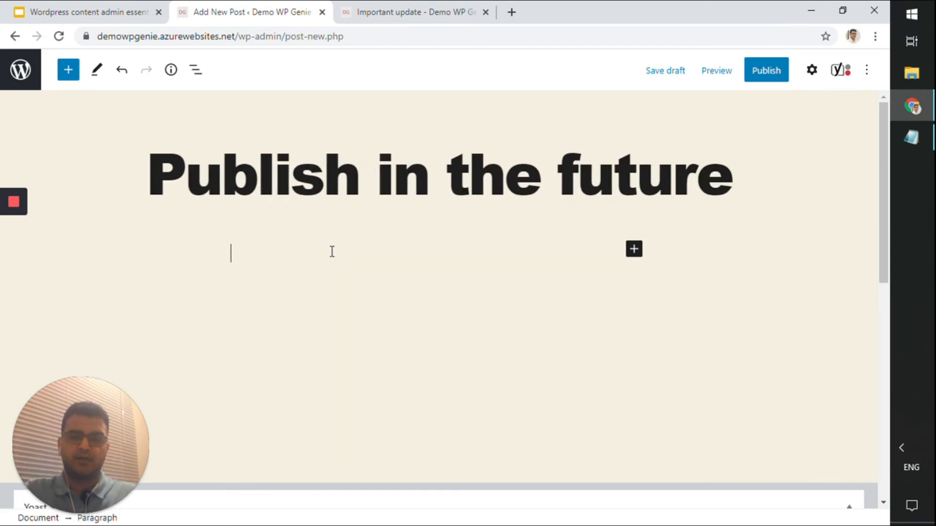
pyautogui.write('Content goes here')
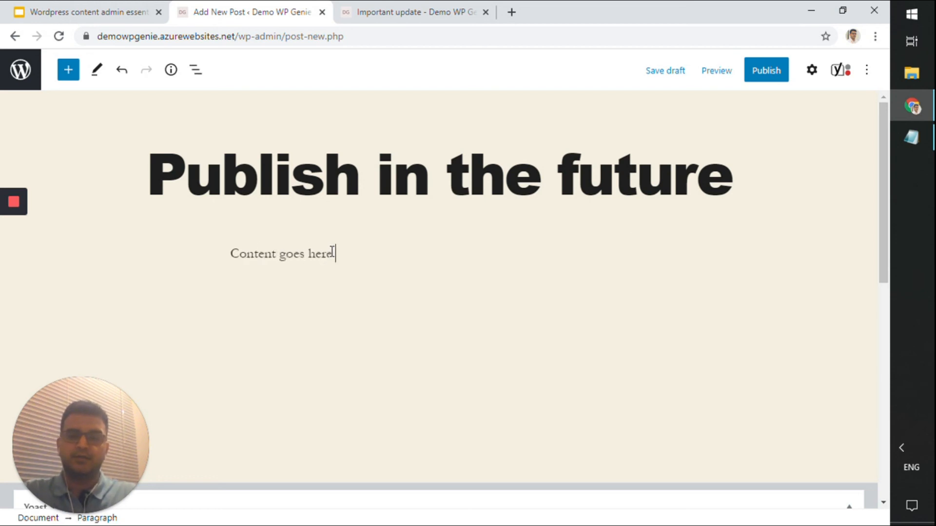
pyautogui.write('.')
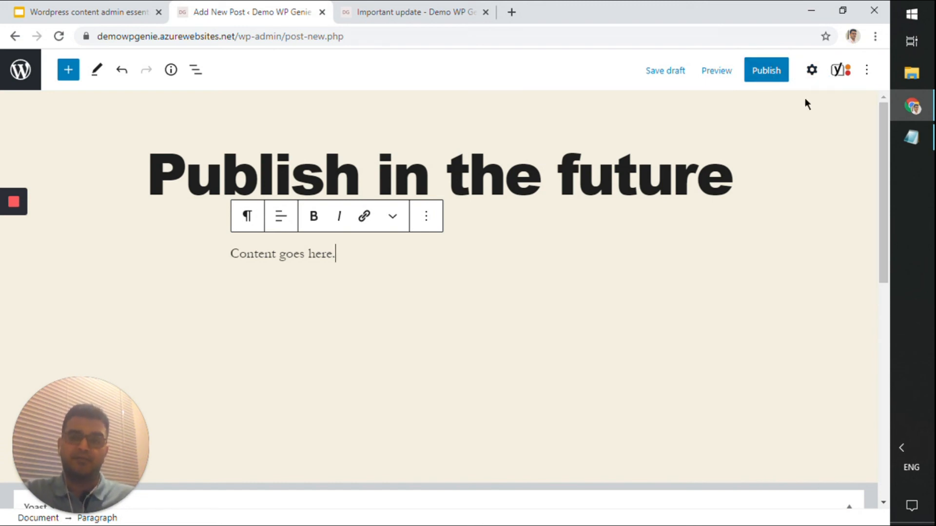
# - Open the new post's document settings and set its publish date to October 1, 2020
pyautogui.click(814, 73)
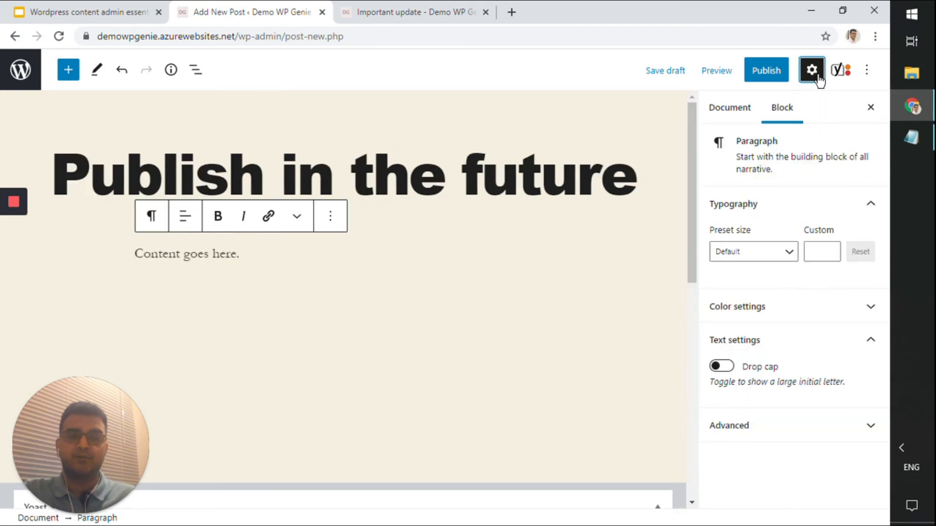
pyautogui.click(741, 117)
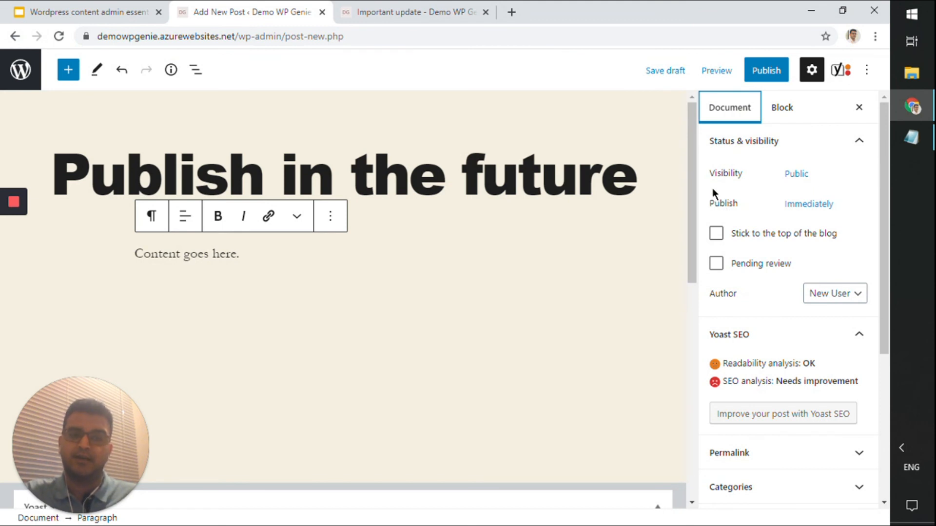
pyautogui.moveTo(712, 204); pyautogui.dragTo(736, 210)
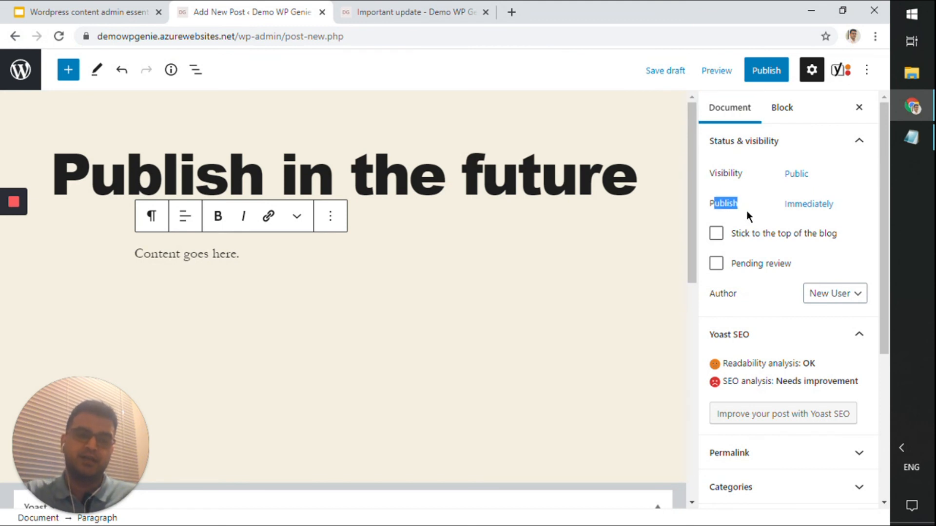
pyautogui.click(797, 215)
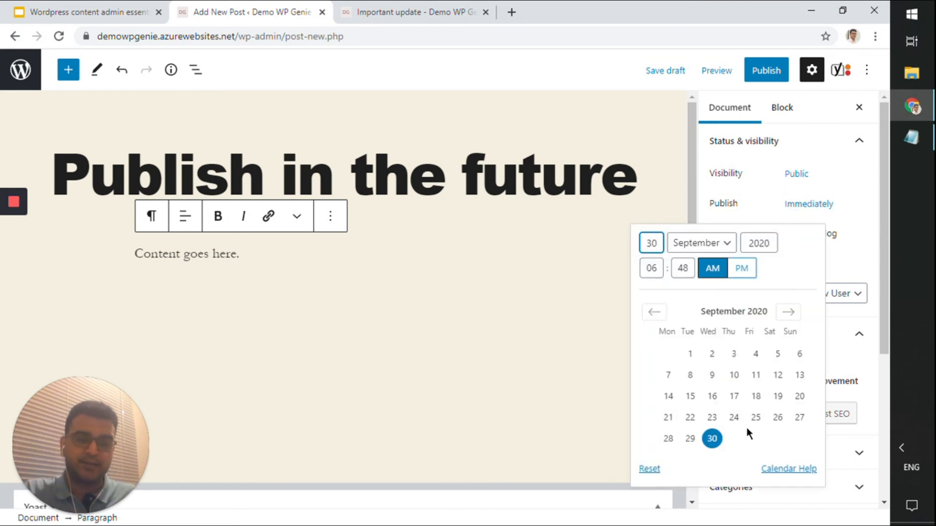
pyautogui.click(788, 312)
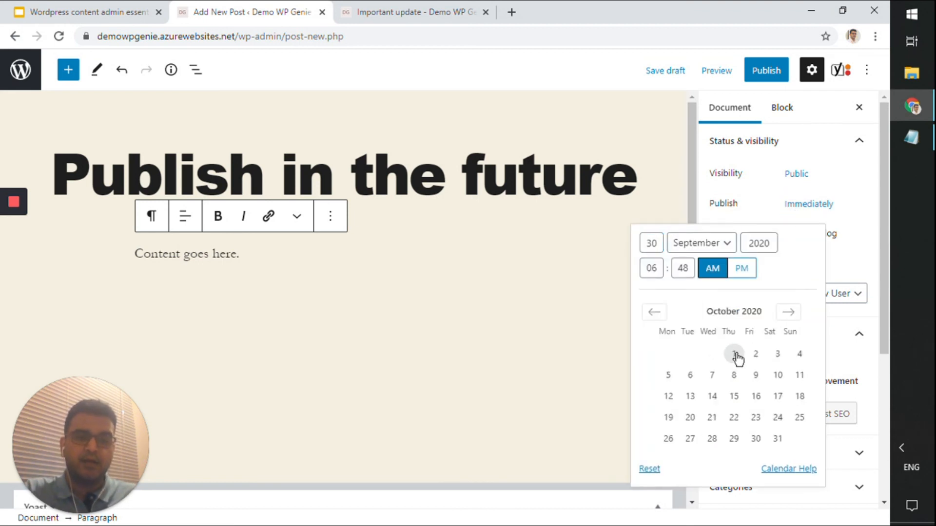
pyautogui.click(734, 354)
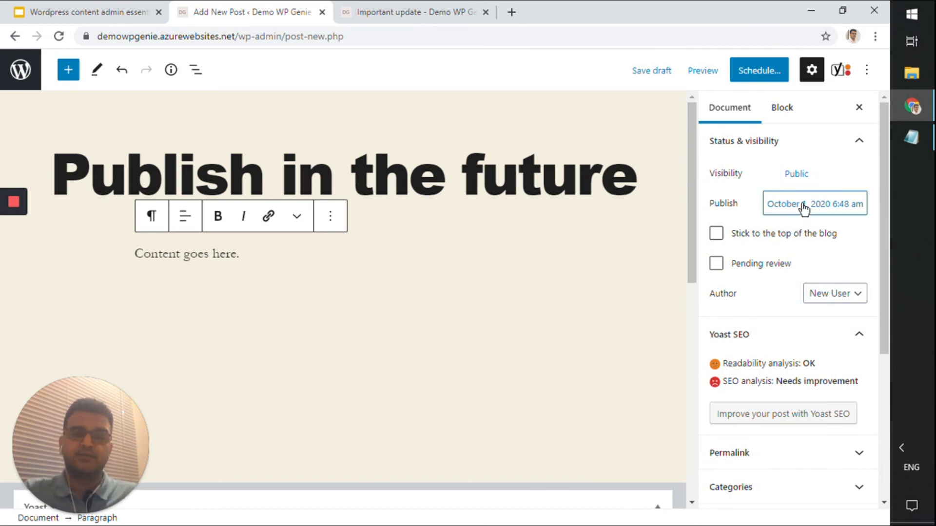
# - Schedule the Publish in the future post, close the scheduling summary and switch to the Google Slides presentation
pyautogui.click(777, 78)
pyautogui.click(777, 78)
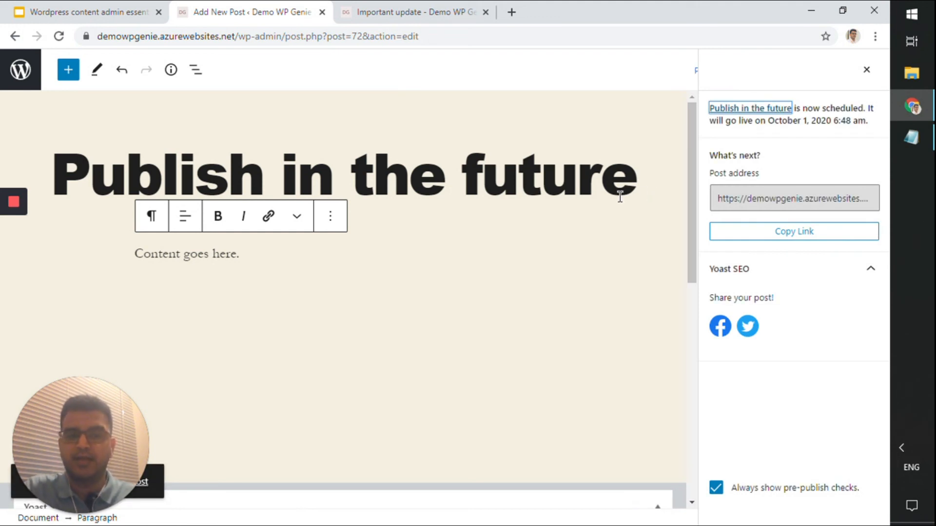
pyautogui.click(591, 231)
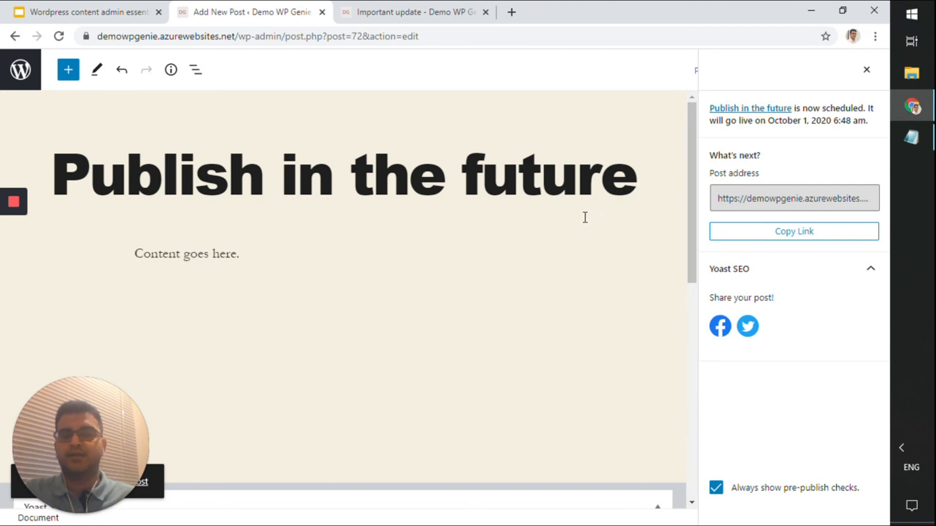
pyautogui.click(867, 70)
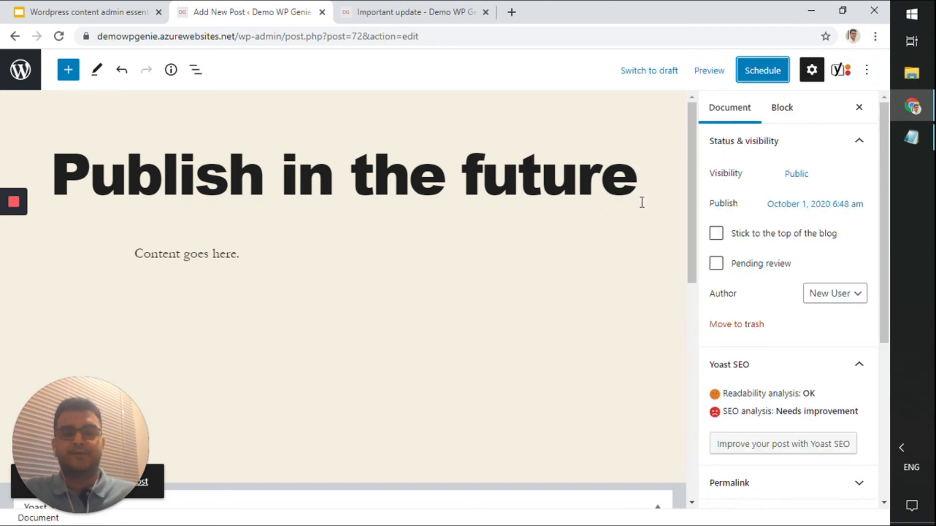
pyautogui.click(409, 173)
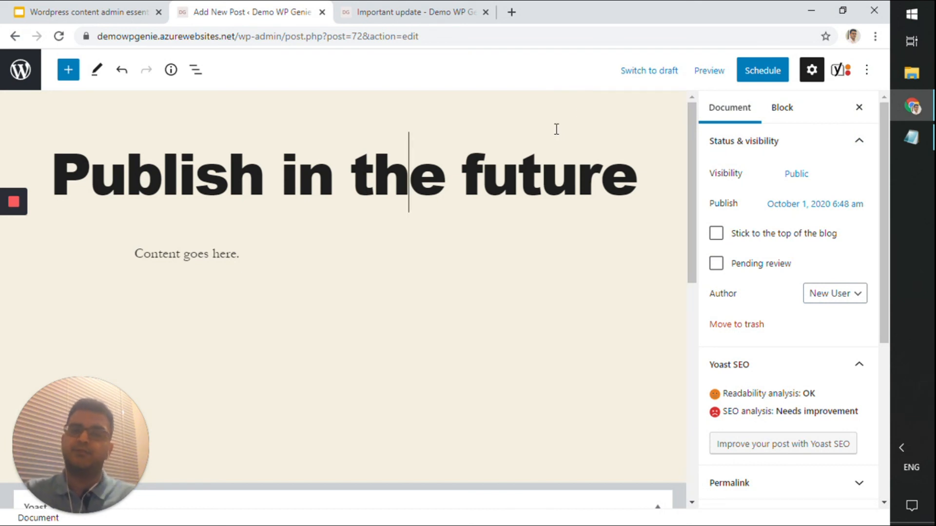
pyautogui.hotkey('ctrl', 'shift', 'Tab')
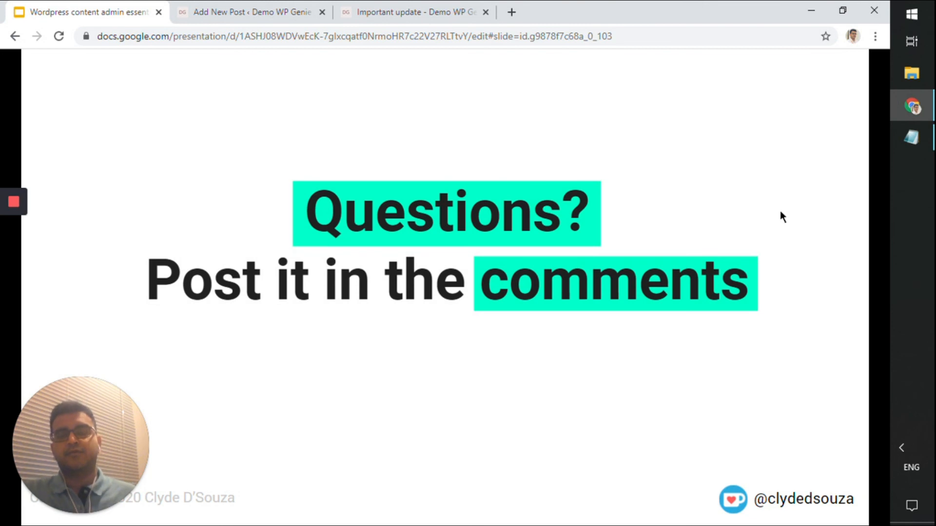